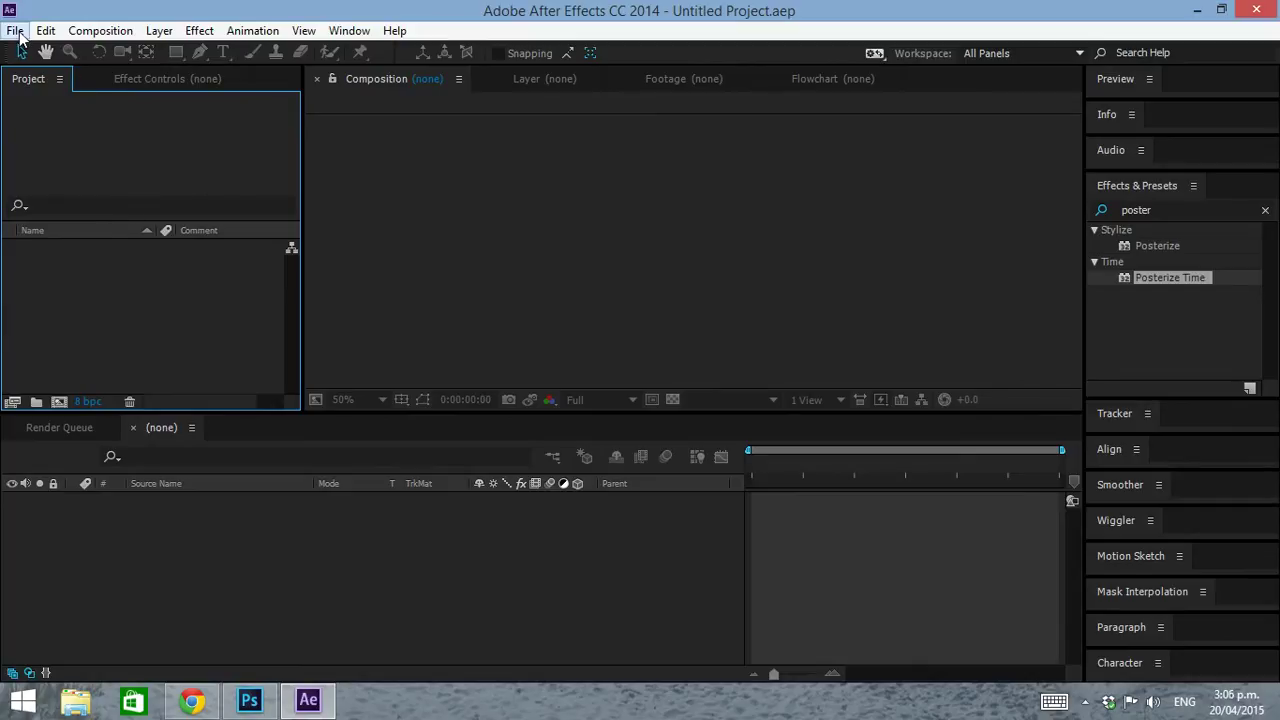
Step: Create a 600×200, 25 fps, 5-second composition named Comp 1
{"action": "left_click", "coordinate": [59, 401]}
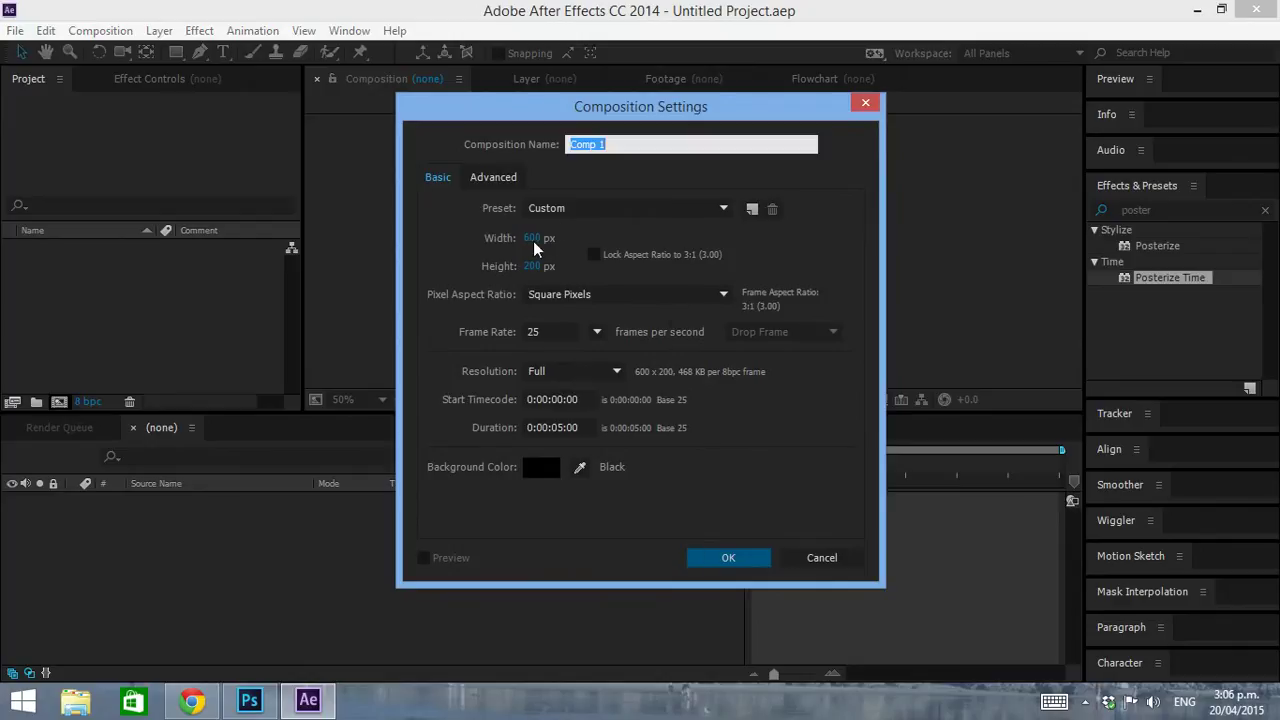
{"action": "left_click", "coordinate": [745, 558]}
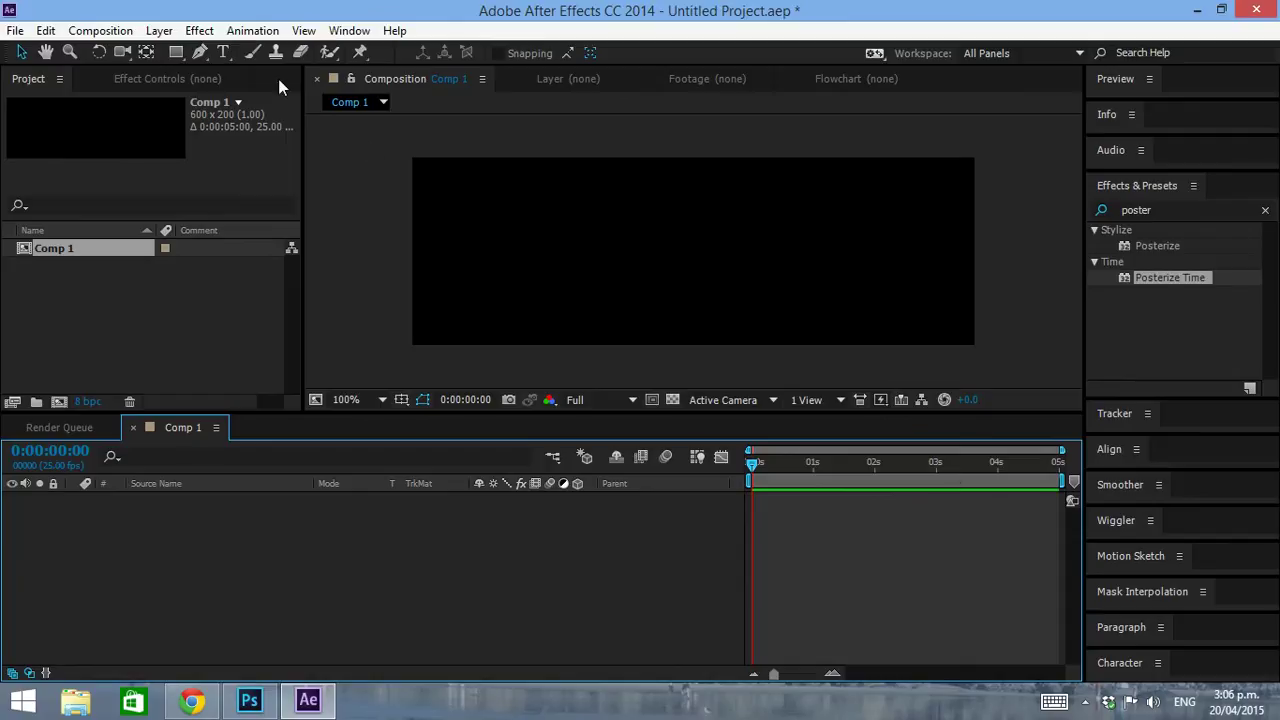
Step: Add a white text layer reading 'text' and move it near the comp centre
{"action": "left_click", "coordinate": [223, 52]}
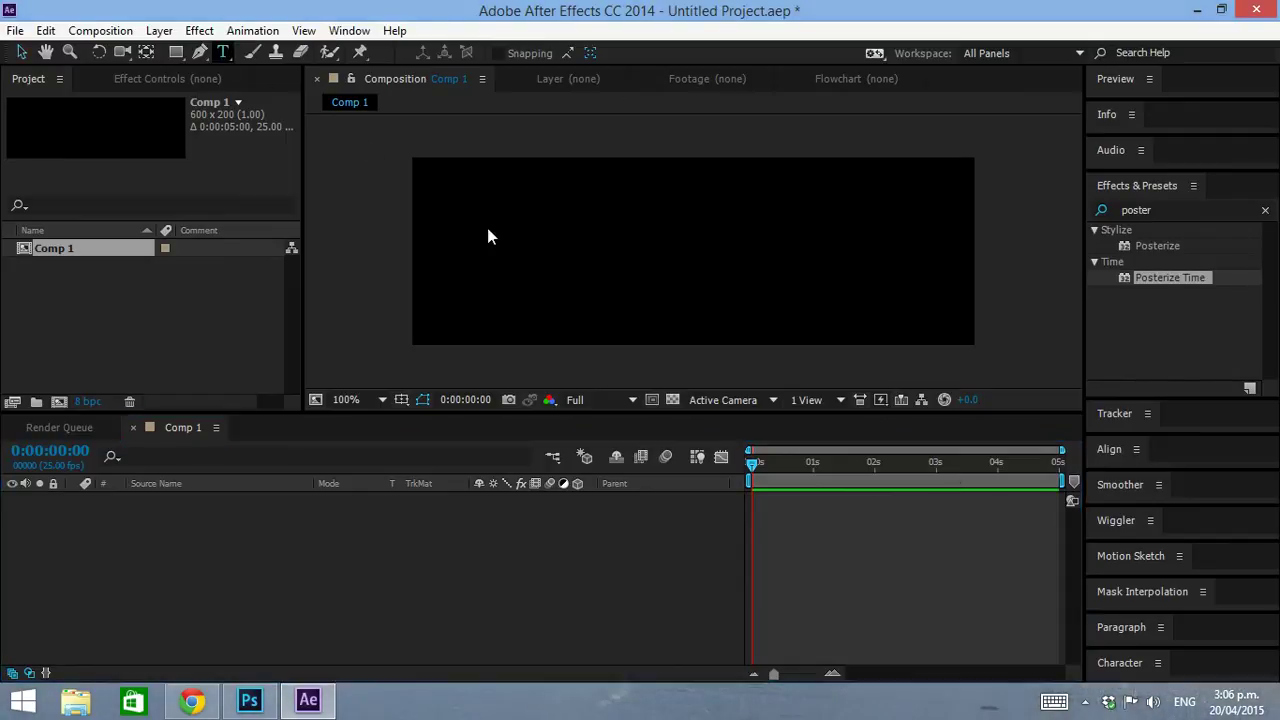
{"action": "left_click", "coordinate": [674, 268]}
{"action": "type", "text": "text"}
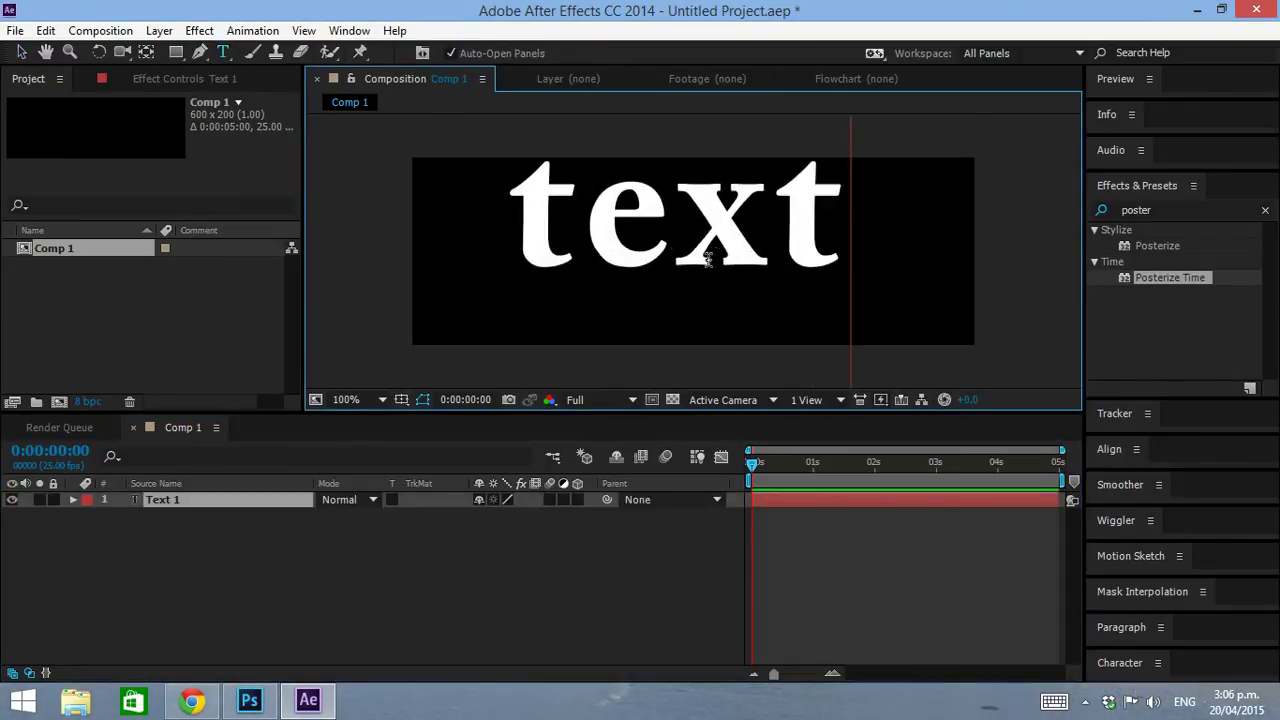
{"action": "left_click", "coordinate": [22, 52]}
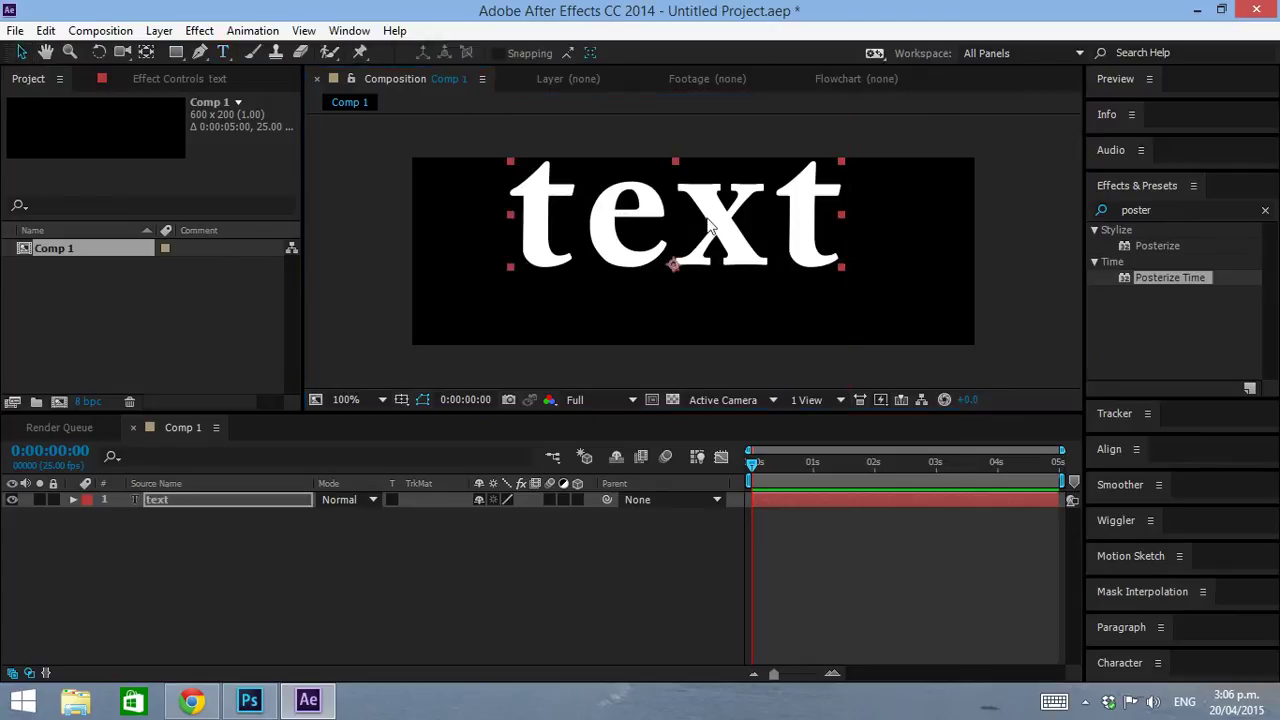
{"action": "left_click_drag", "start_coordinate": [688, 193], "coordinate": [712, 230]}
Step: Pre-compose the text layer into a new composition named text Comp 1
{"action": "right_click", "coordinate": [208, 498]}
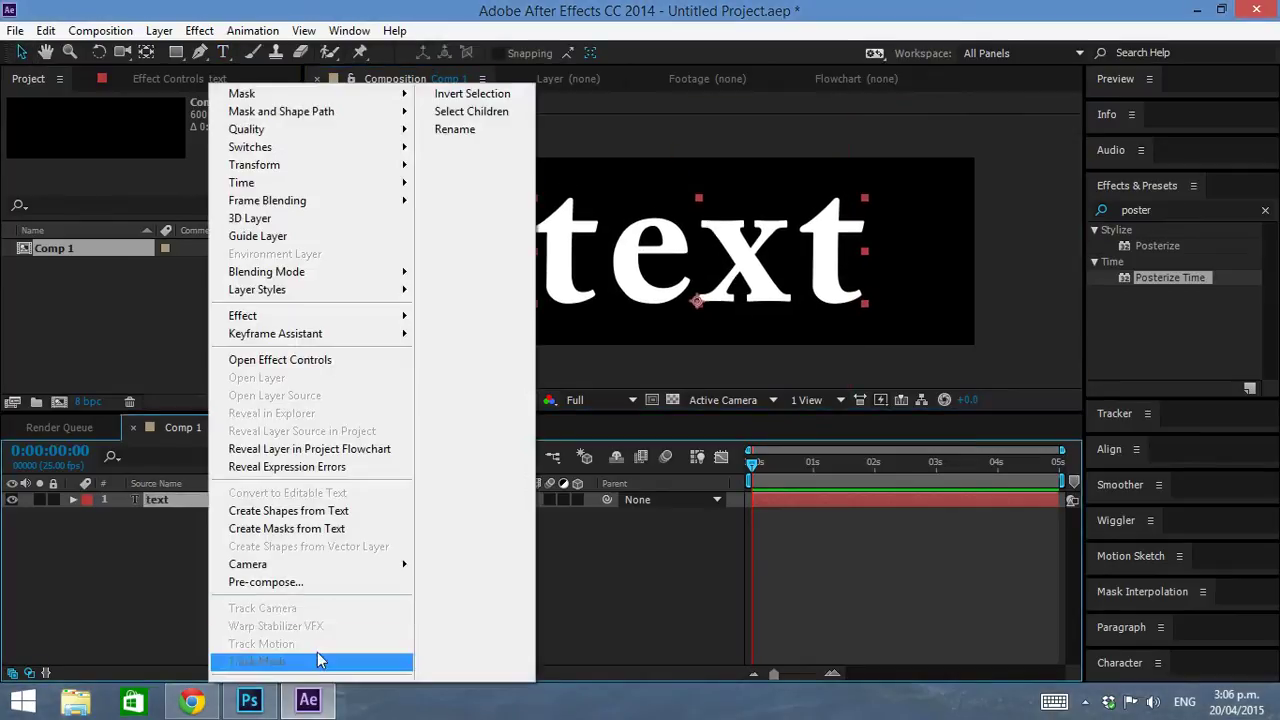
{"action": "left_click", "coordinate": [327, 582]}
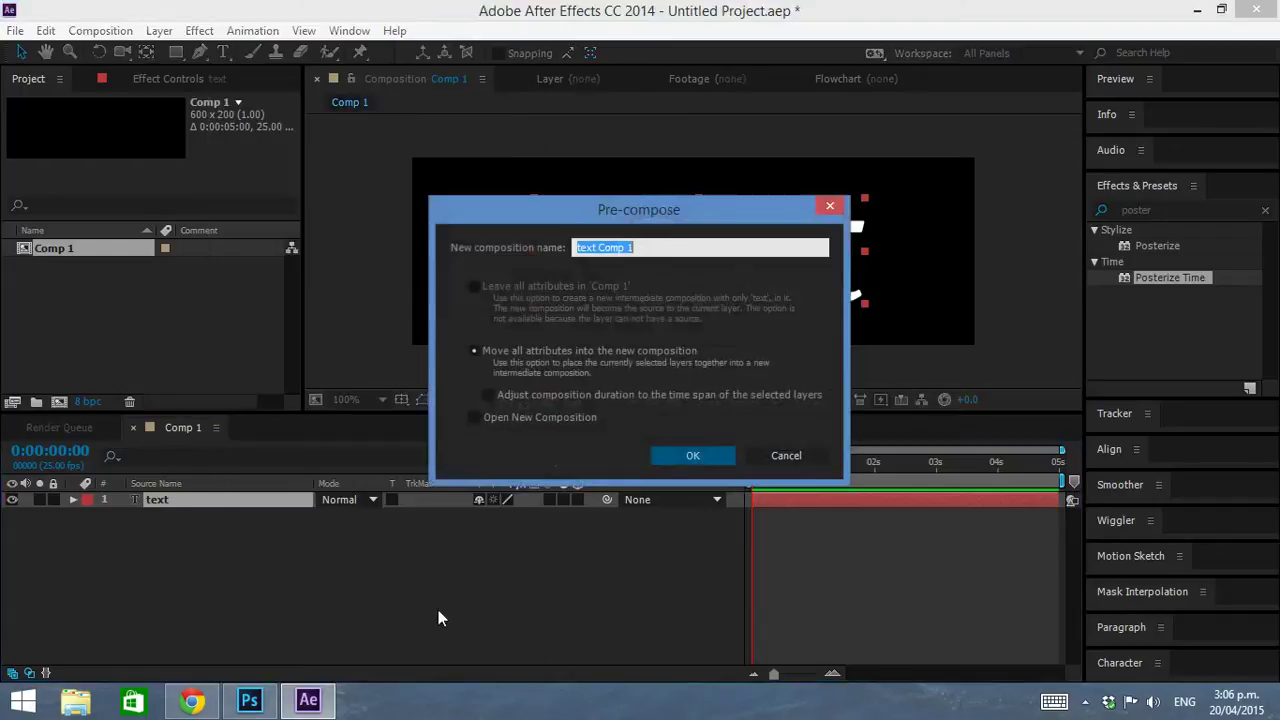
{"action": "left_click", "coordinate": [713, 458]}
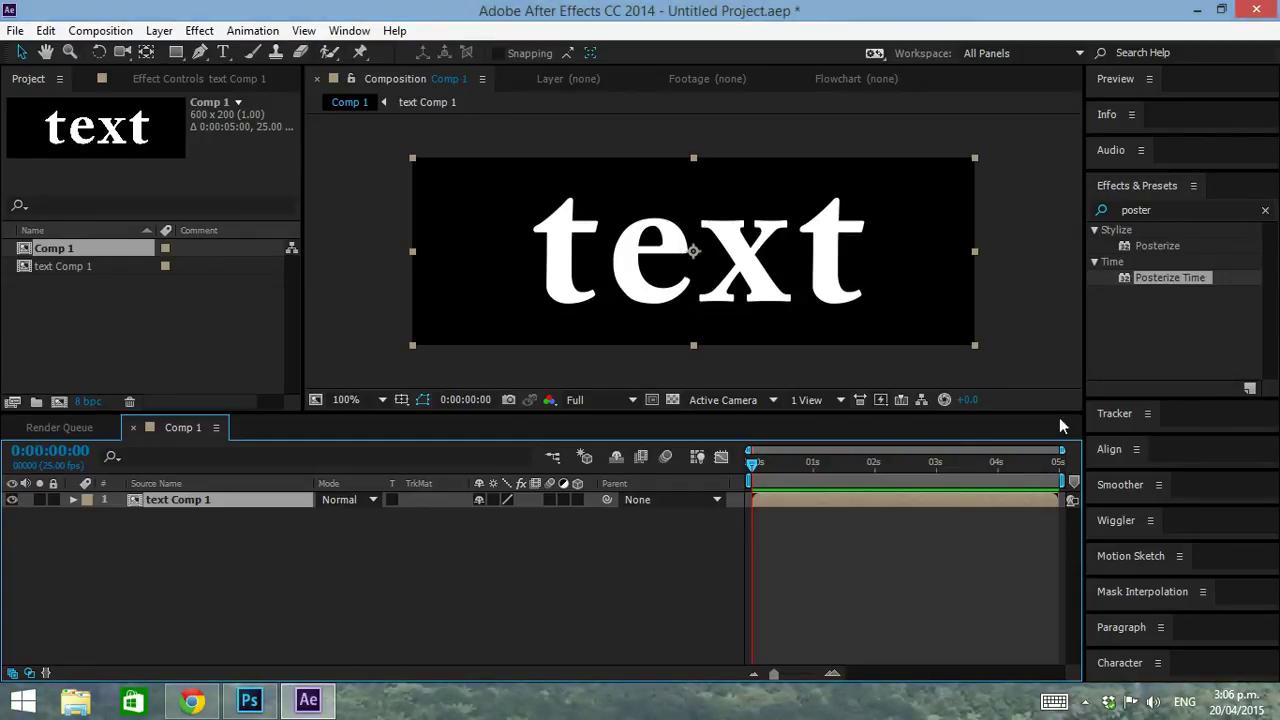
Step: Apply Find Edges to text Comp 1 with Invert checked for white outlines
{"action": "left_click", "coordinate": [1172, 208]}
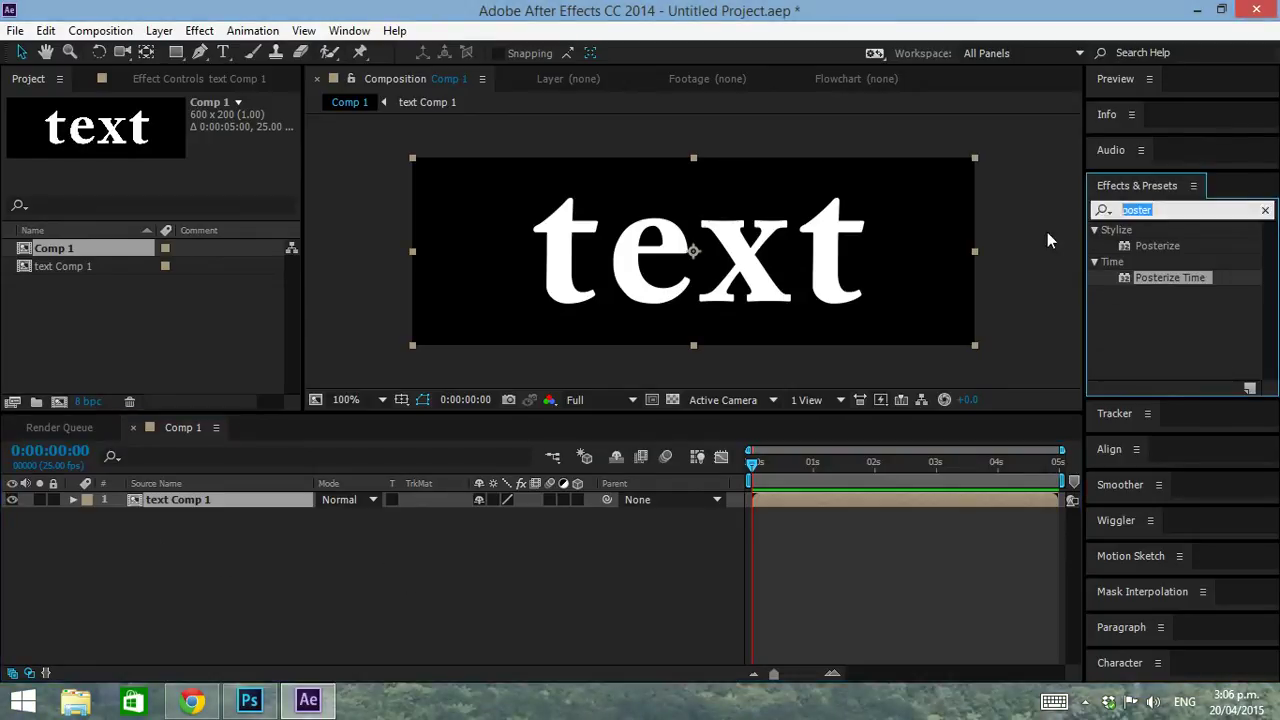
{"action": "type", "text": "find"}
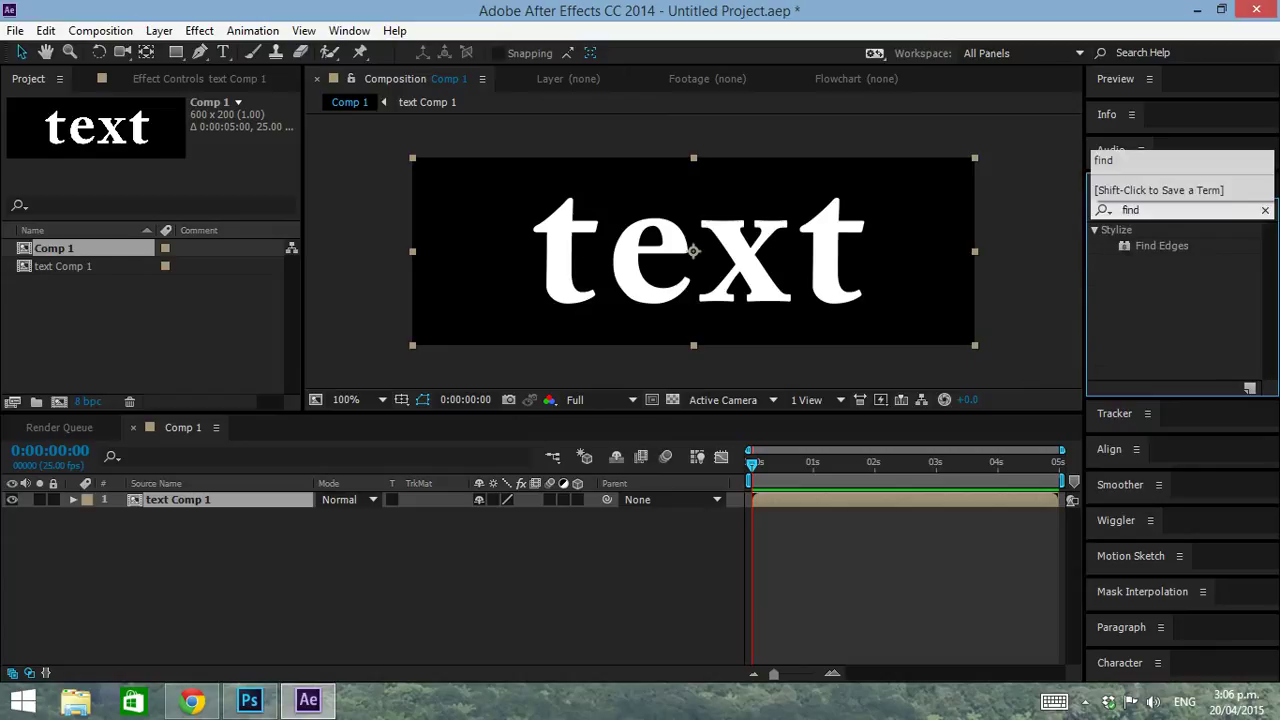
{"action": "double_click", "coordinate": [1158, 249]}
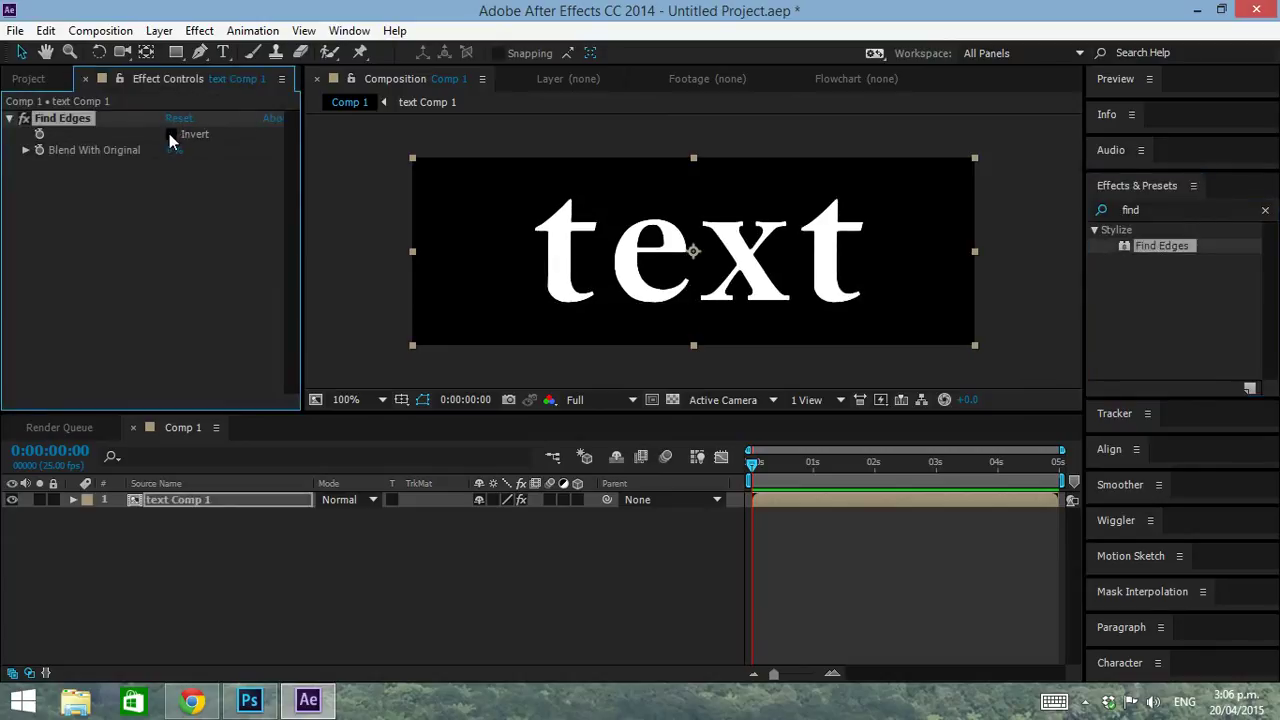
{"action": "left_click", "coordinate": [171, 135]}
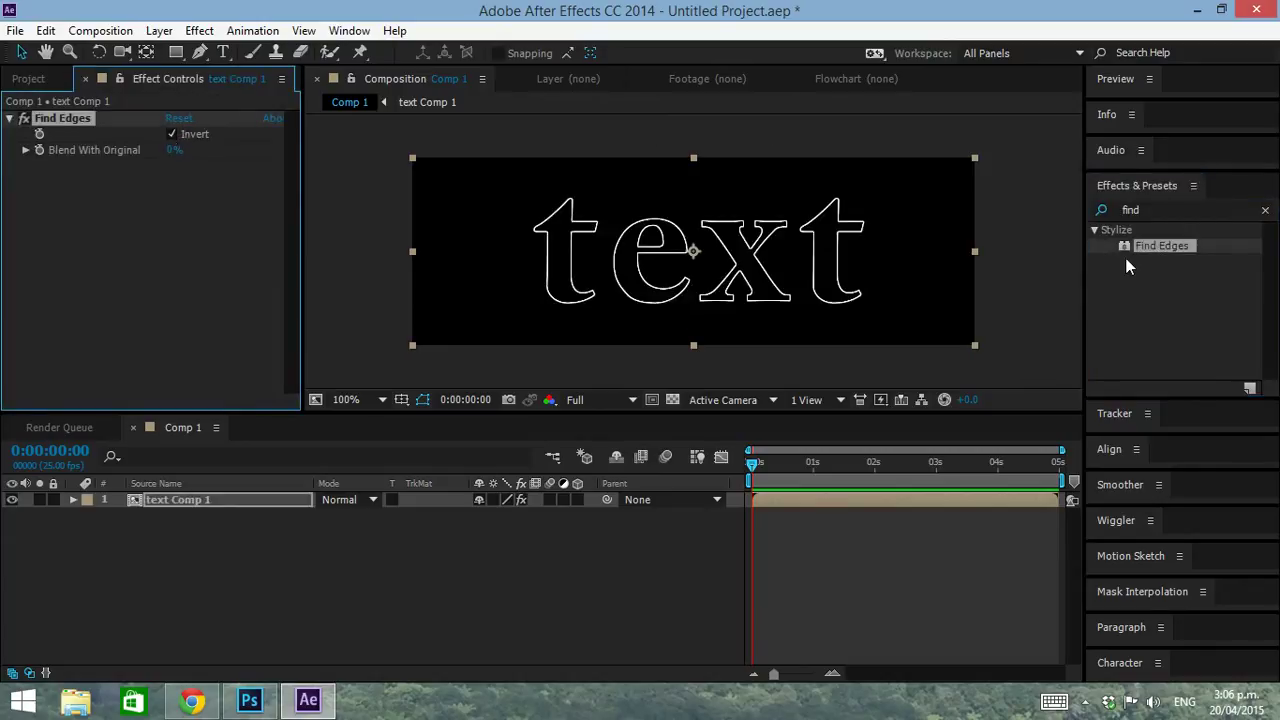
Step: Add Turbulent Displace to the layer and set its Size to 5
{"action": "left_click", "coordinate": [1170, 210]}
{"action": "type", "text": "turb"}
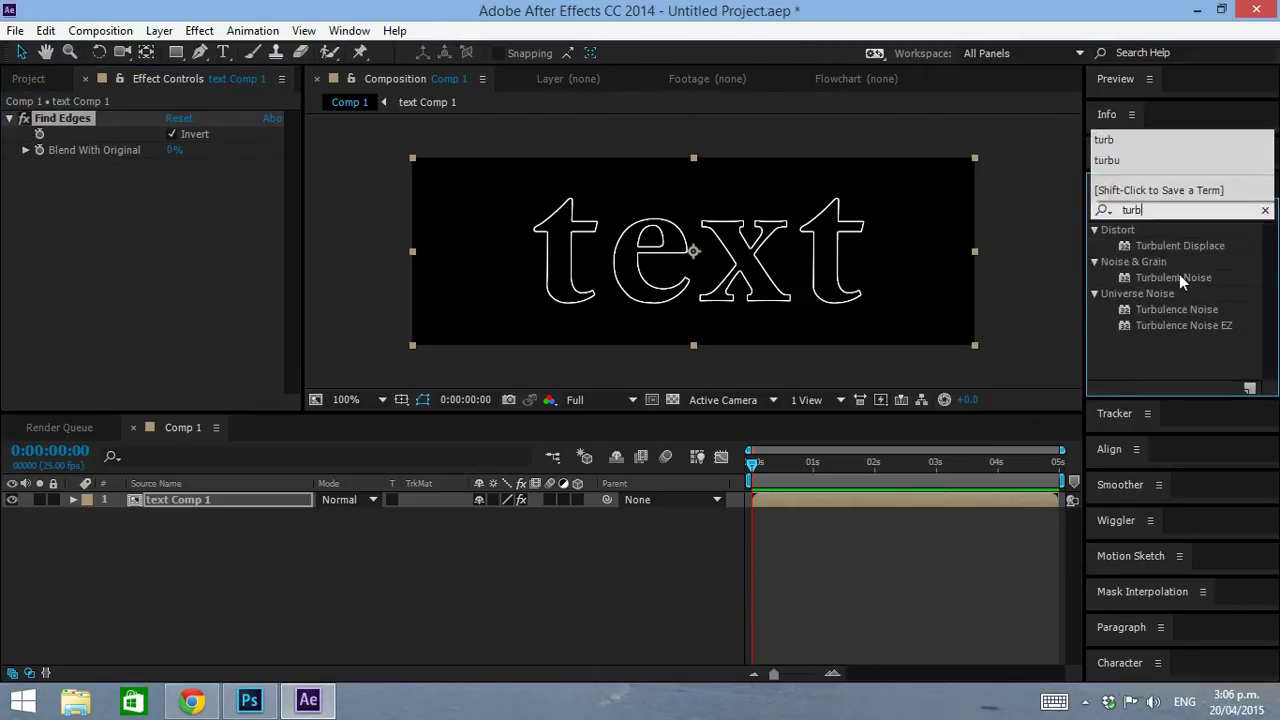
{"action": "double_click", "coordinate": [1225, 248]}
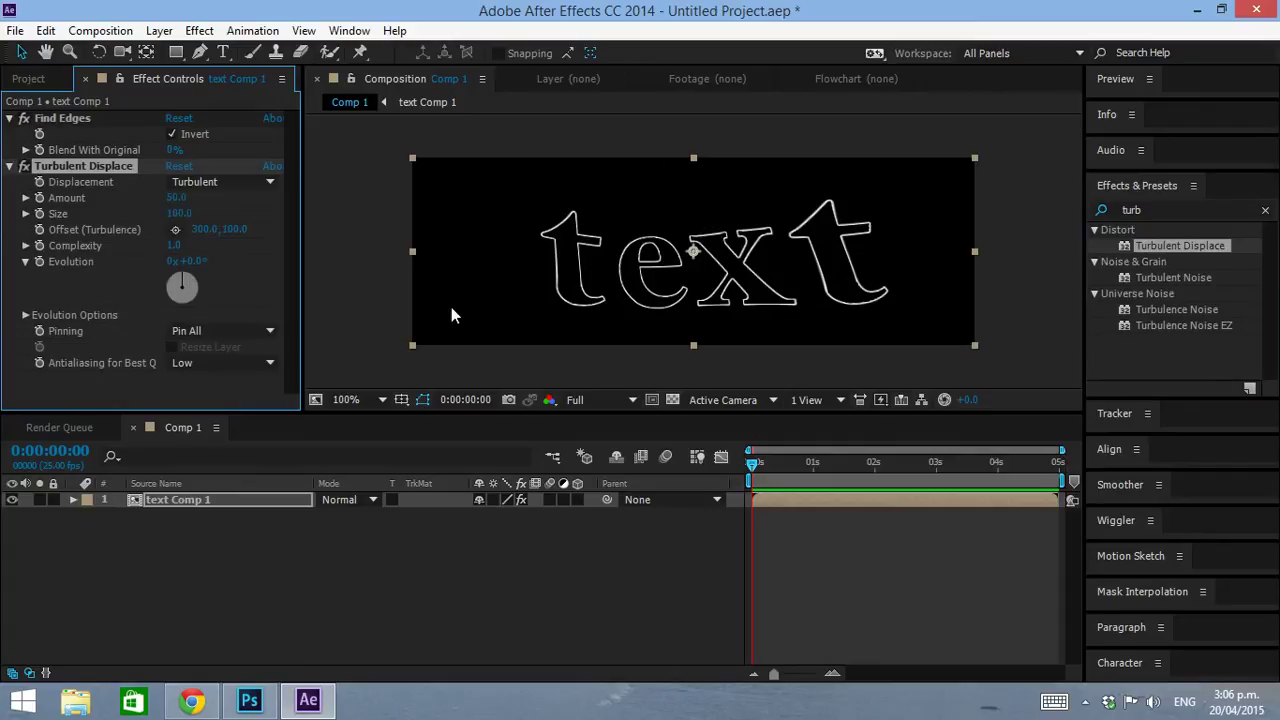
{"action": "left_click", "coordinate": [179, 213]}
{"action": "type", "text": "5"}
{"action": "key", "text": "Return"}
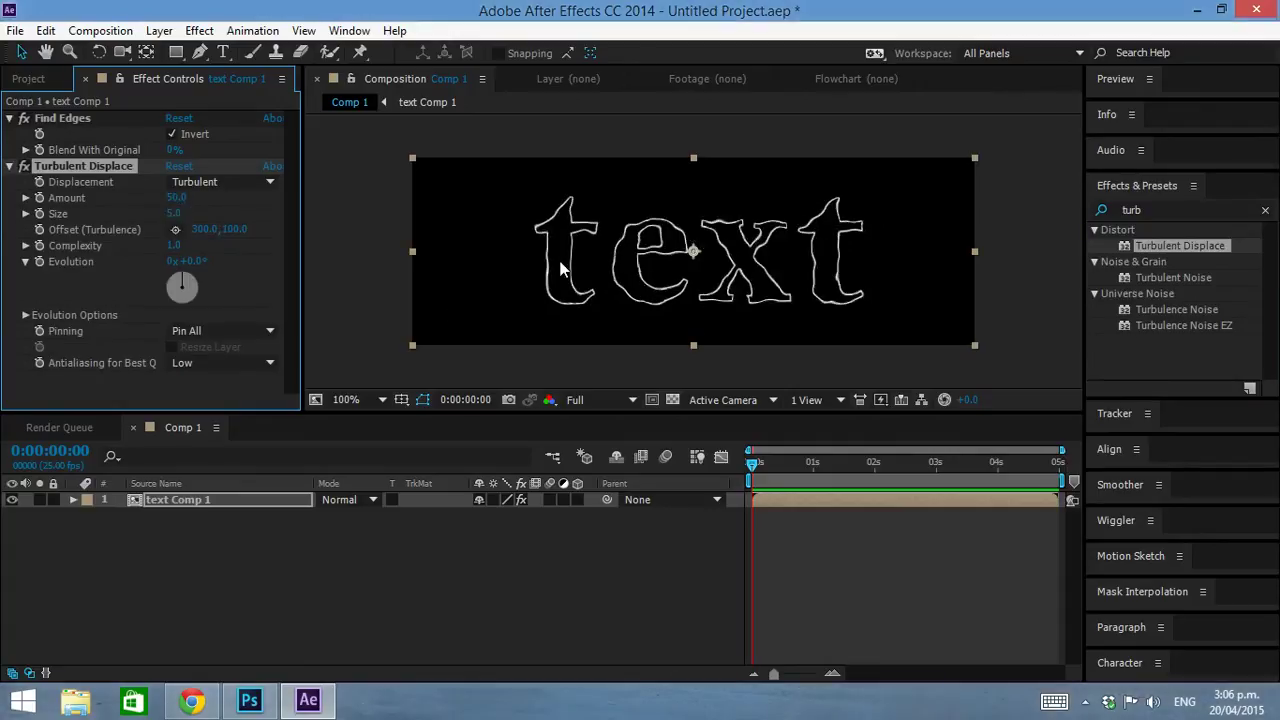
Step: Keyframe Evolution from 0 at the start to 10 revolutions at the comp's end
{"action": "left_click", "coordinate": [40, 262]}
{"action": "left_click_drag", "start_coordinate": [988, 466], "coordinate": [1073, 466]}
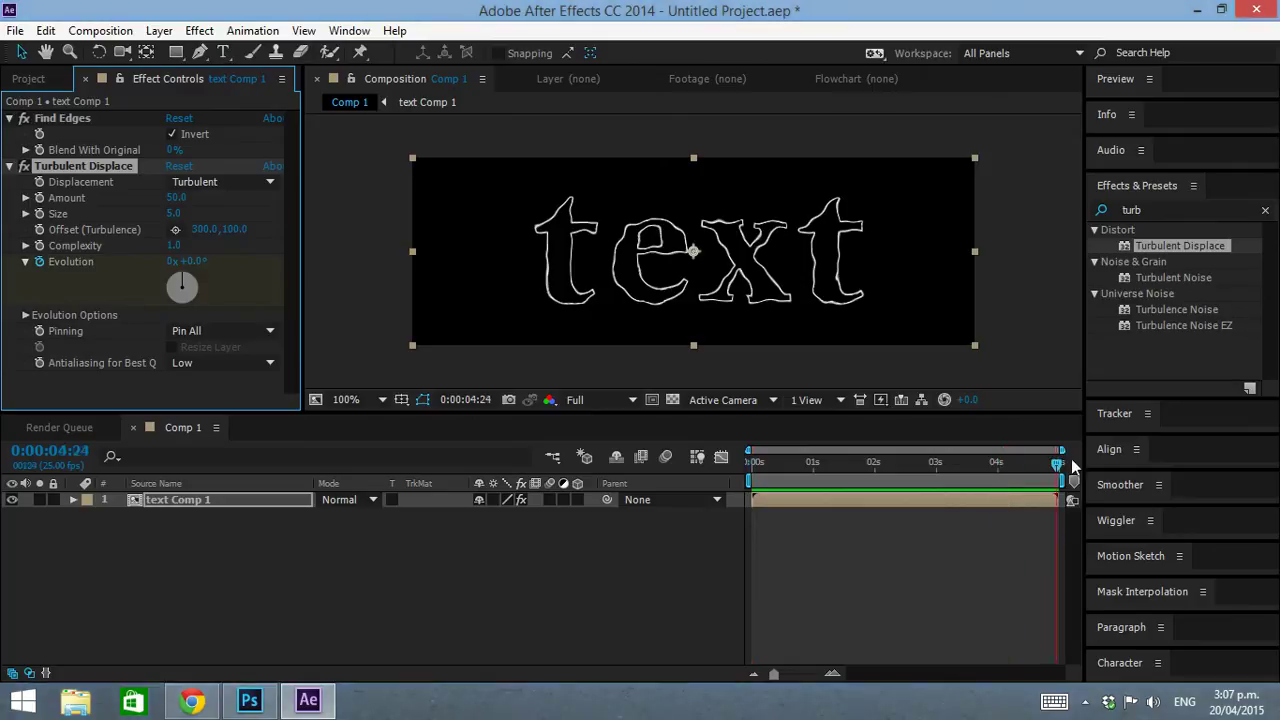
{"action": "left_click", "coordinate": [172, 261]}
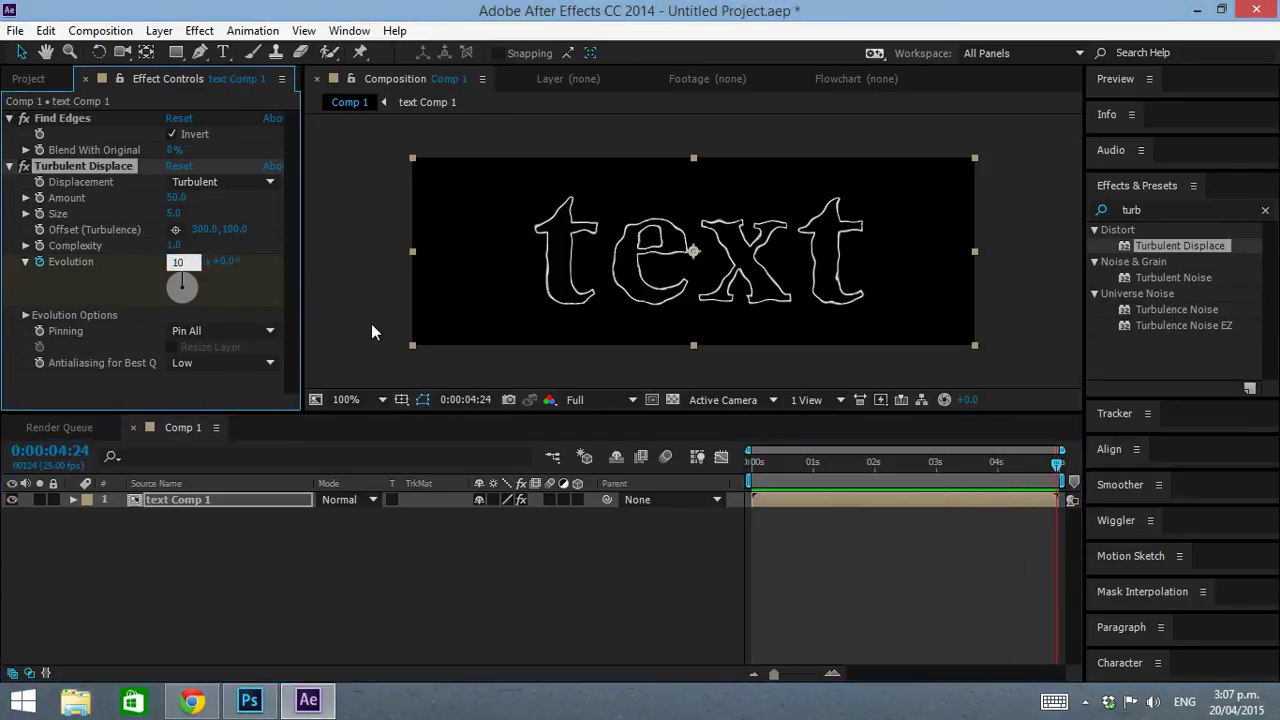
{"action": "type", "text": "10"}
{"action": "key", "text": "Return"}
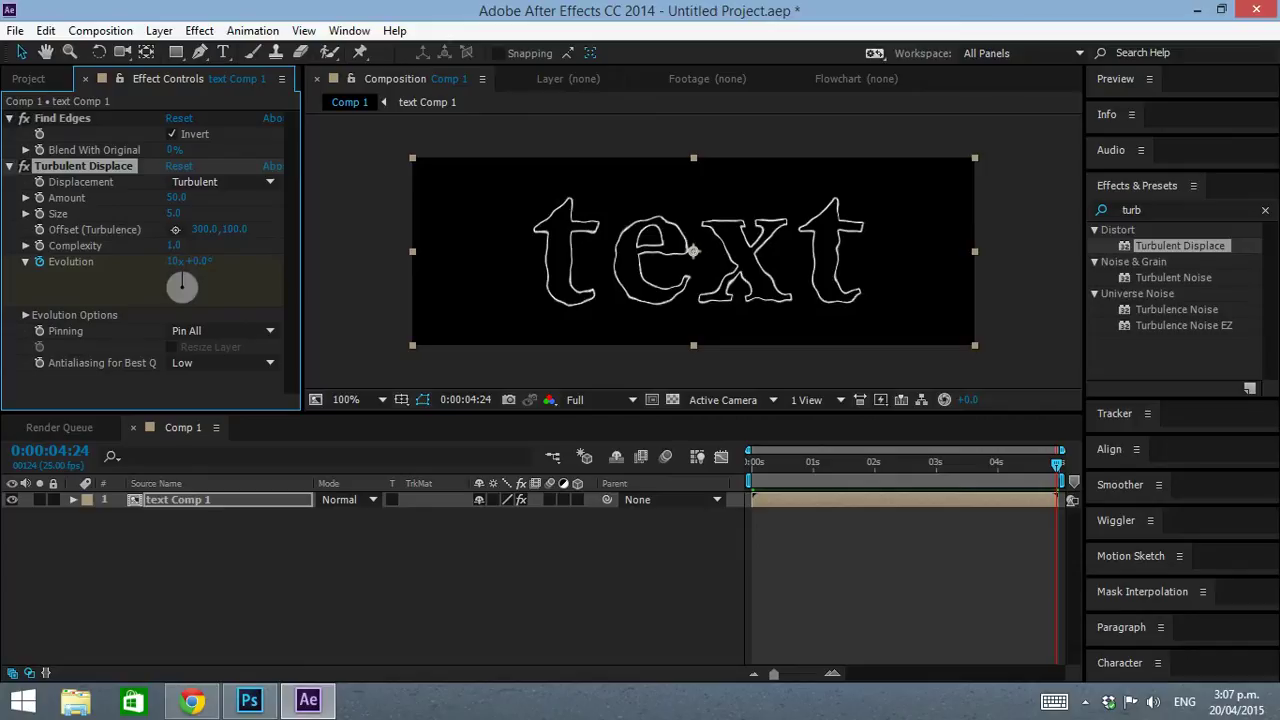
Step: Give Random Seed a random(10,300) expression and play the animation from the start
{"action": "left_click", "coordinate": [25, 315]}
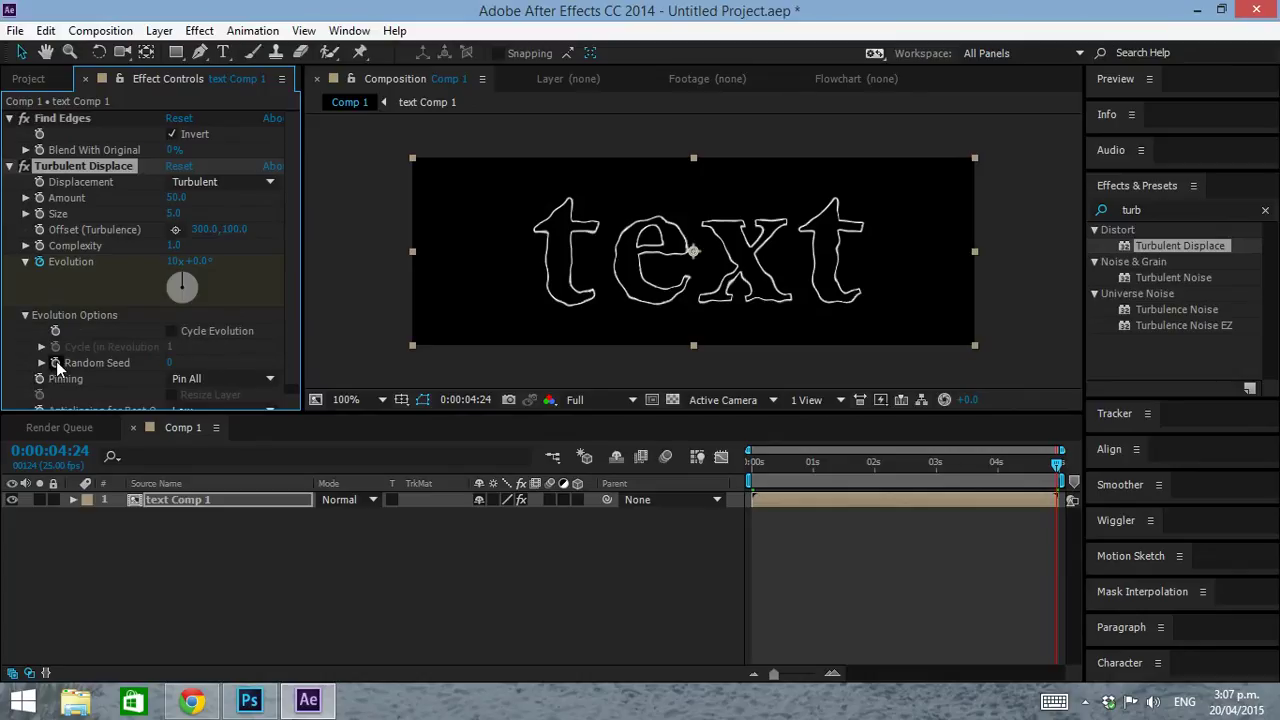
{"action": "left_click", "coordinate": [55, 363], "text": "alt"}
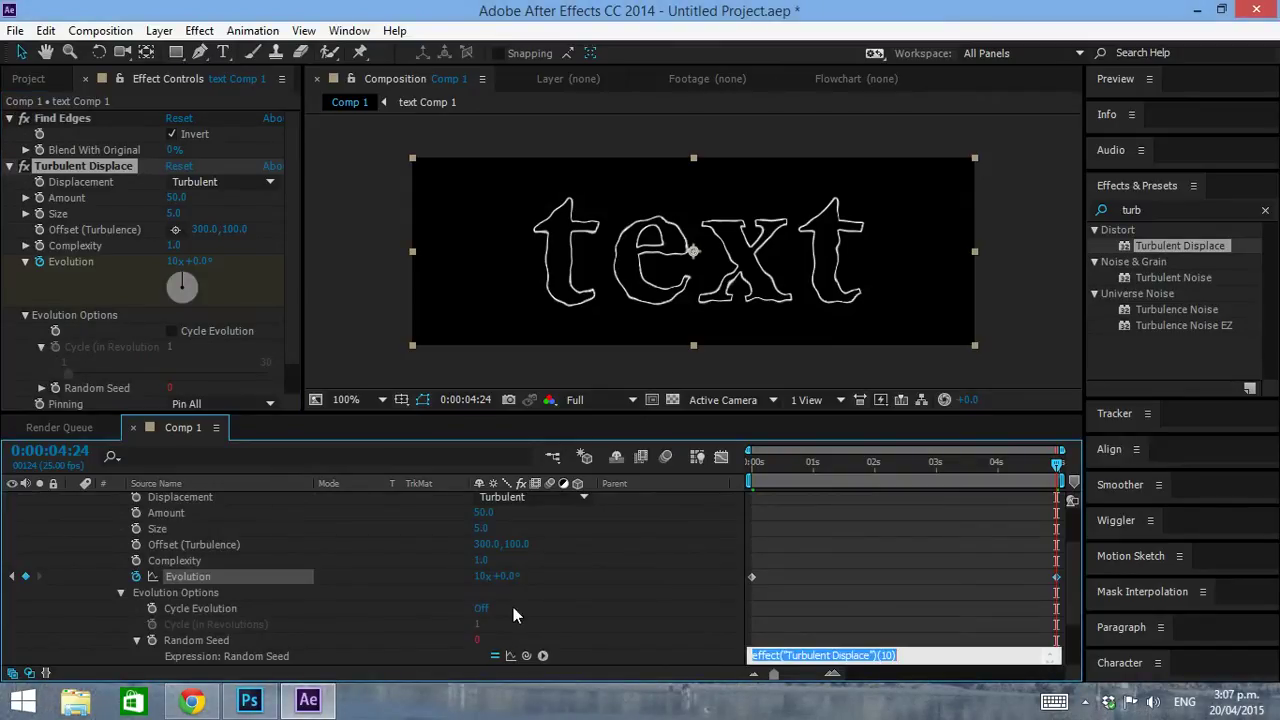
{"action": "type", "text": "random"}
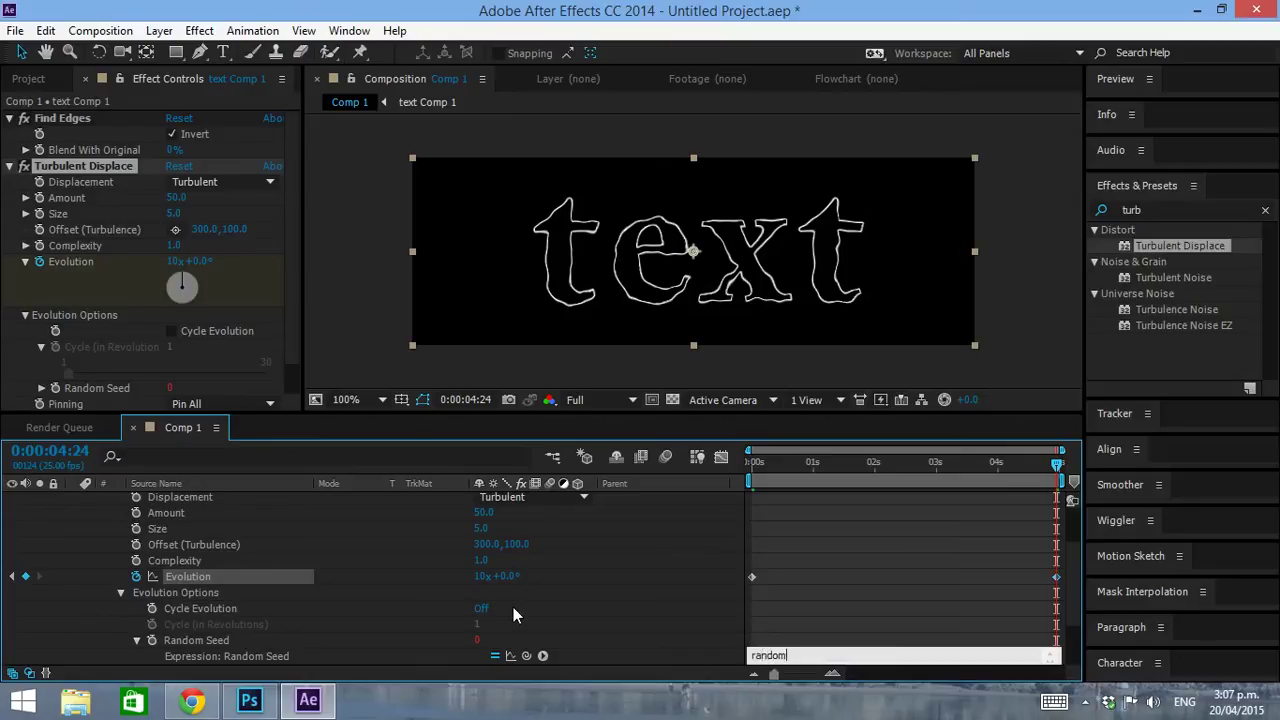
{"action": "type", "text": "(10,300)"}
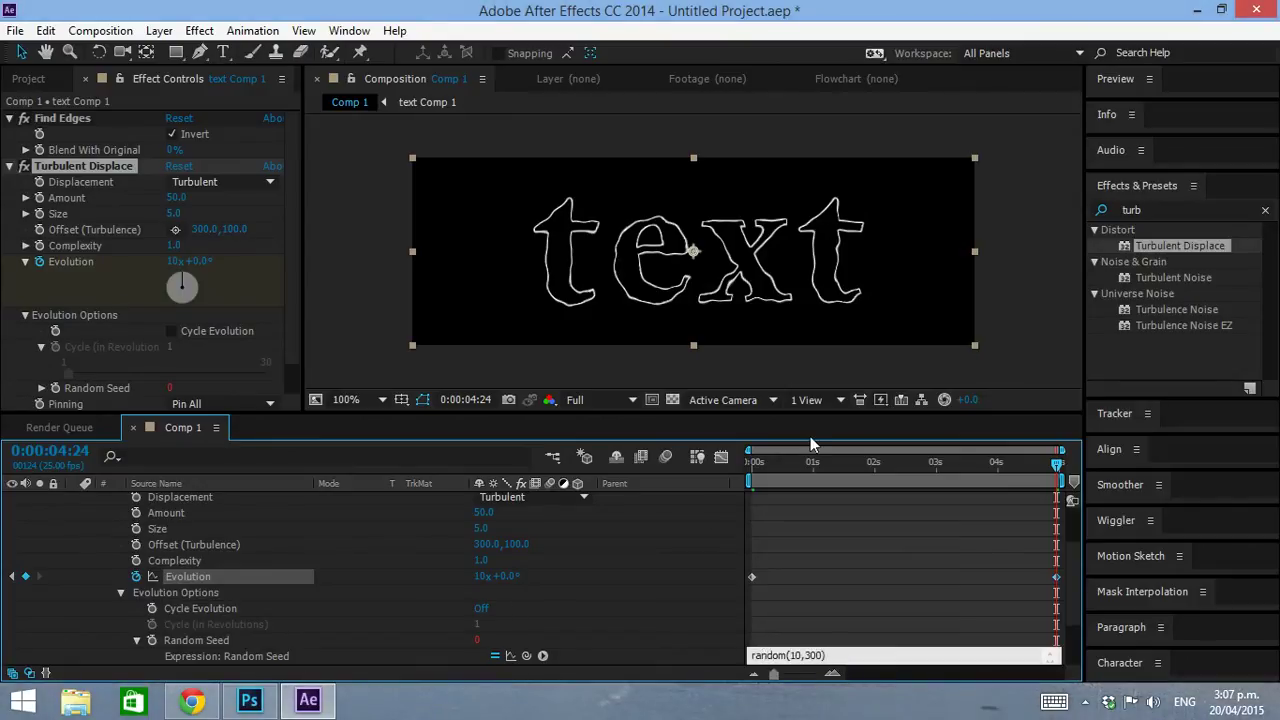
{"action": "left_click", "coordinate": [768, 470]}
{"action": "left_click", "coordinate": [754, 470]}
{"action": "key", "text": "space"}
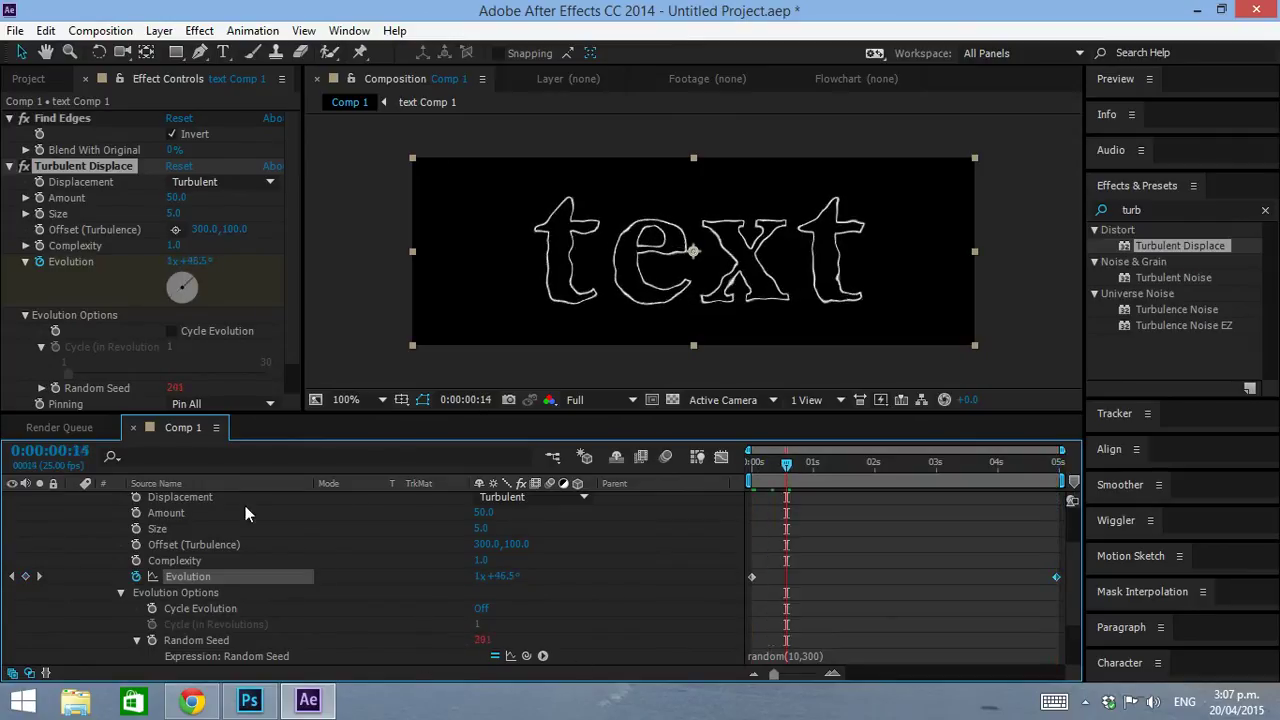
Step: Set the text Comp 1 layer's blending mode to Screen
{"action": "scroll", "coordinate": [143, 573], "scroll_direction": "up", "scroll_amount": 3}
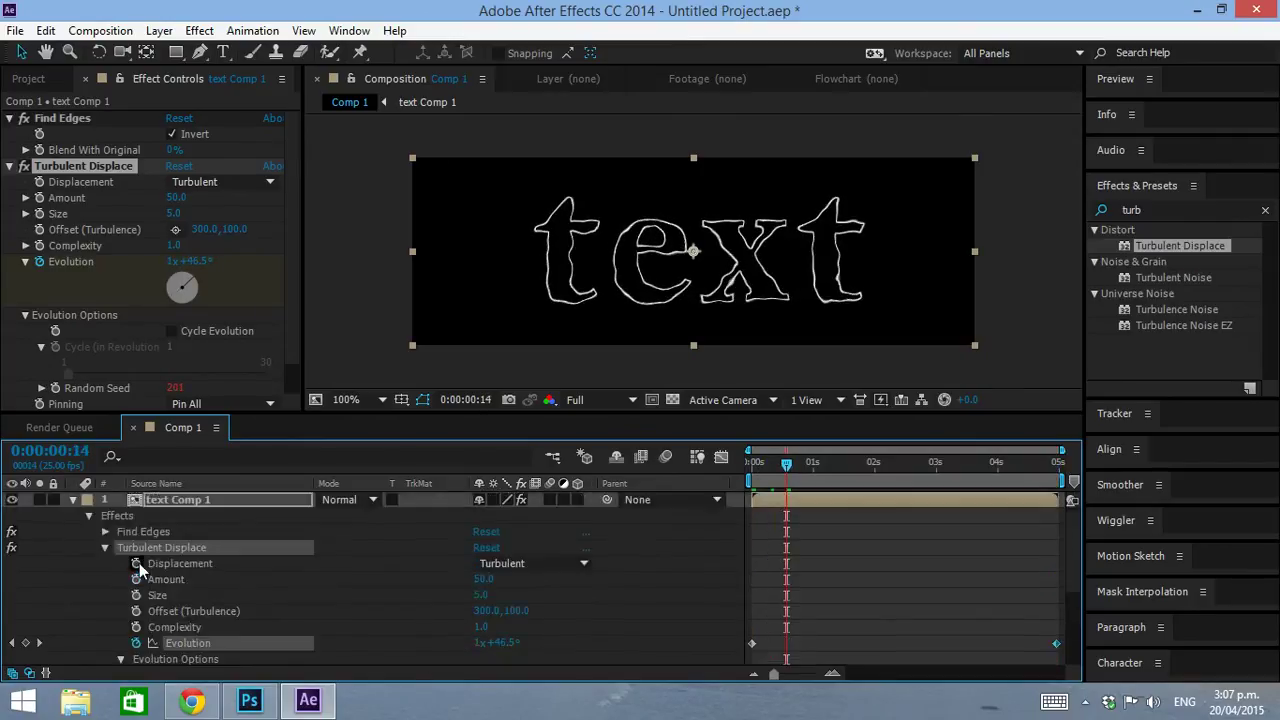
{"action": "left_click", "coordinate": [376, 502]}
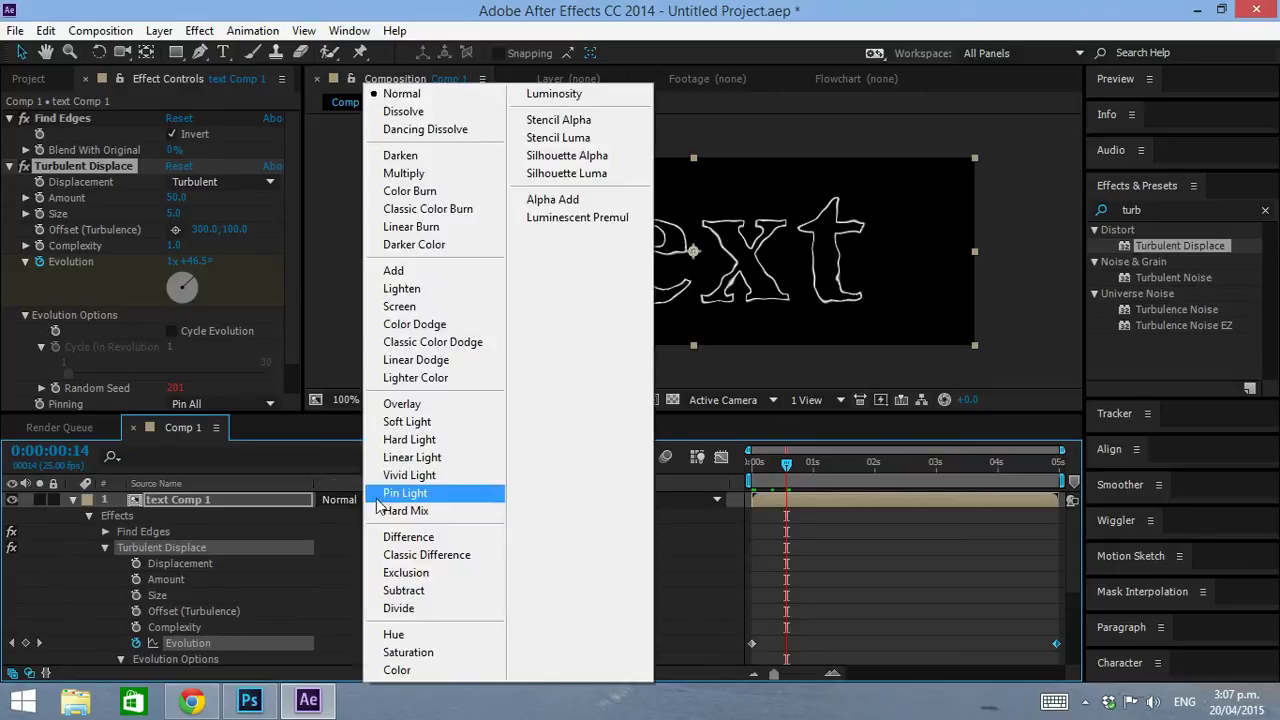
{"action": "left_click", "coordinate": [395, 303]}
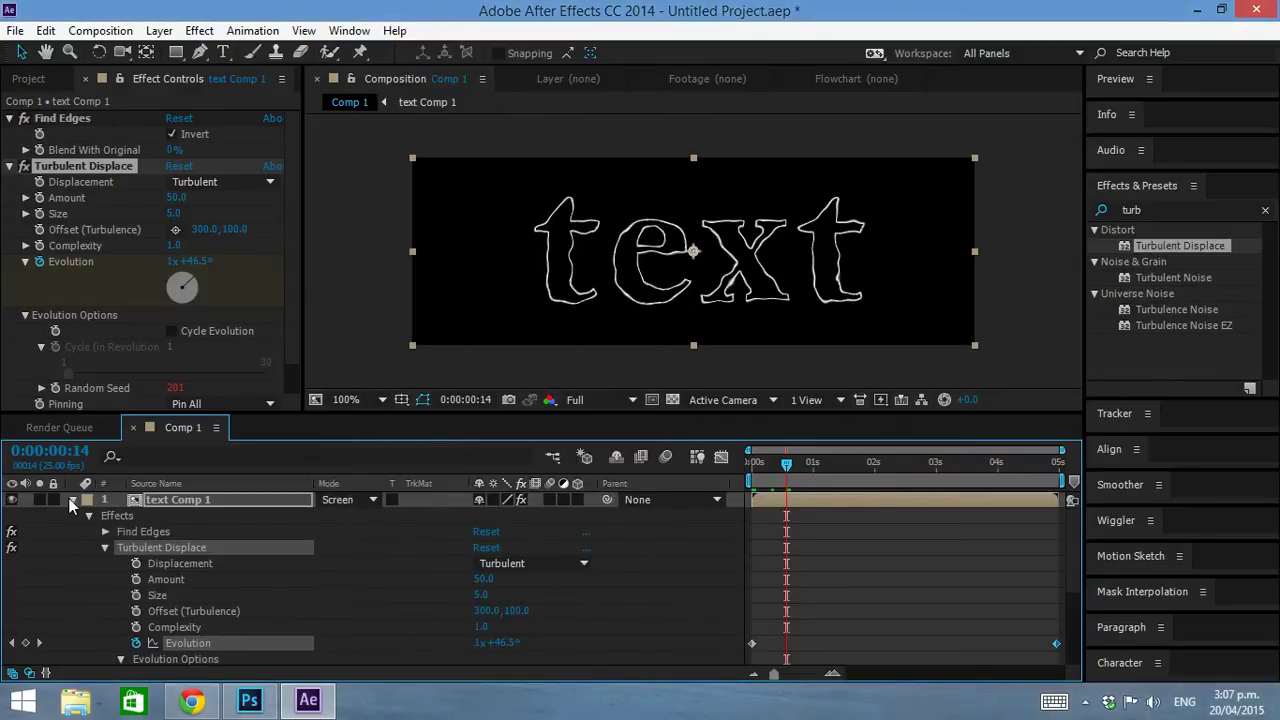
Step: Duplicate the text Comp 1 layer and scrub from the start to preview brighter outlines
{"action": "left_click", "coordinate": [72, 499]}
{"action": "left_click", "coordinate": [205, 497]}
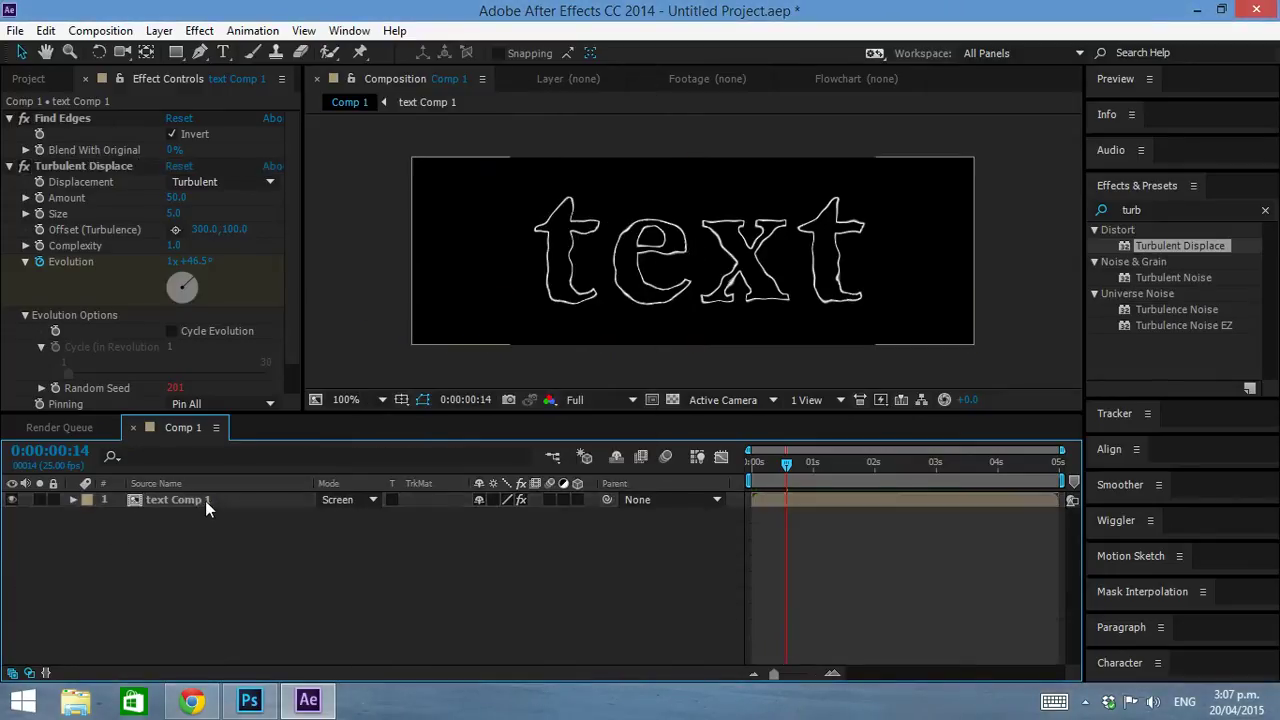
{"action": "key", "text": "ctrl+d"}
{"action": "key", "text": "ctrl+d"}
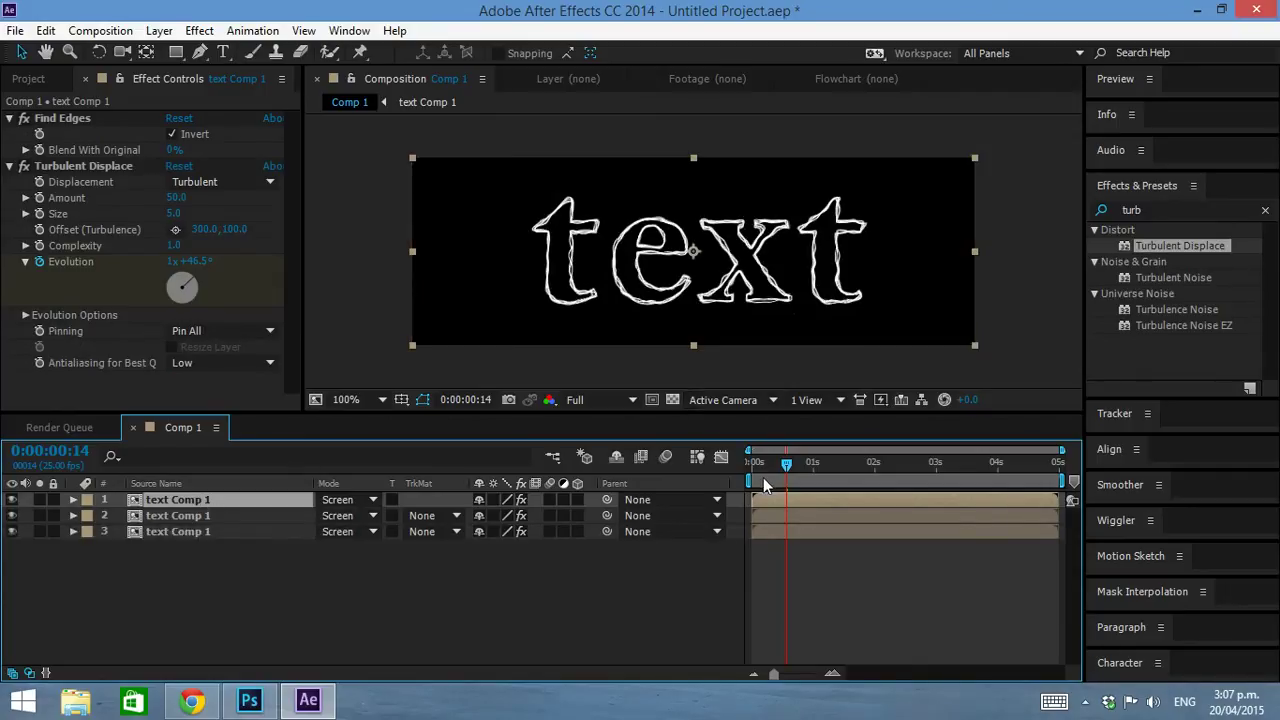
{"action": "key", "text": "Home"}
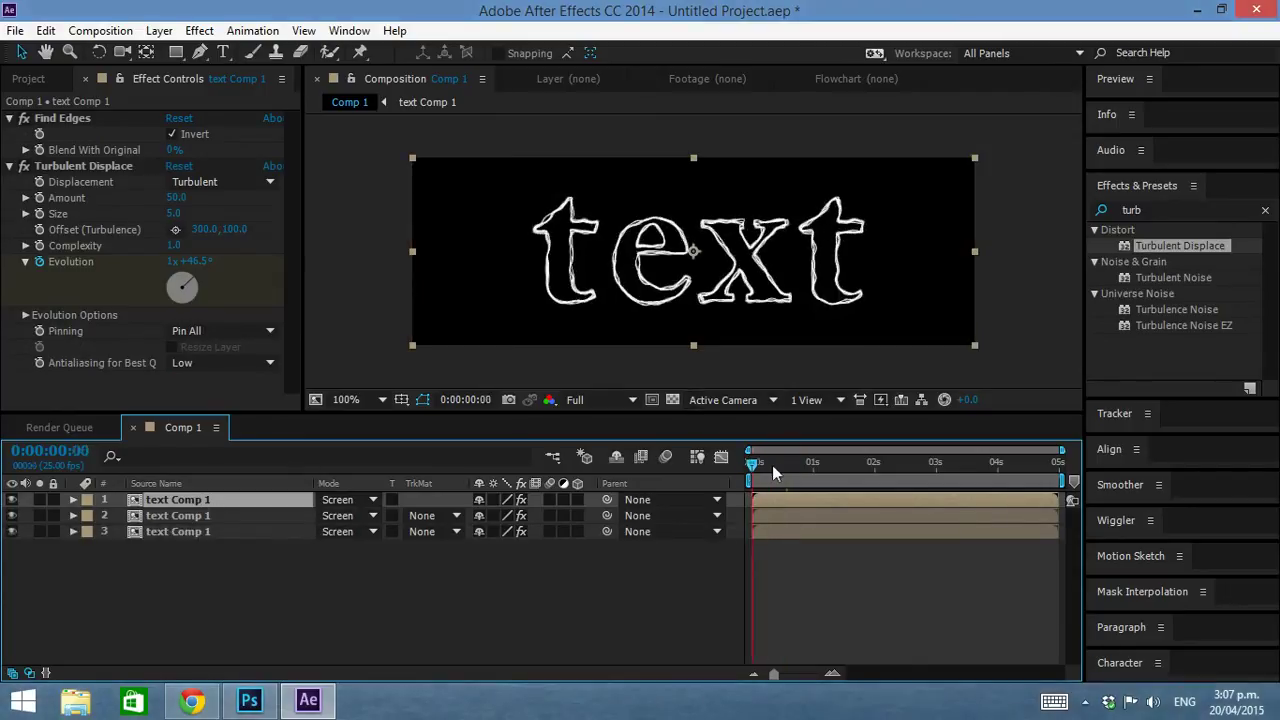
{"action": "left_click_drag", "start_coordinate": [834, 476], "coordinate": [890, 482]}
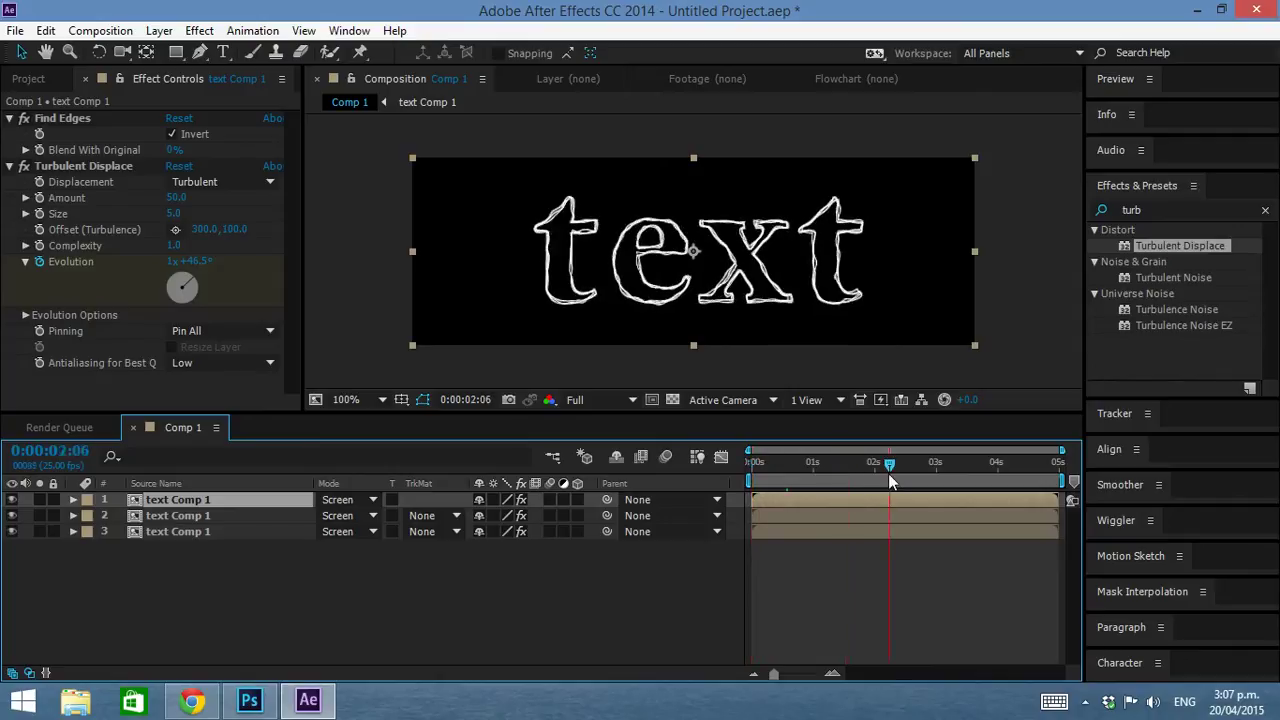
Step: Add an adjustment layer with Posterize Time at an 8 fps frame rate
{"action": "right_click", "coordinate": [167, 581]}
{"action": "mouse_move", "coordinate": [313, 383]}
{"action": "left_click", "coordinate": [501, 535]}
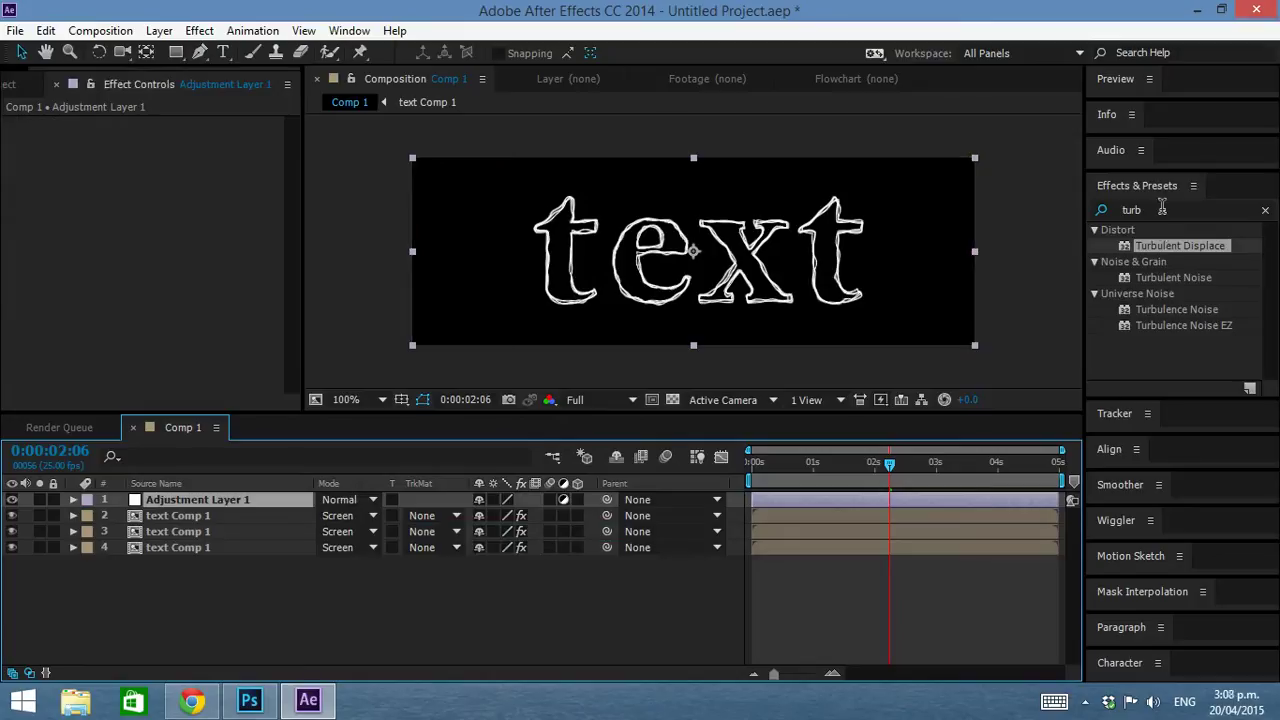
{"action": "left_click", "coordinate": [1156, 210]}
{"action": "type", "text": "poster"}
{"action": "left_click_drag", "start_coordinate": [1175, 285], "coordinate": [778, 280]}
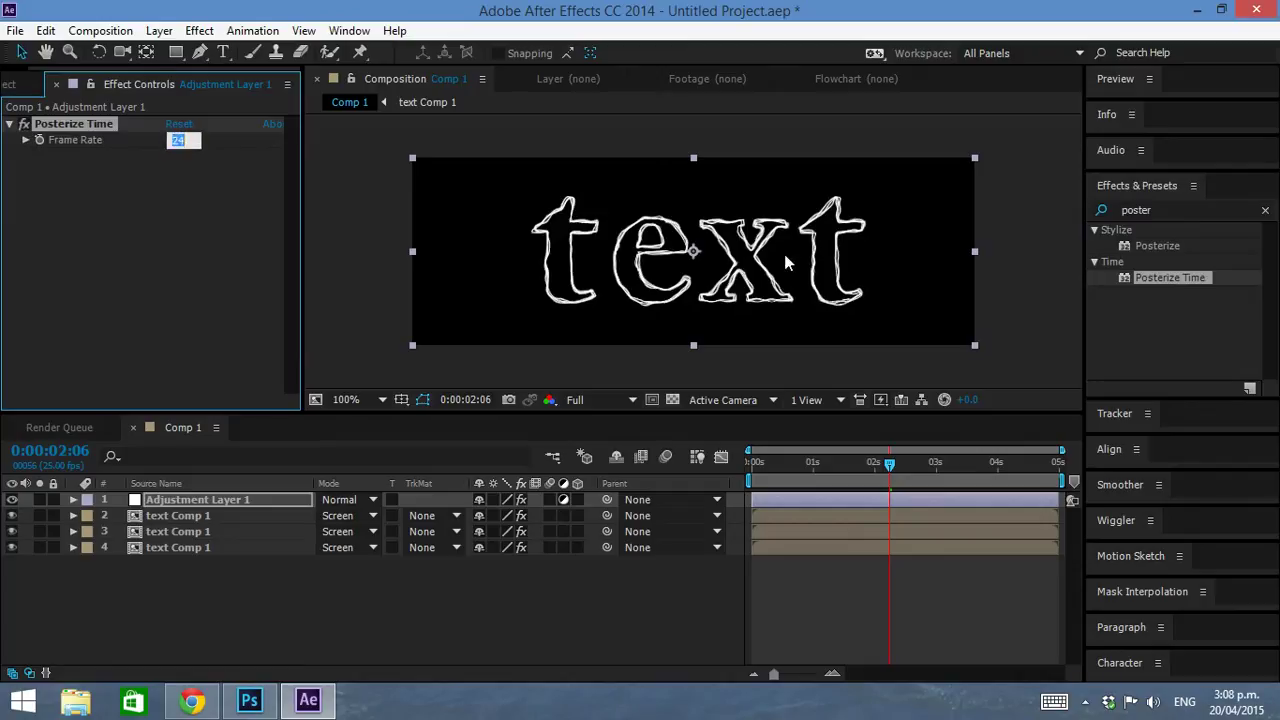
{"action": "key", "text": "Return"}
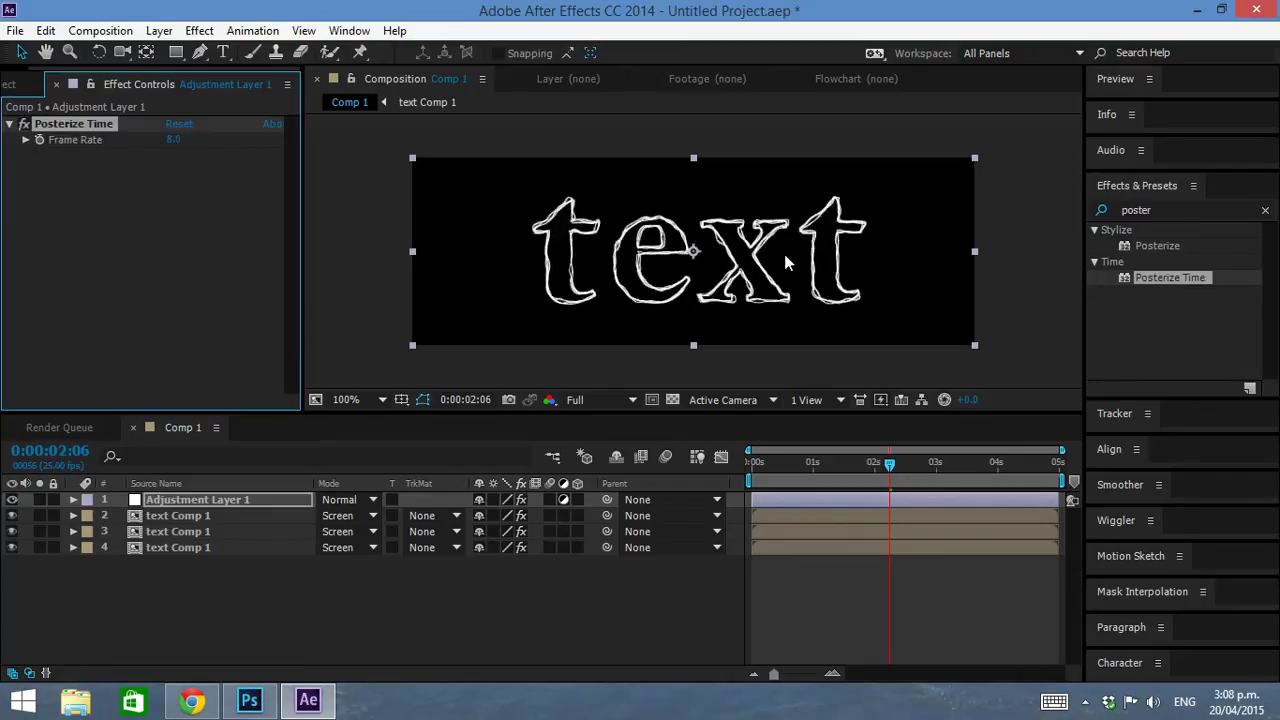
Step: Preview the choppier outline animation from the start of Comp 1
{"action": "left_click", "coordinate": [747, 462]}
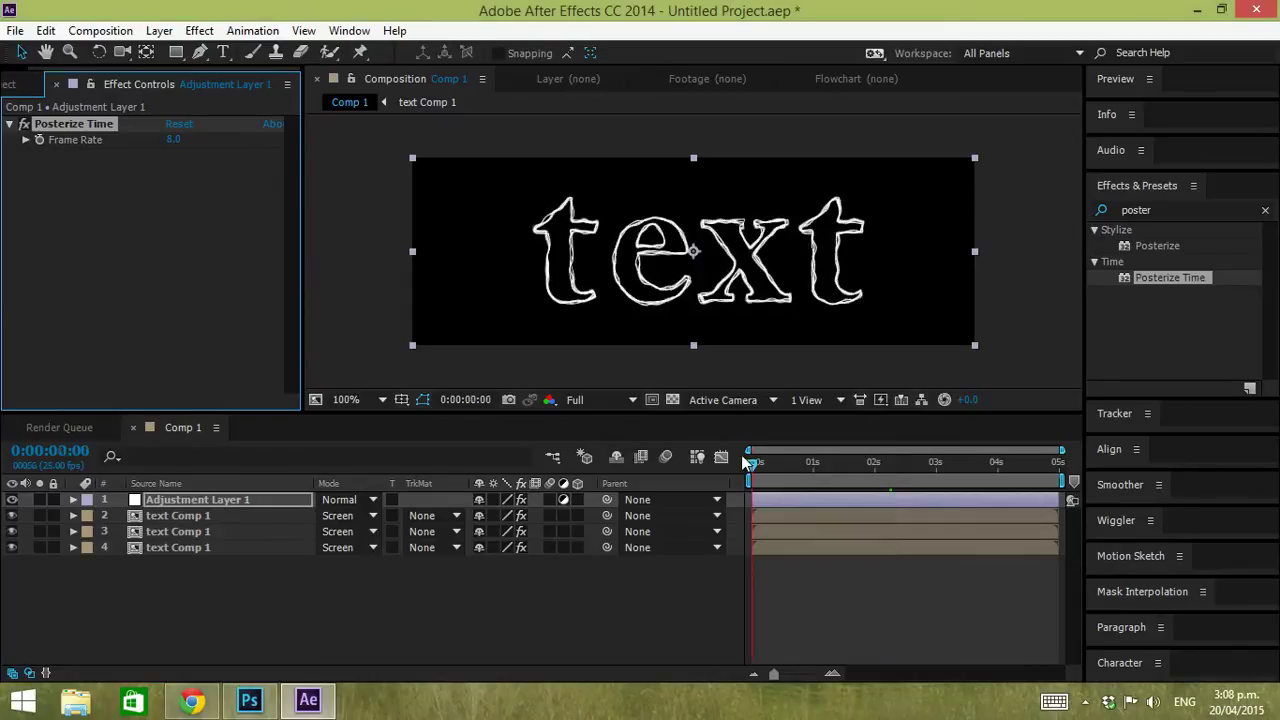
{"action": "left_click", "coordinate": [745, 462]}
{"action": "key", "text": "space"}
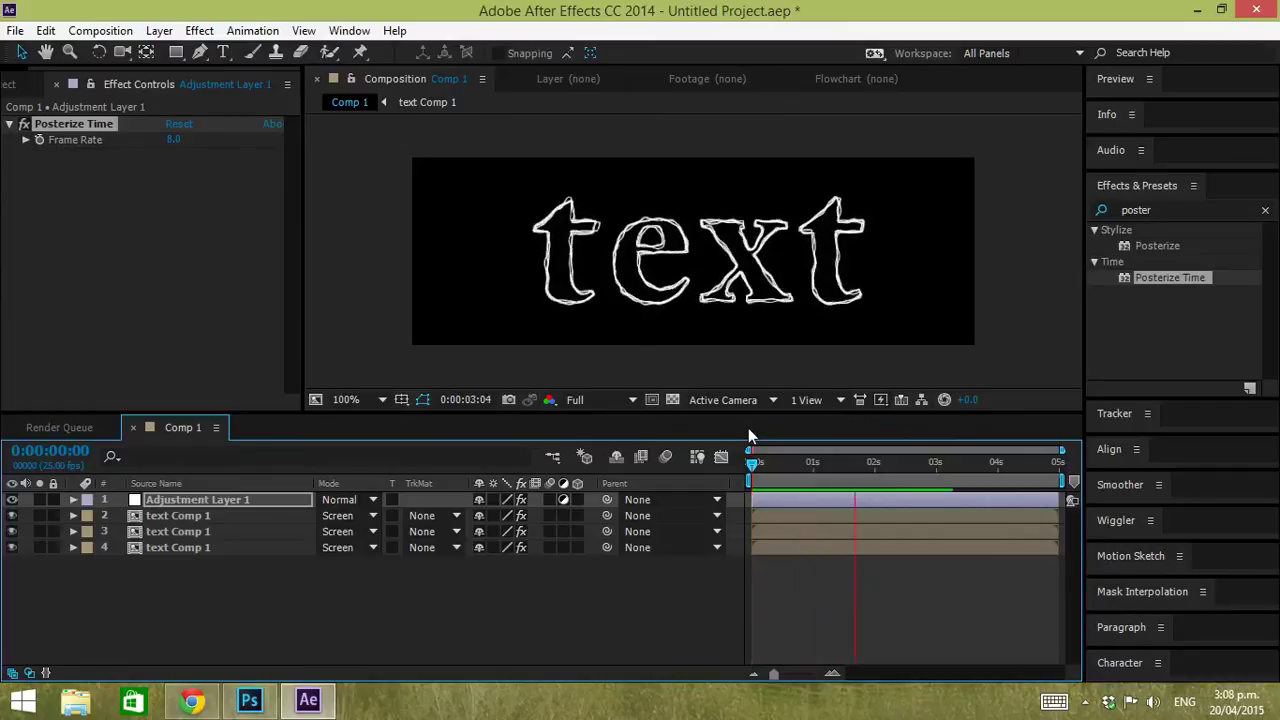
{"action": "key", "text": "space"}
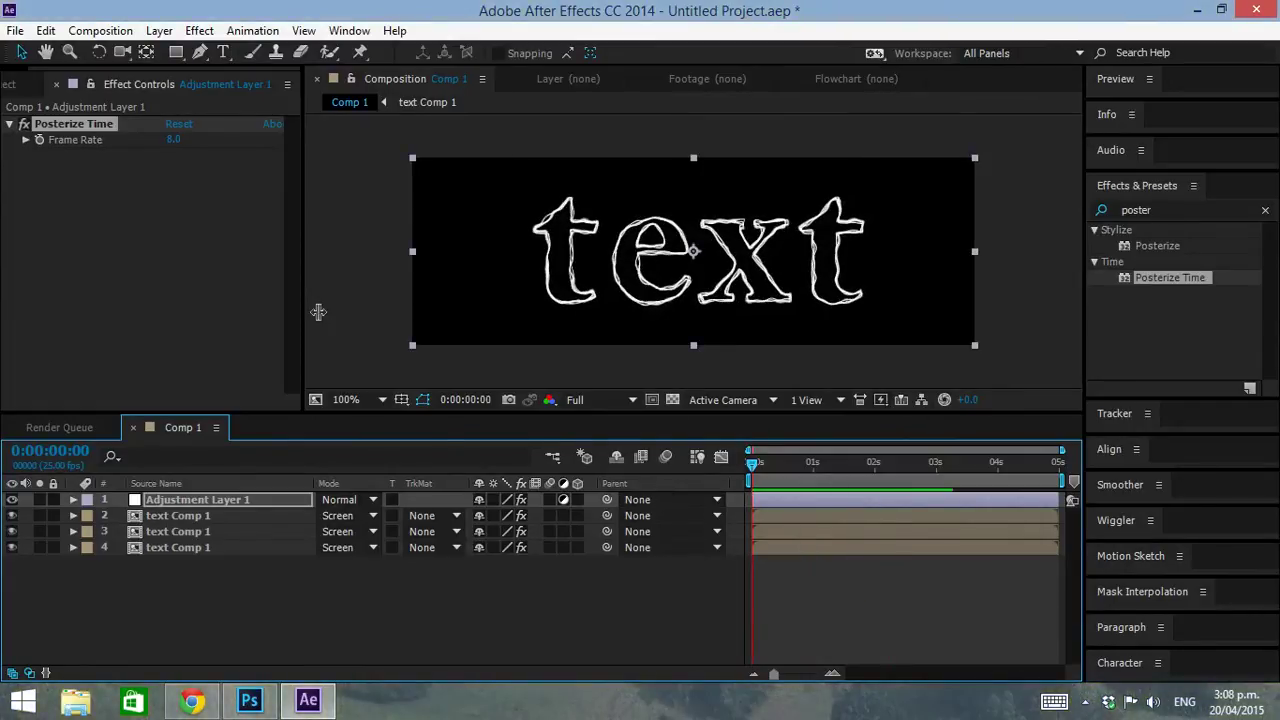
Step: Import pencil hatch.jpg and add it to Comp 1 as a layer
{"action": "left_click", "coordinate": [12, 86]}
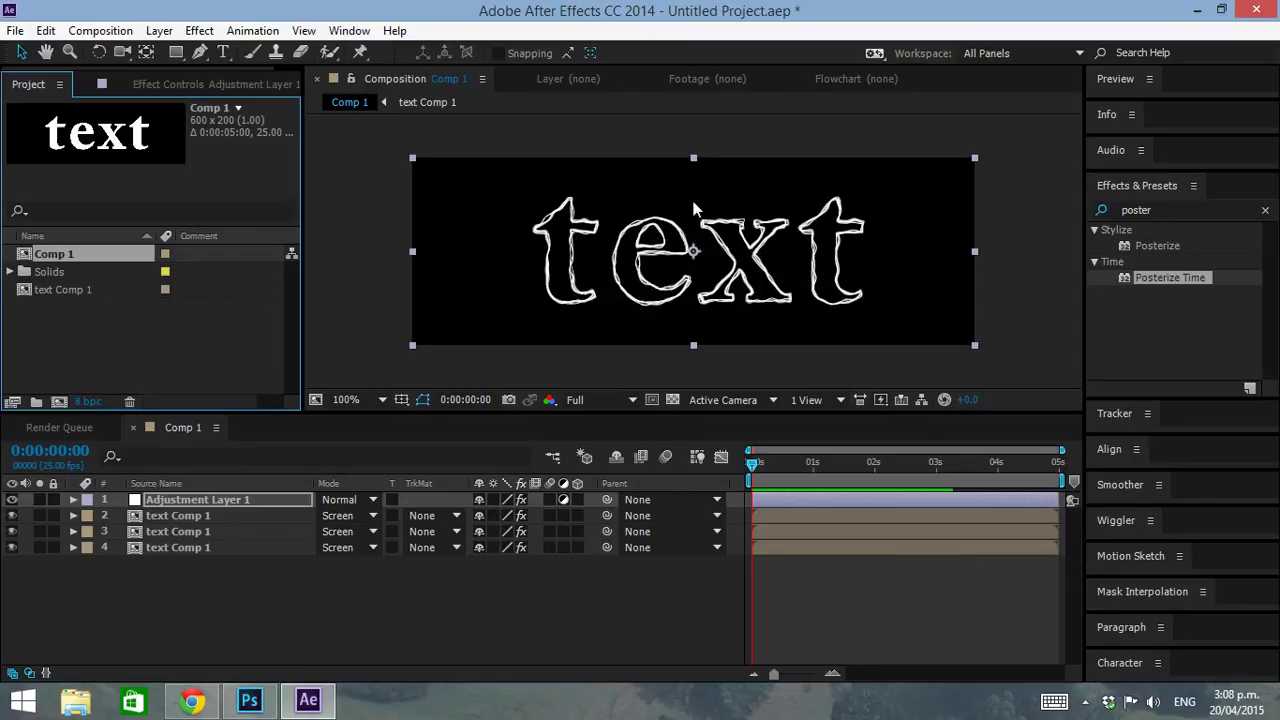
{"action": "double_click", "coordinate": [80, 326]}
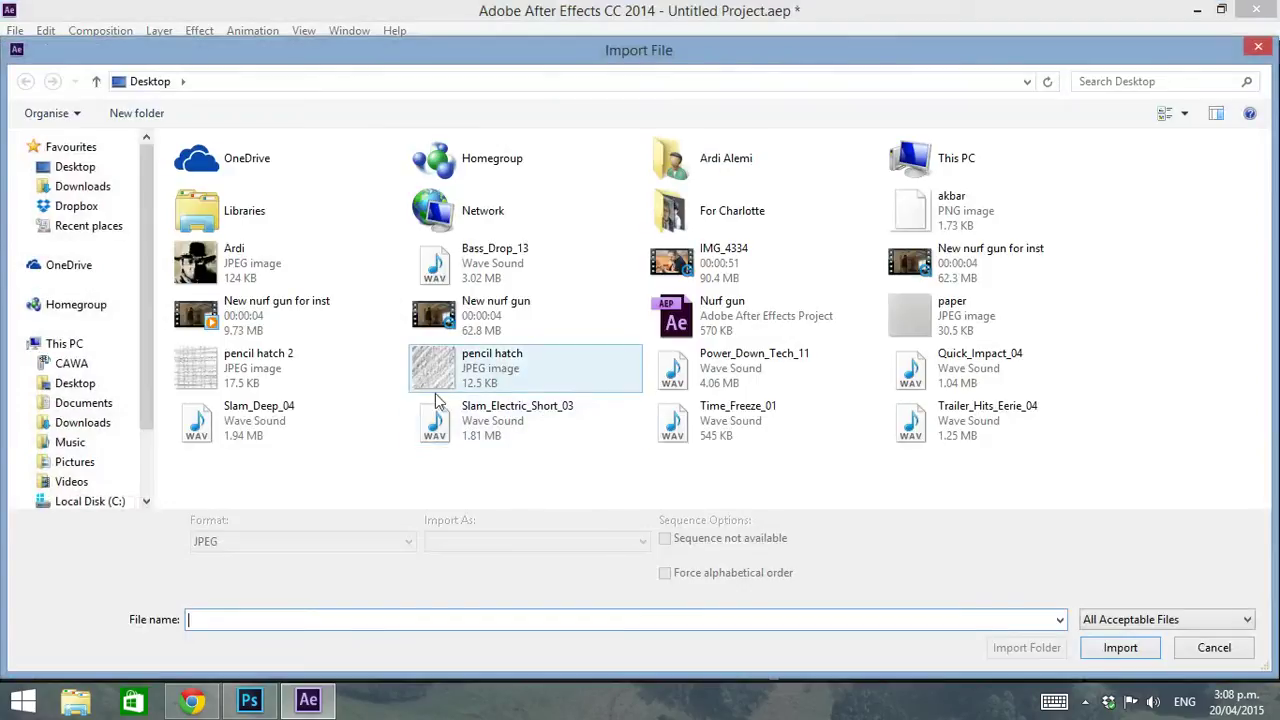
{"action": "double_click", "coordinate": [425, 372]}
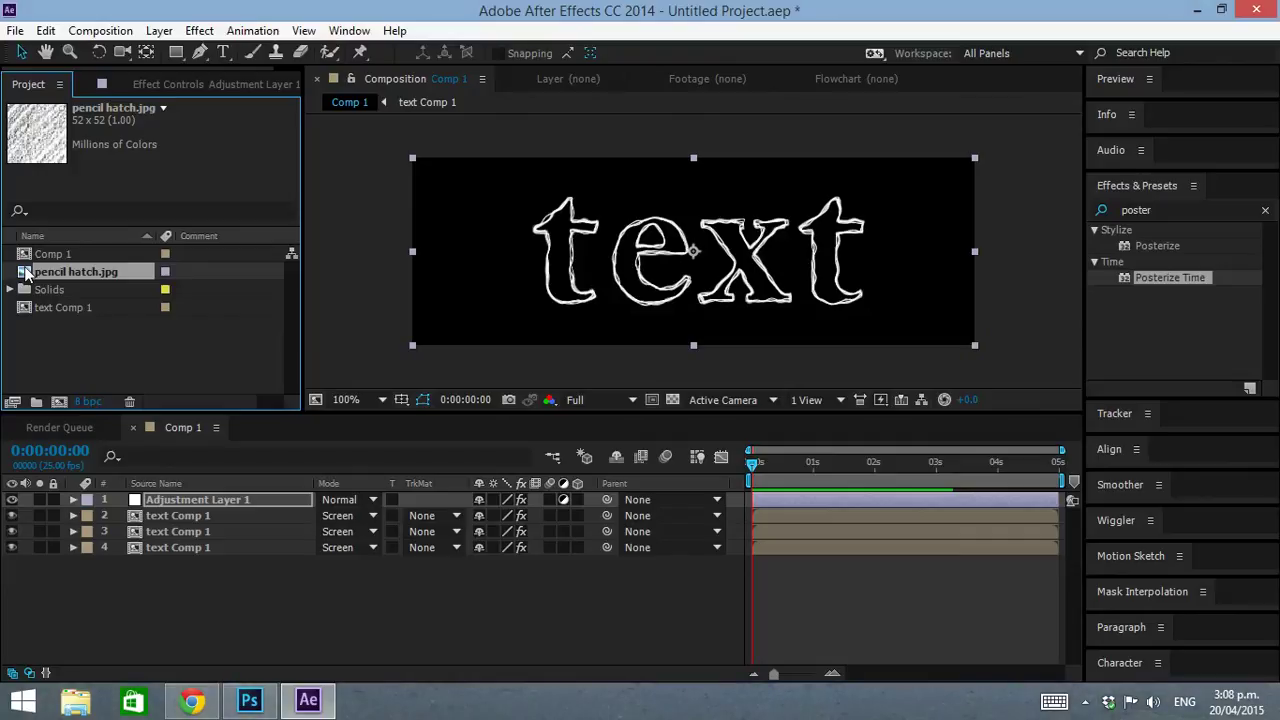
{"action": "mouse_move", "coordinate": [25, 275]}
{"action": "left_mouse_down"}
{"action": "mouse_move", "coordinate": [49, 289]}
{"action": "mouse_move", "coordinate": [125, 598]}
{"action": "mouse_move", "coordinate": [145, 595]}
{"action": "left_mouse_up"}
Step: Apply Motion Tile to the pencil hatch layer with output width 1720
{"action": "left_click", "coordinate": [1184, 210]}
{"action": "type", "text": "motio"}
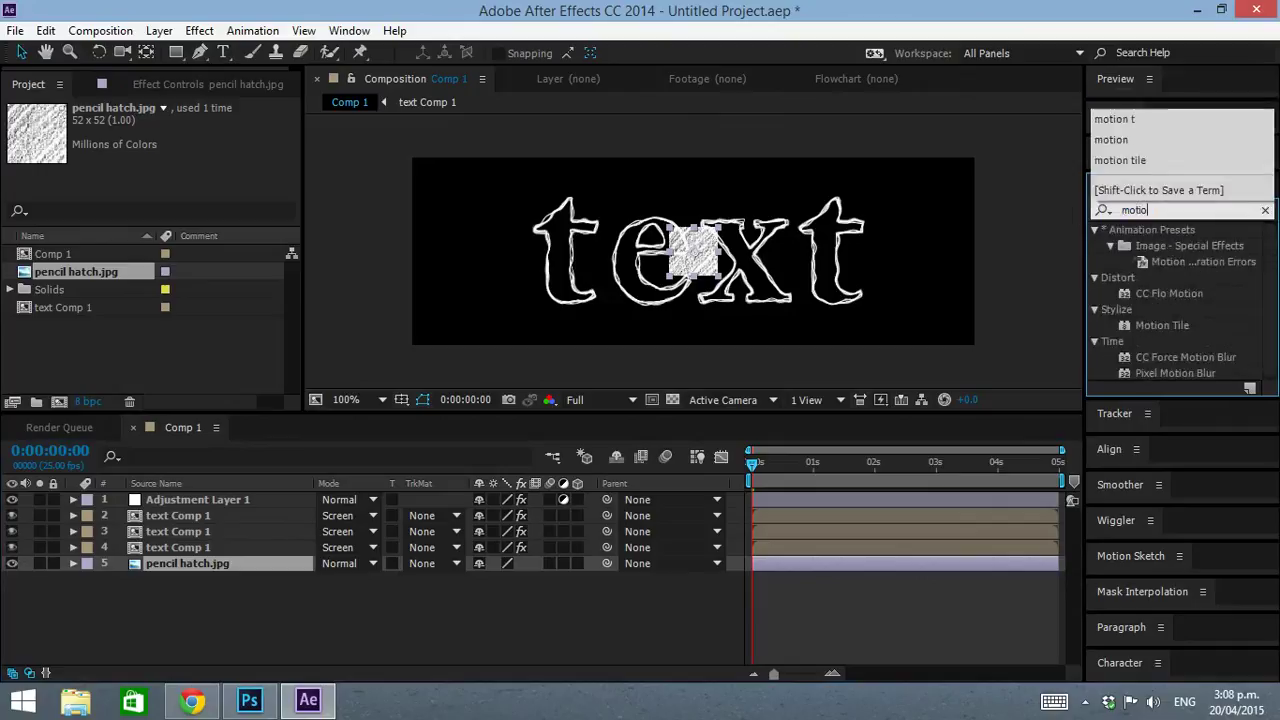
{"action": "type", "text": "n ti"}
{"action": "double_click", "coordinate": [1149, 246]}
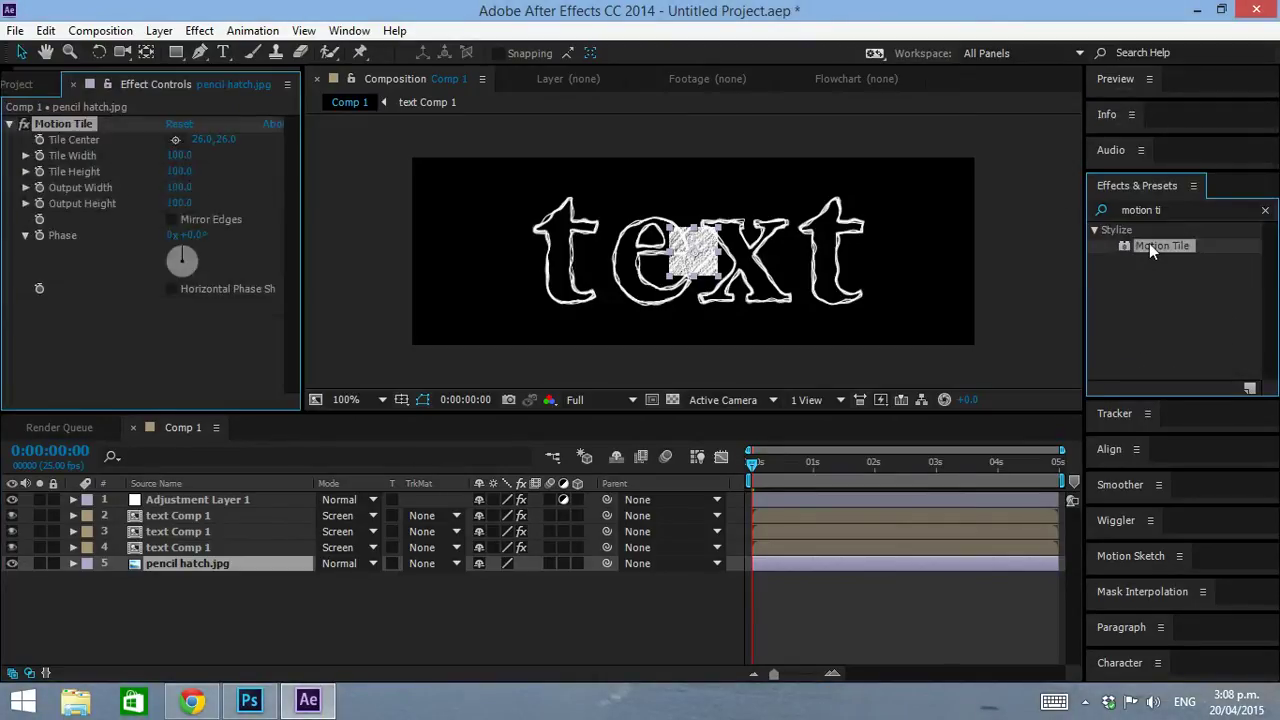
{"action": "left_click_drag", "start_coordinate": [180, 187], "coordinate": [173, 205]}
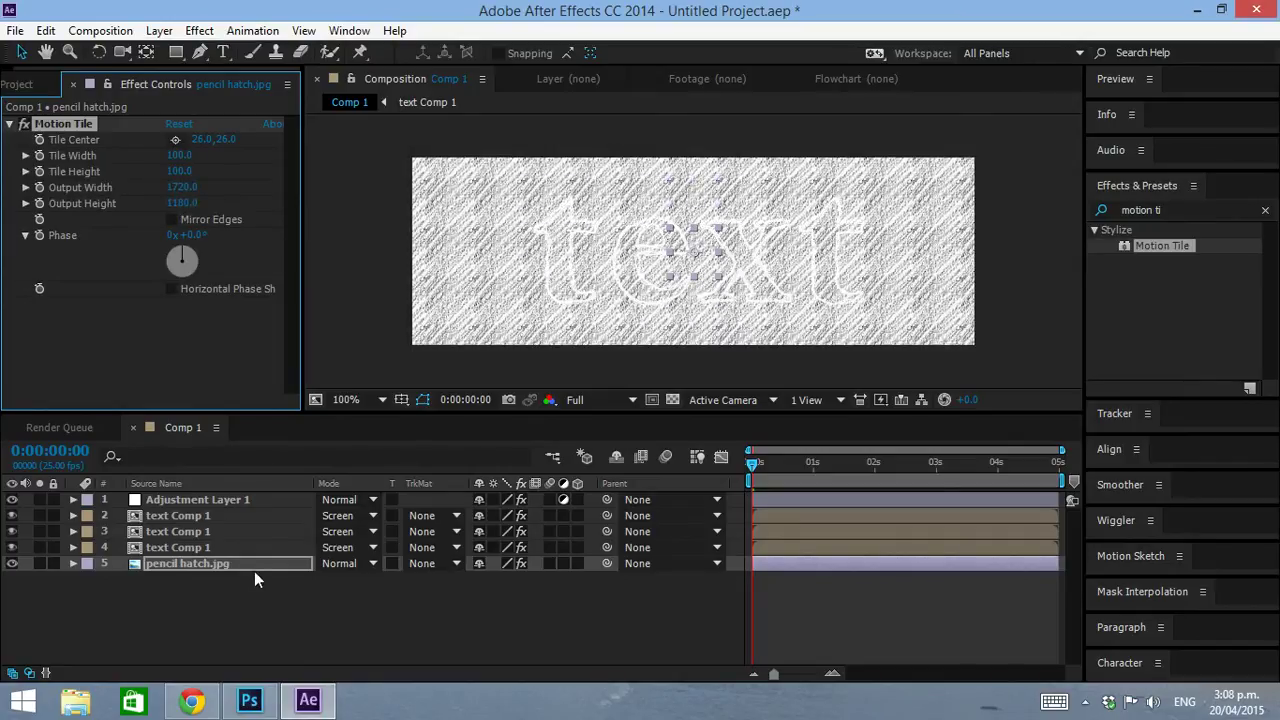
Step: Duplicate text Comp 1 and set the pencil hatch layer's track matte to Alpha Matte
{"action": "left_click", "coordinate": [190, 549]}
{"action": "key", "text": "ctrl+d"}
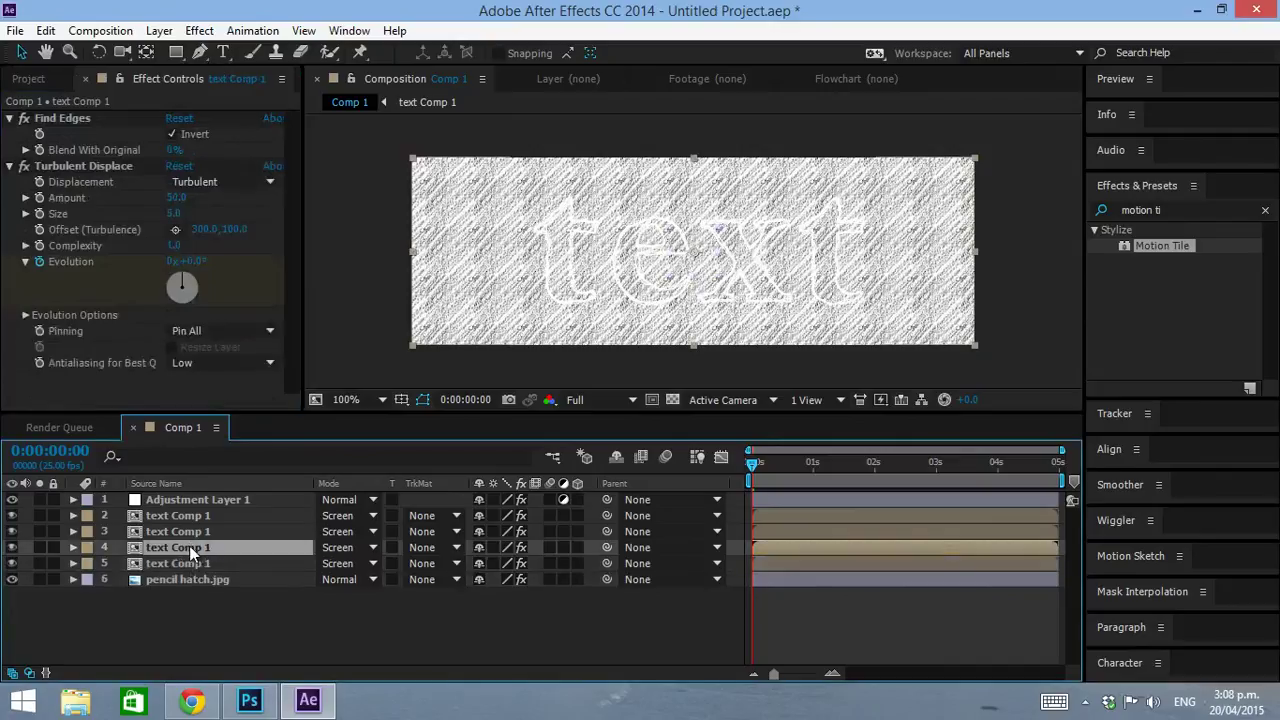
{"action": "left_click", "coordinate": [445, 578]}
{"action": "left_click", "coordinate": [490, 498]}
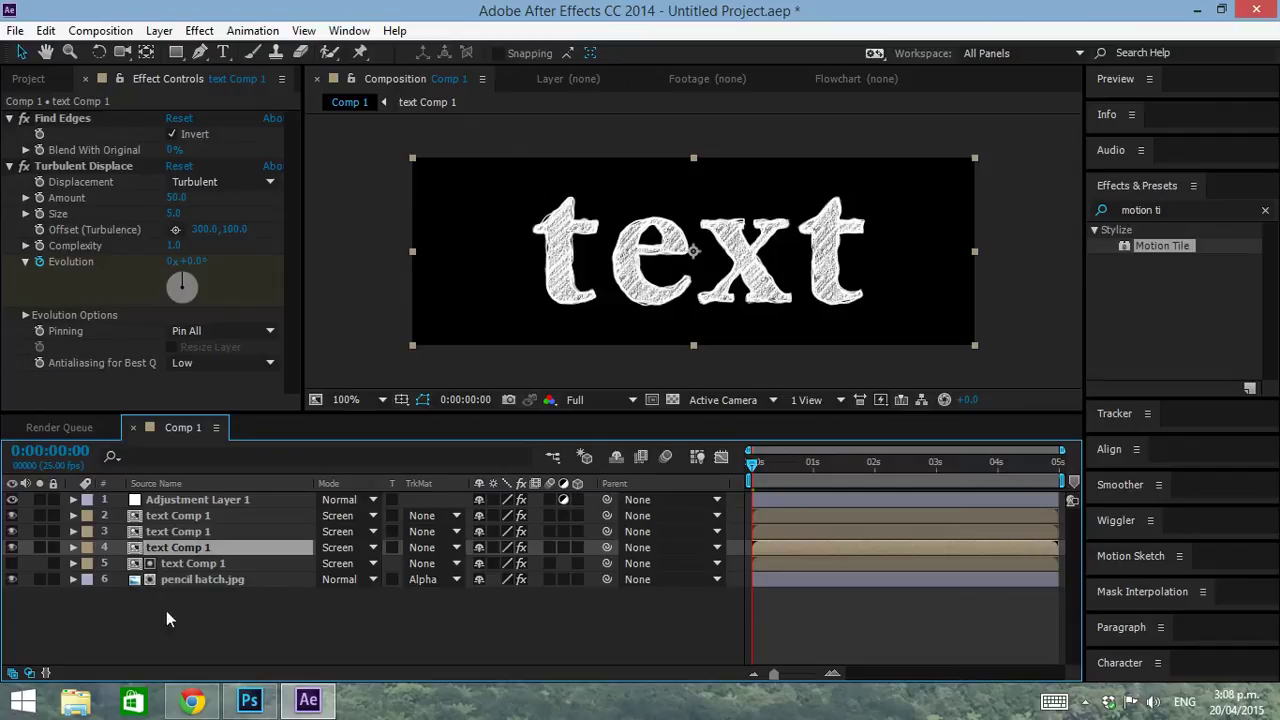
{"action": "left_click", "coordinate": [90, 592]}
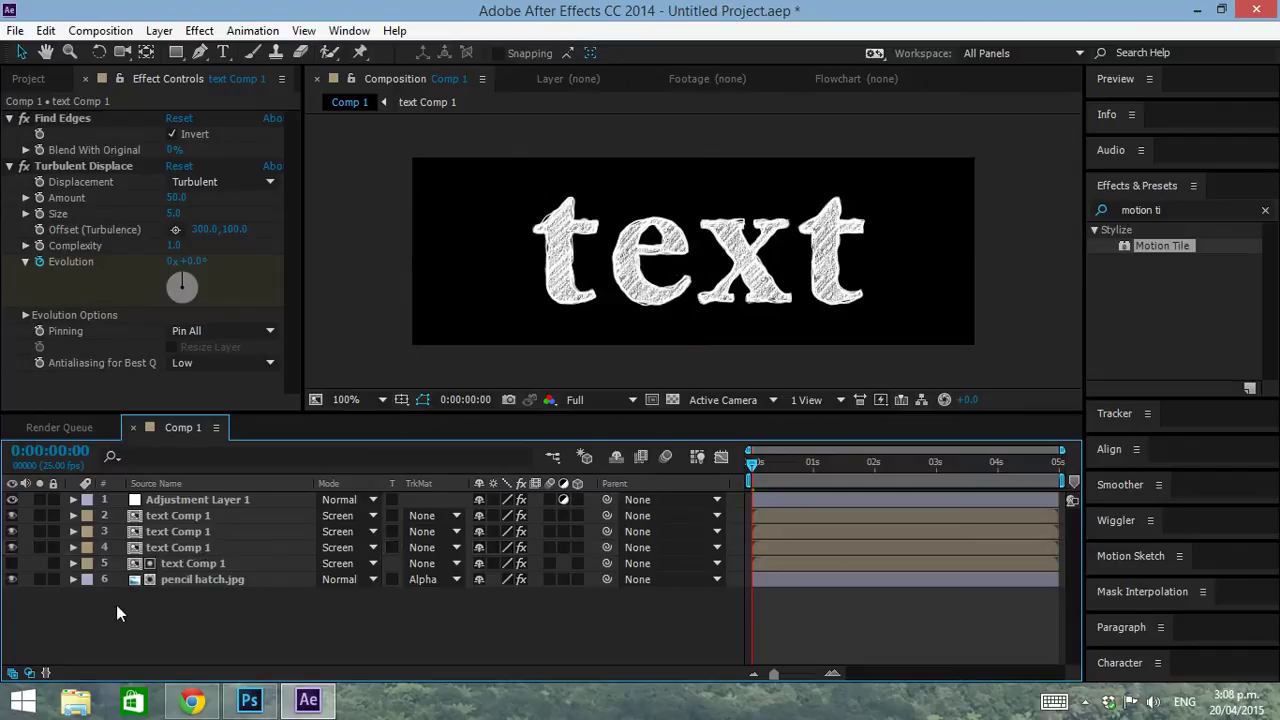
{"action": "left_click", "coordinate": [72, 580]}
Step: Add a wiggle(10,50) expression to the pencil hatch layer's Rotation and scrub to check it
{"action": "left_click", "coordinate": [181, 584]}
{"action": "key", "text": "r"}
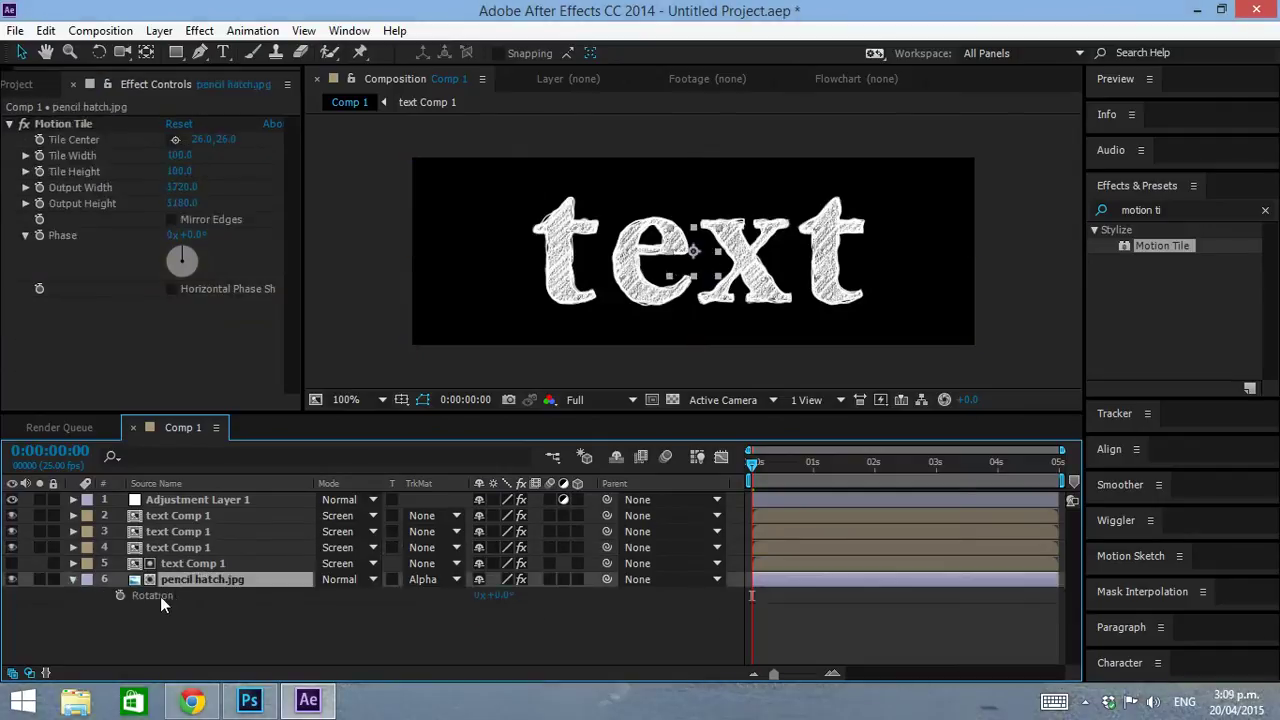
{"action": "left_click", "coordinate": [120, 595], "text": "alt"}
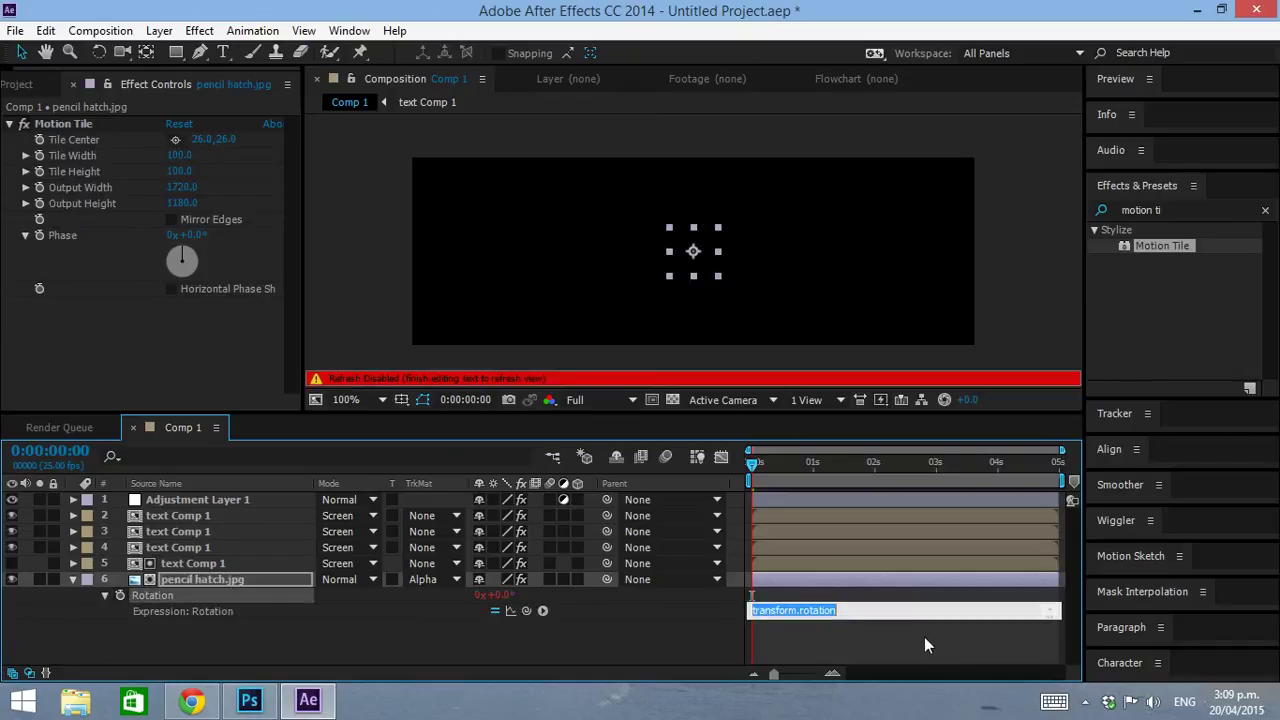
{"action": "type", "text": "wig"}
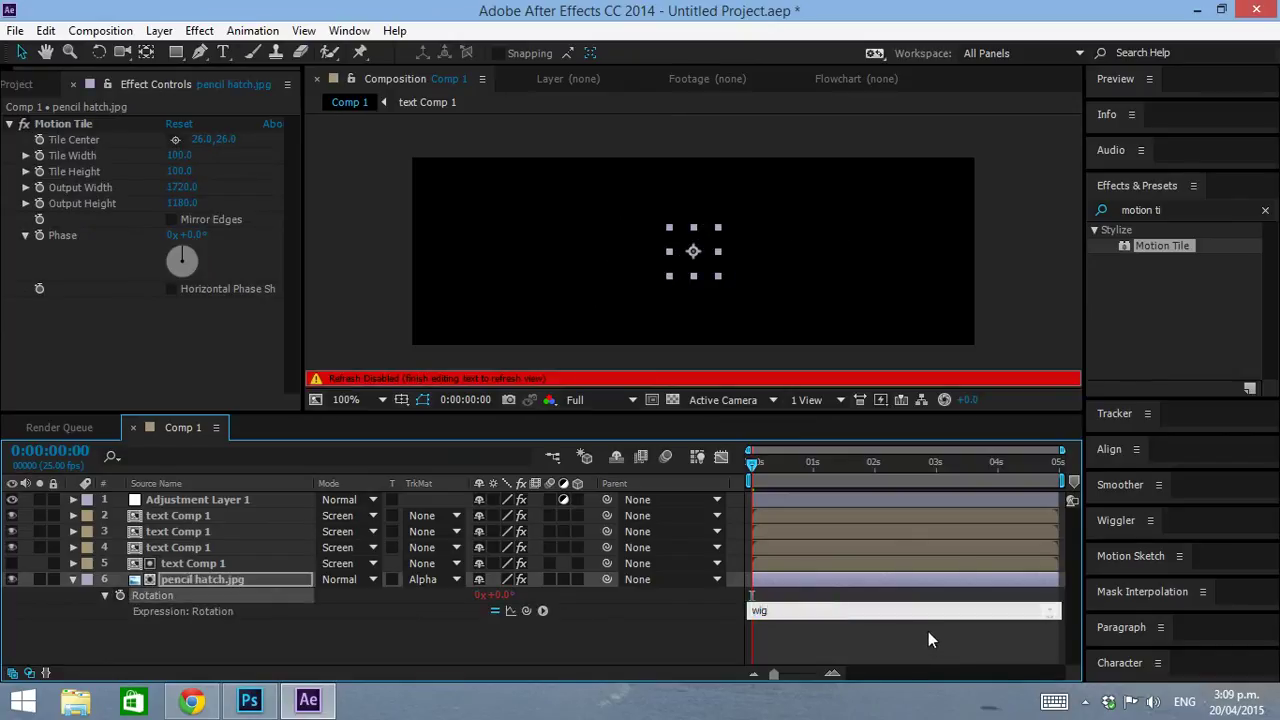
{"action": "type", "text": "lle("}
{"action": "key", "text": "BackSpace"}
{"action": "key", "text": "BackSpace"}
{"action": "key", "text": "BackSpace"}
{"action": "key", "text": "BackSpace"}
{"action": "type", "text": "gle("}
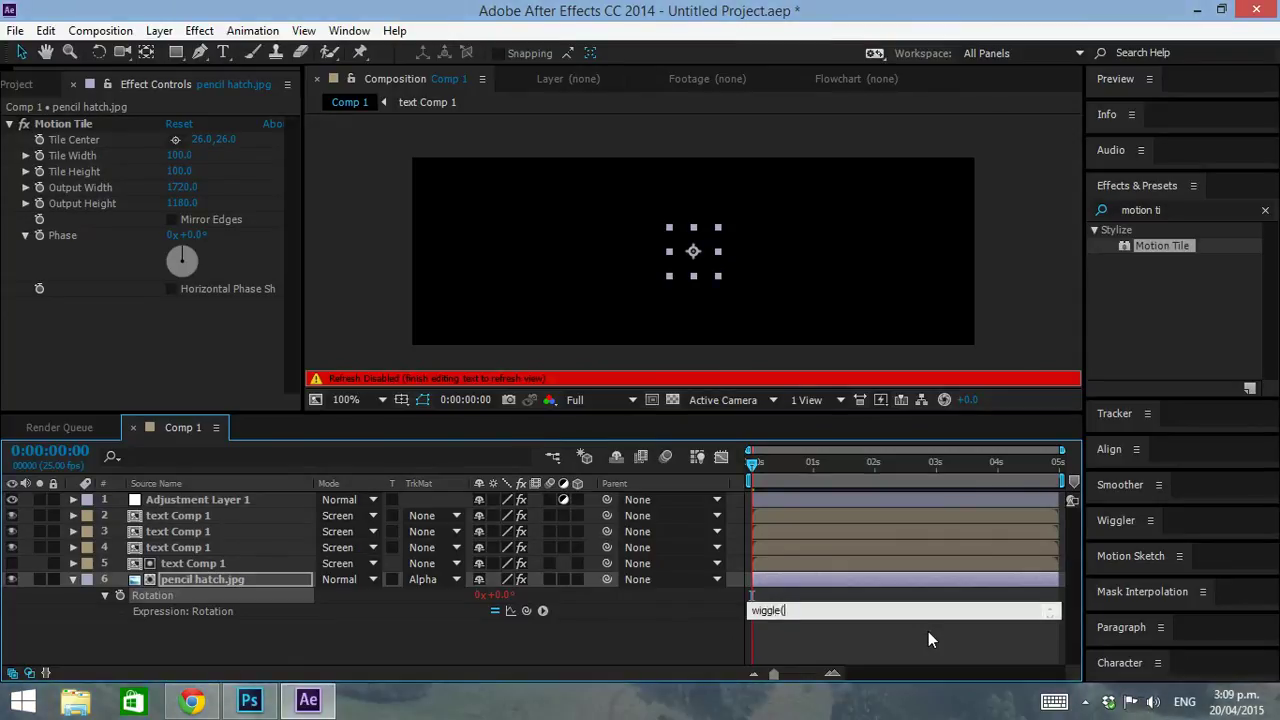
{"action": "type", "text": "10,50)"}
{"action": "left_click", "coordinate": [785, 458]}
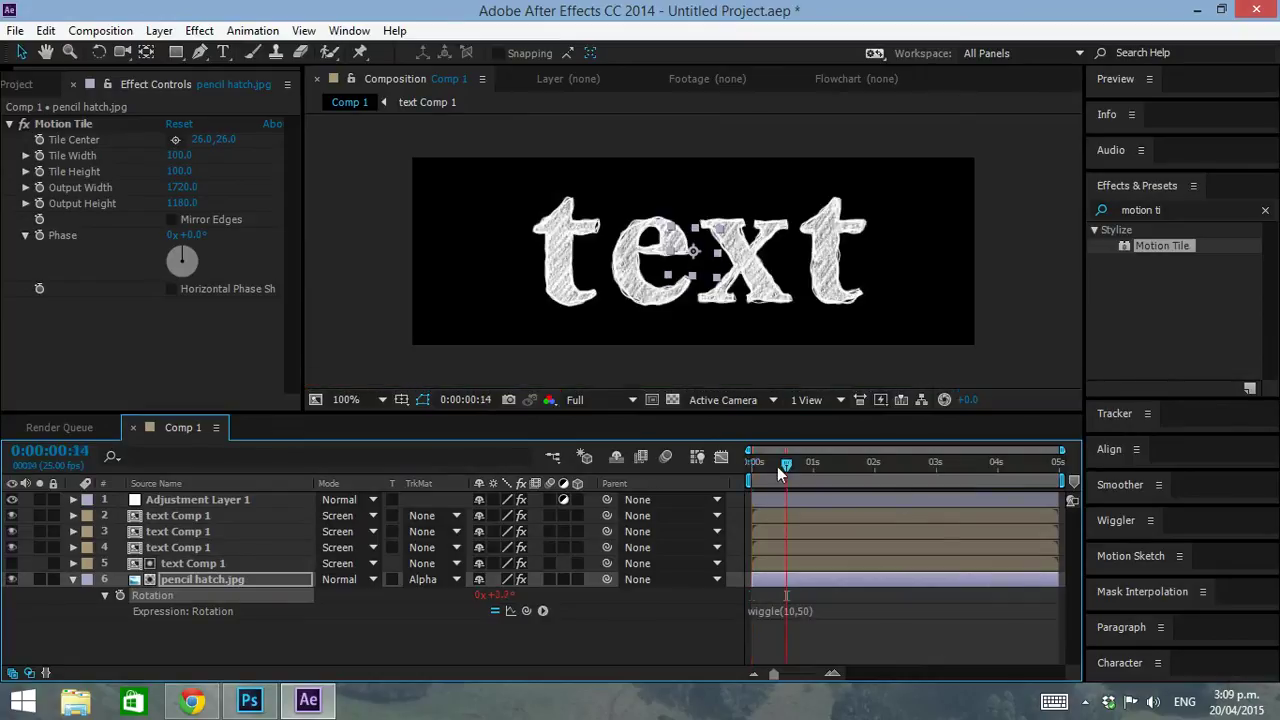
{"action": "left_click", "coordinate": [840, 465]}
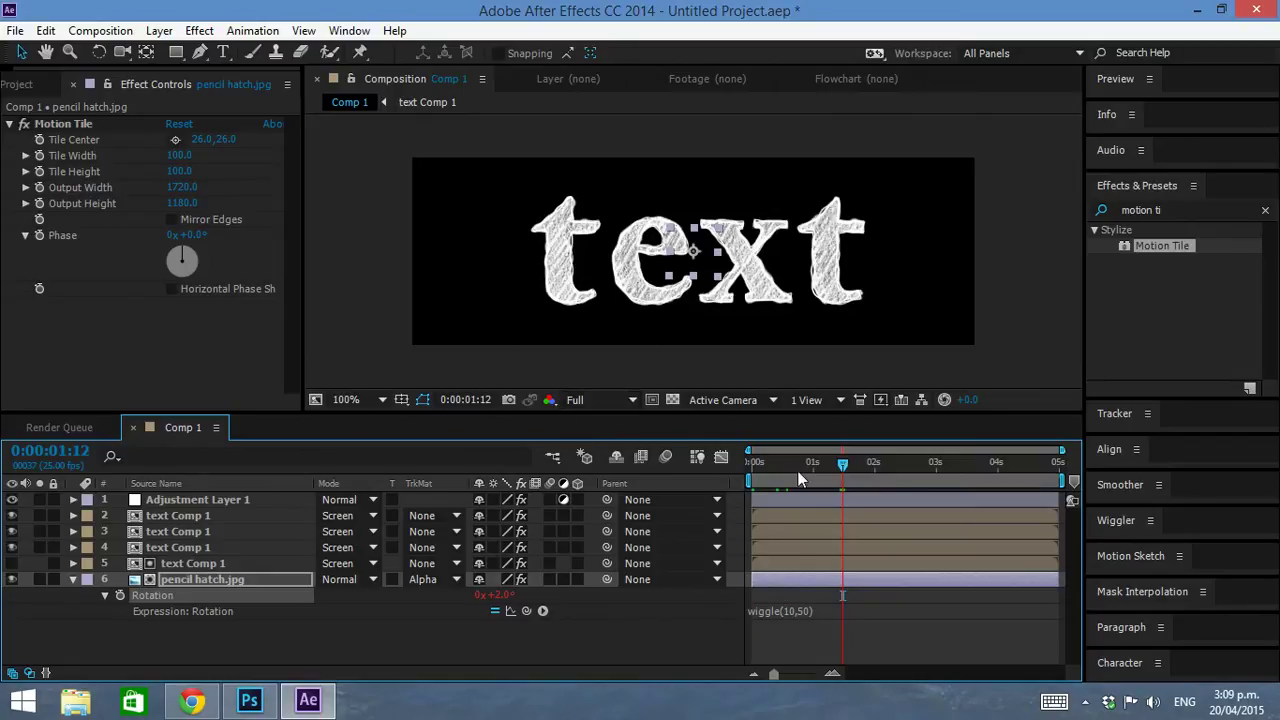
{"action": "left_click_drag", "start_coordinate": [761, 462], "coordinate": [750, 462]}
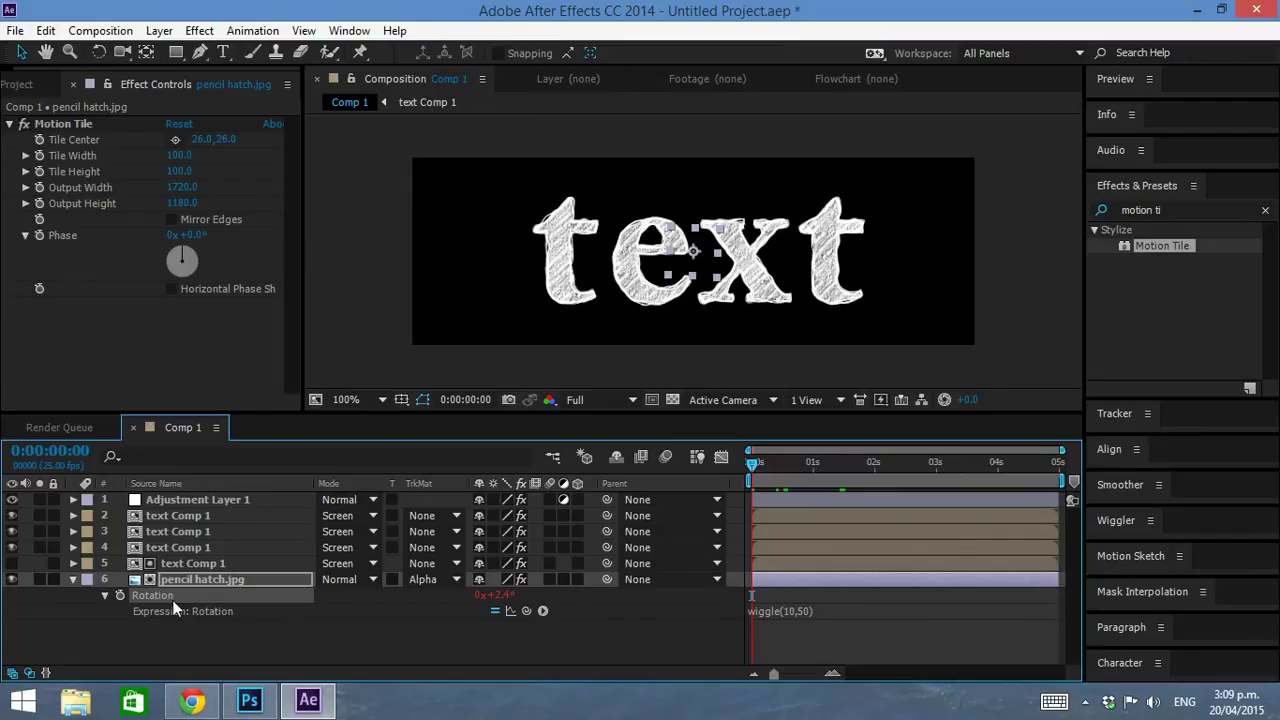
Step: Inside text Comp 1, apply the Boiling text preset to the text layer
{"action": "double_click", "coordinate": [165, 545]}
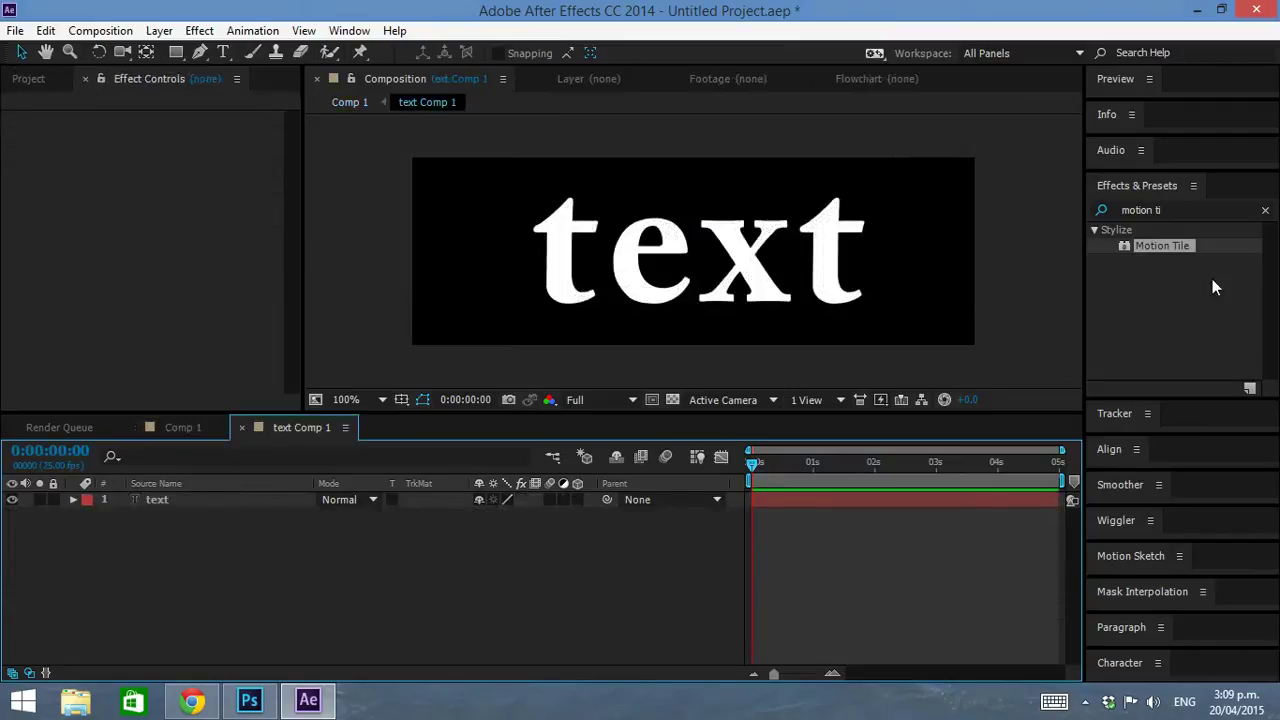
{"action": "left_click", "coordinate": [1190, 210]}
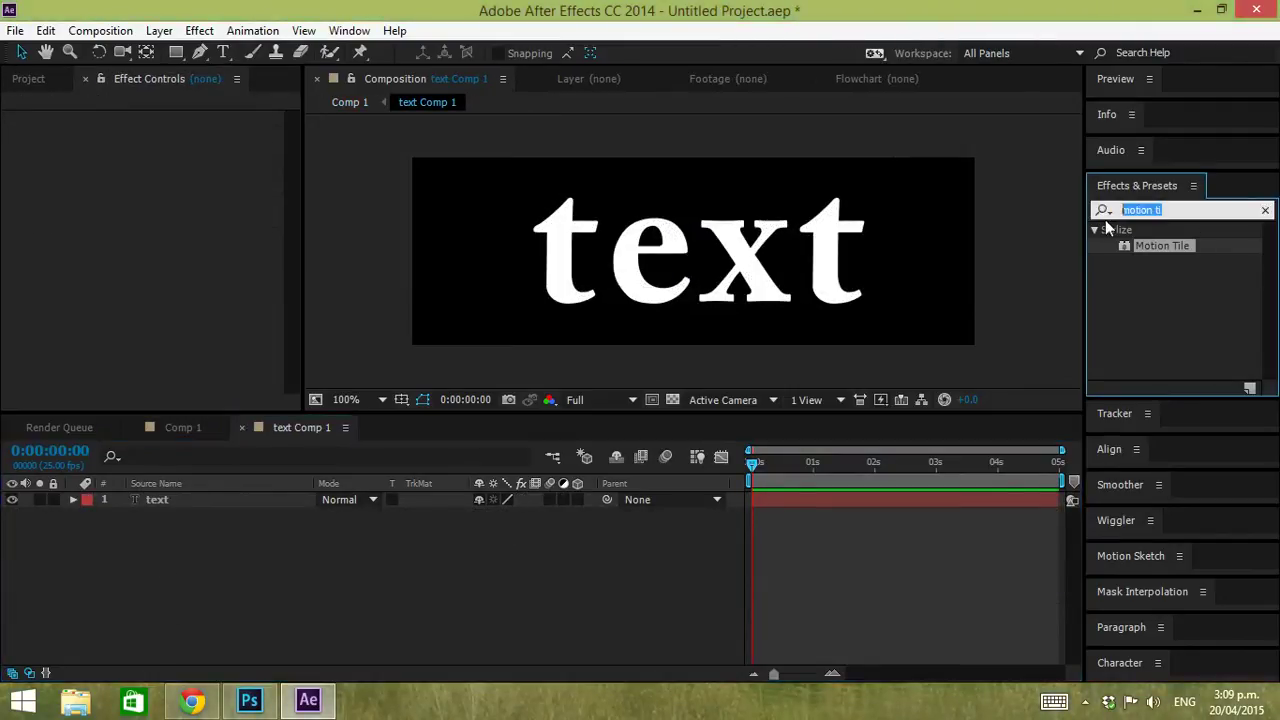
{"action": "type", "text": "boil"}
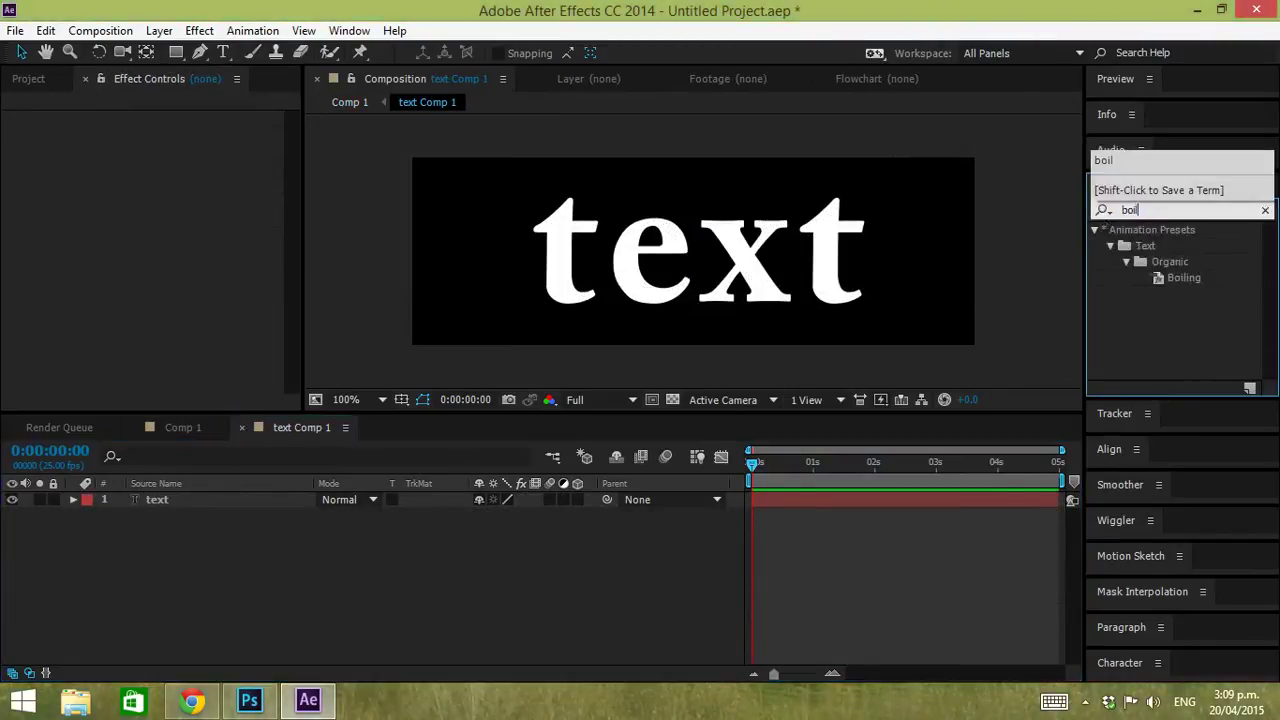
{"action": "double_click", "coordinate": [1183, 277]}
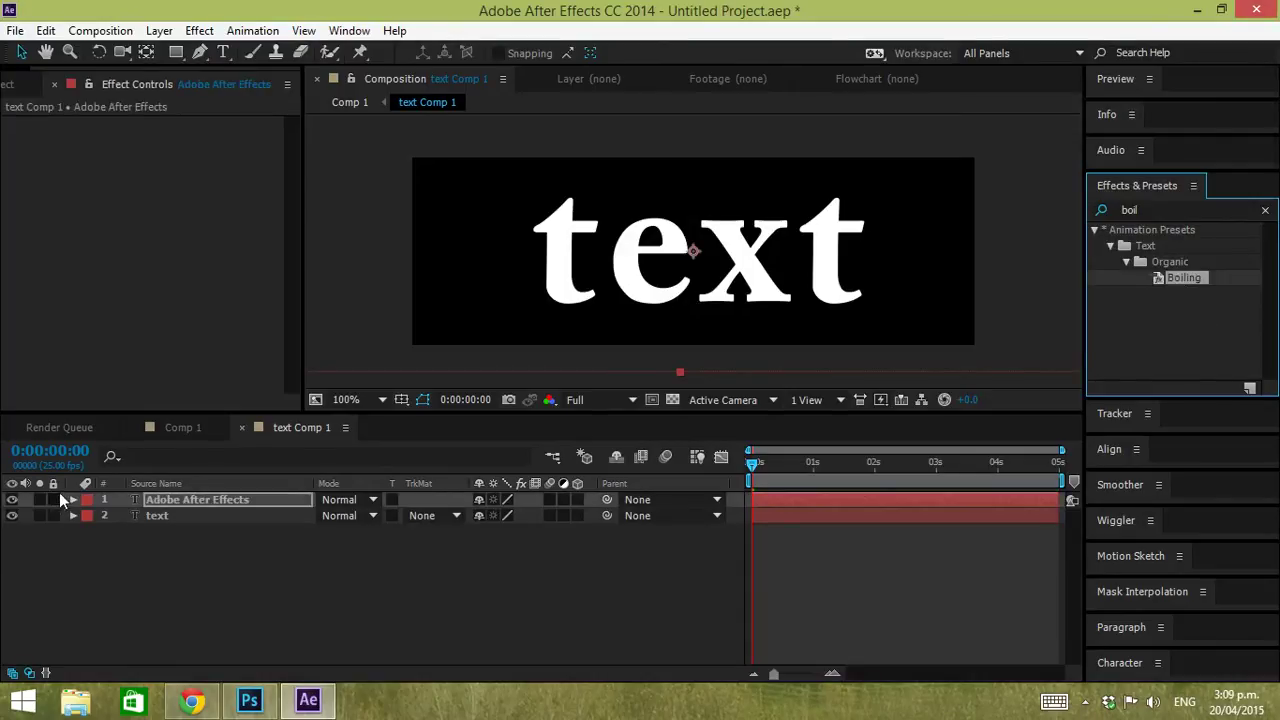
{"action": "key", "text": "Delete"}
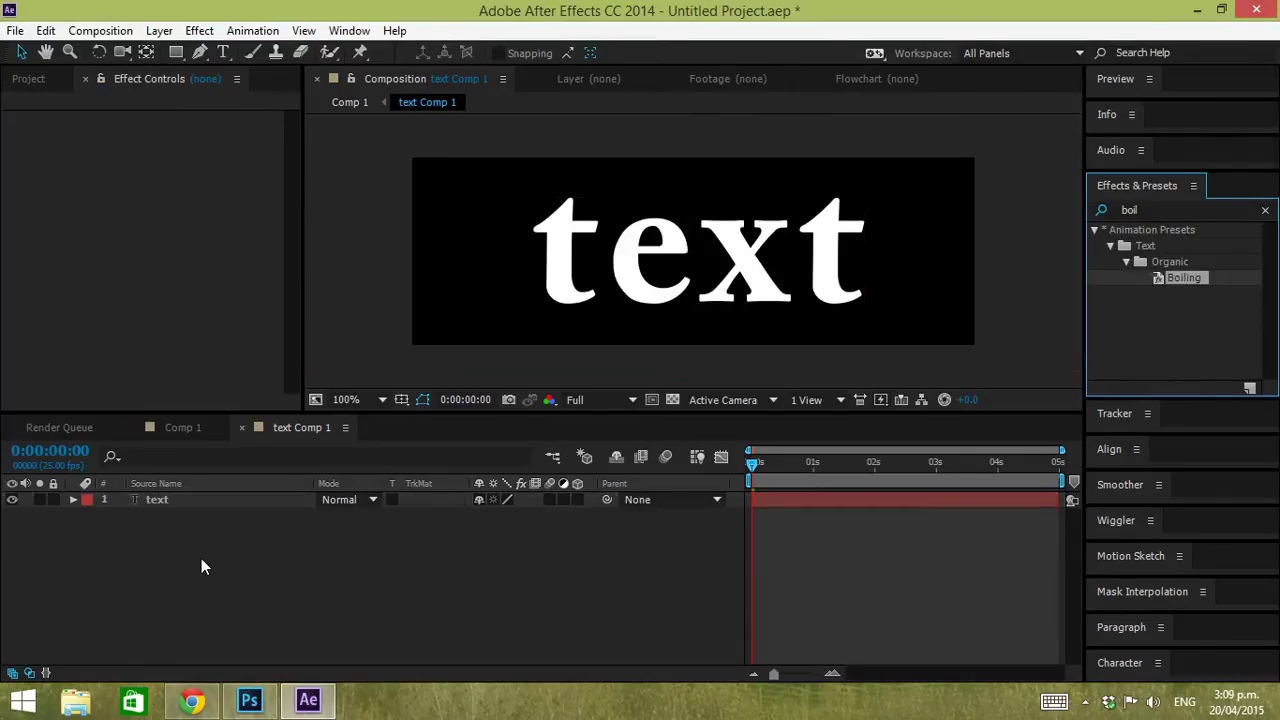
{"action": "left_click", "coordinate": [144, 500]}
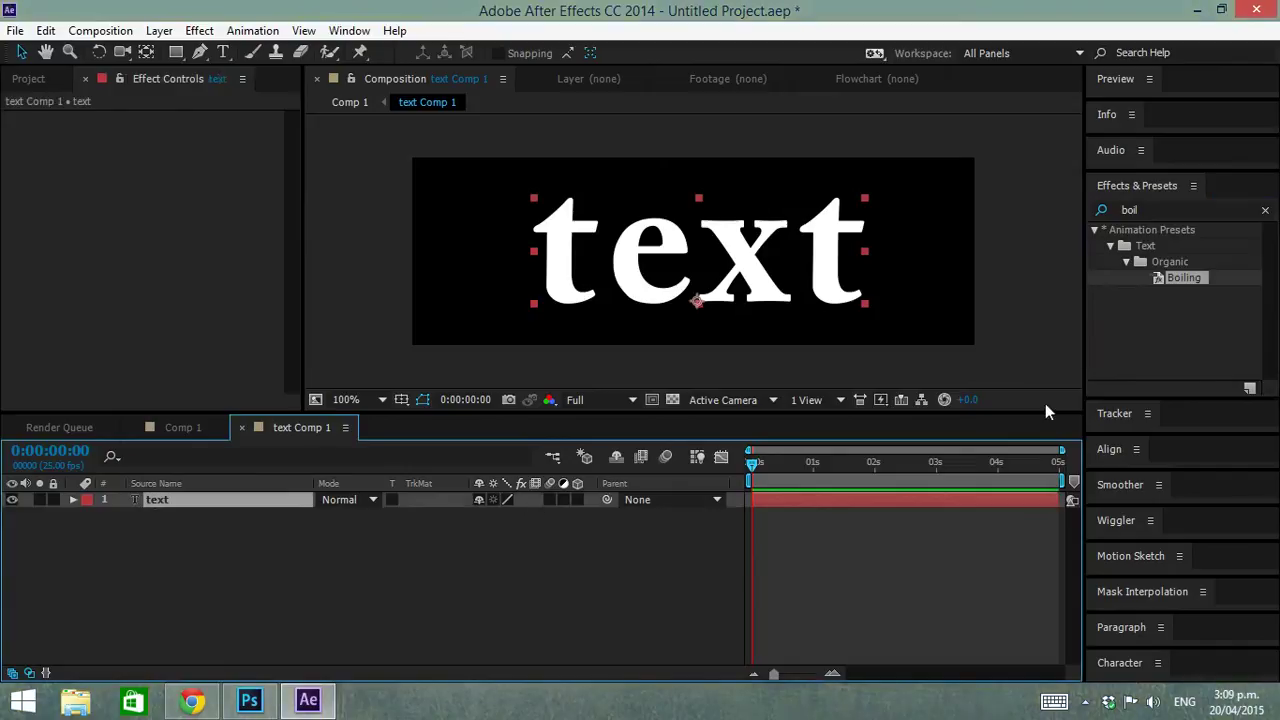
{"action": "double_click", "coordinate": [1150, 279]}
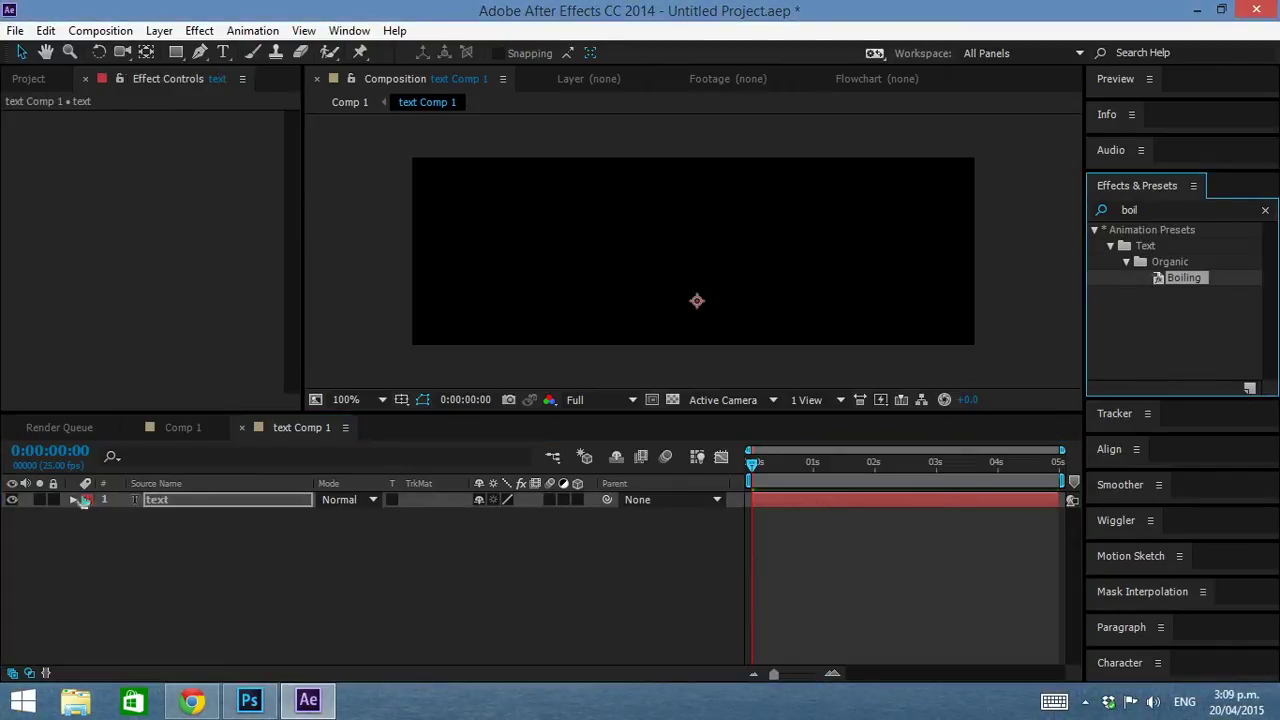
Step: Delete all Boiling animators except Wiggle Pos/Rot, including Bubble Rise, Wiggle Tracking and Bubble Pop
{"action": "left_click", "coordinate": [73, 500]}
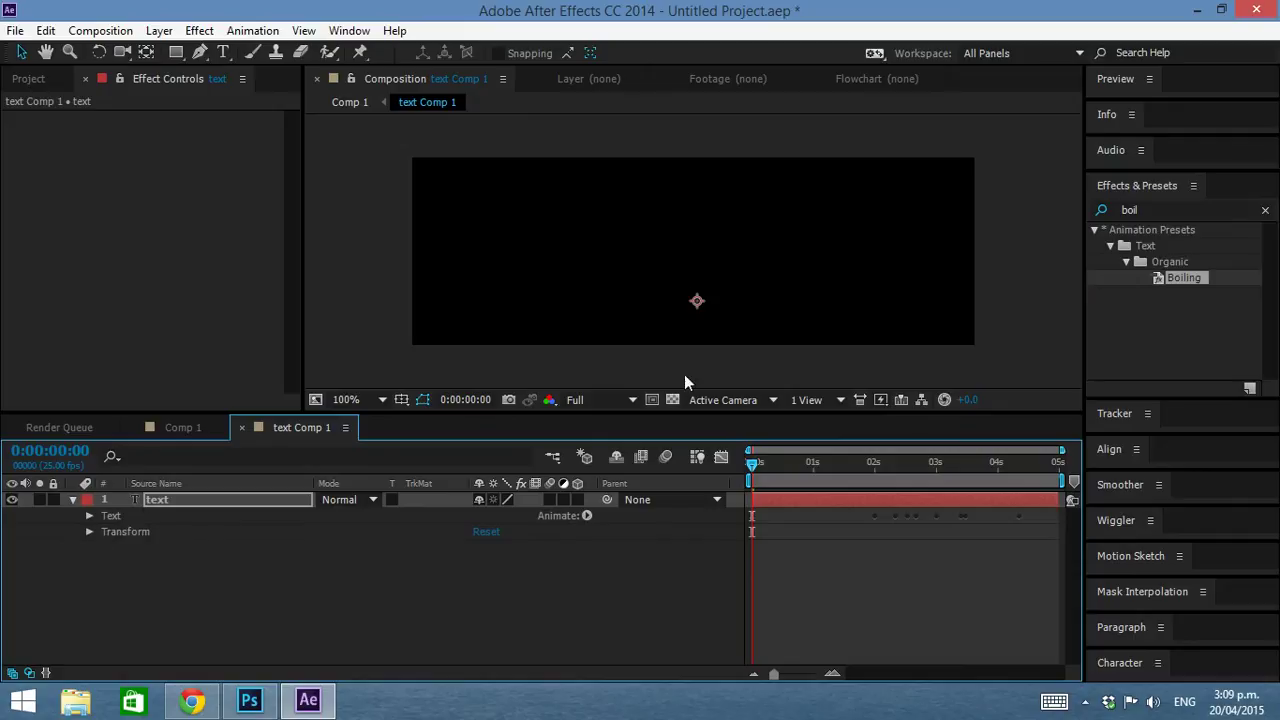
{"action": "key", "text": "comma"}
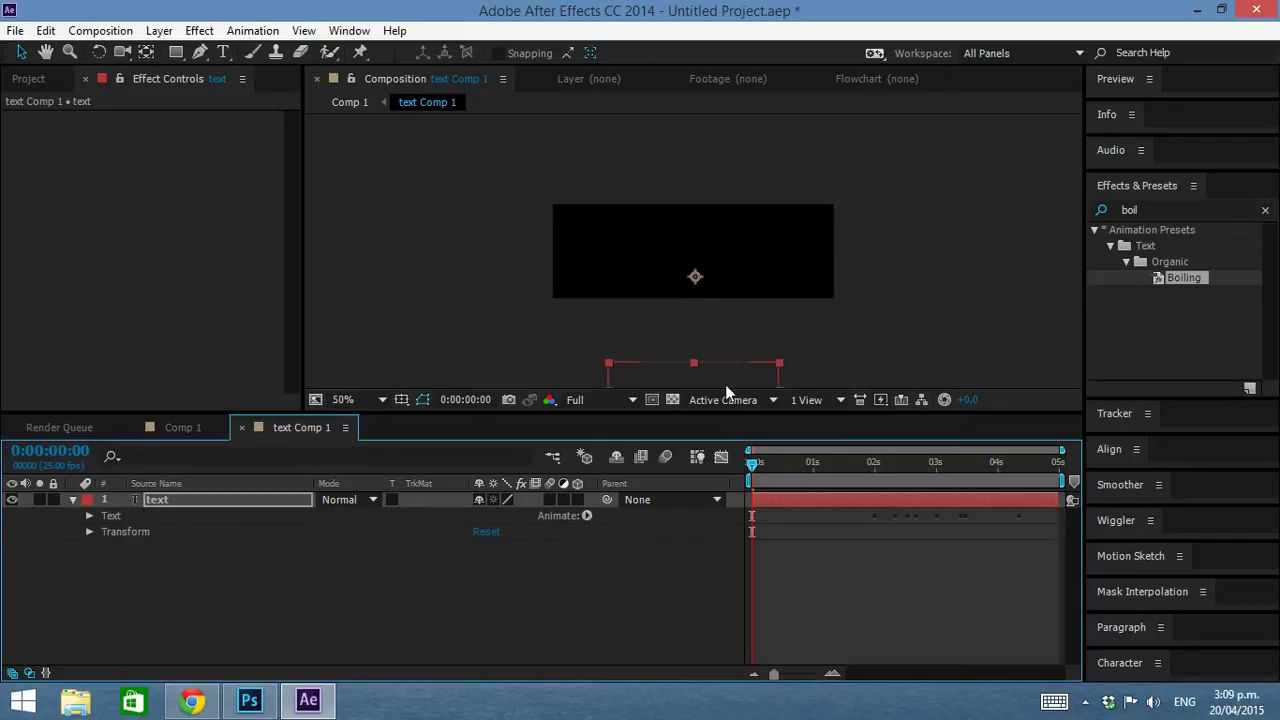
{"action": "left_click", "coordinate": [88, 515]}
{"action": "scroll", "coordinate": [207, 514], "scroll_direction": "down", "scroll_amount": 1}
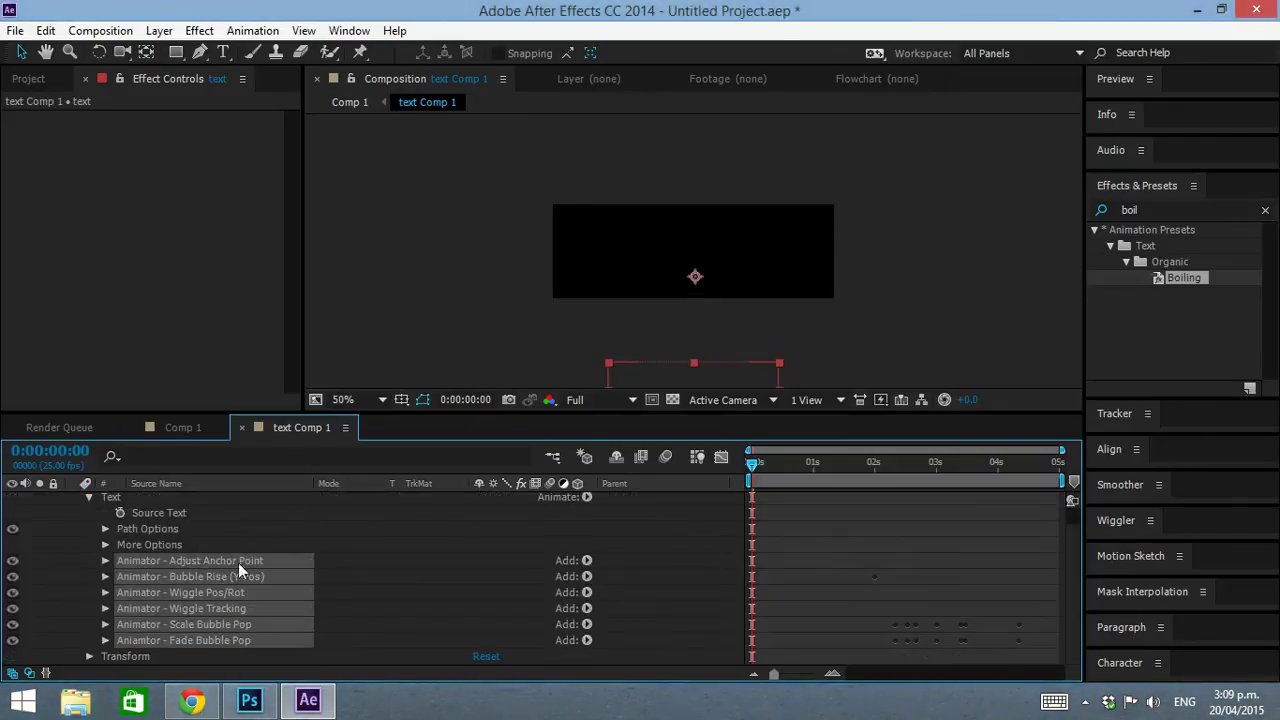
{"action": "left_click", "coordinate": [147, 528]}
{"action": "left_click", "coordinate": [214, 561]}
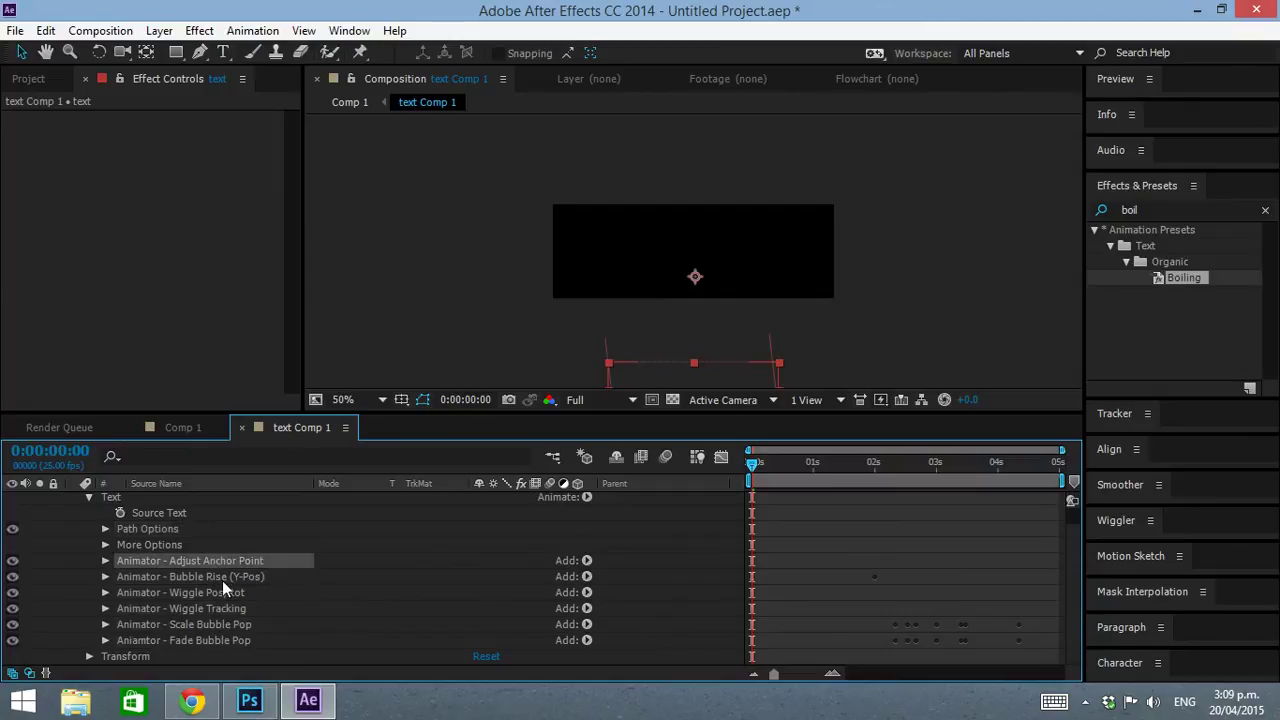
{"action": "left_click", "coordinate": [226, 579], "text": "shift"}
{"action": "key", "text": "Delete"}
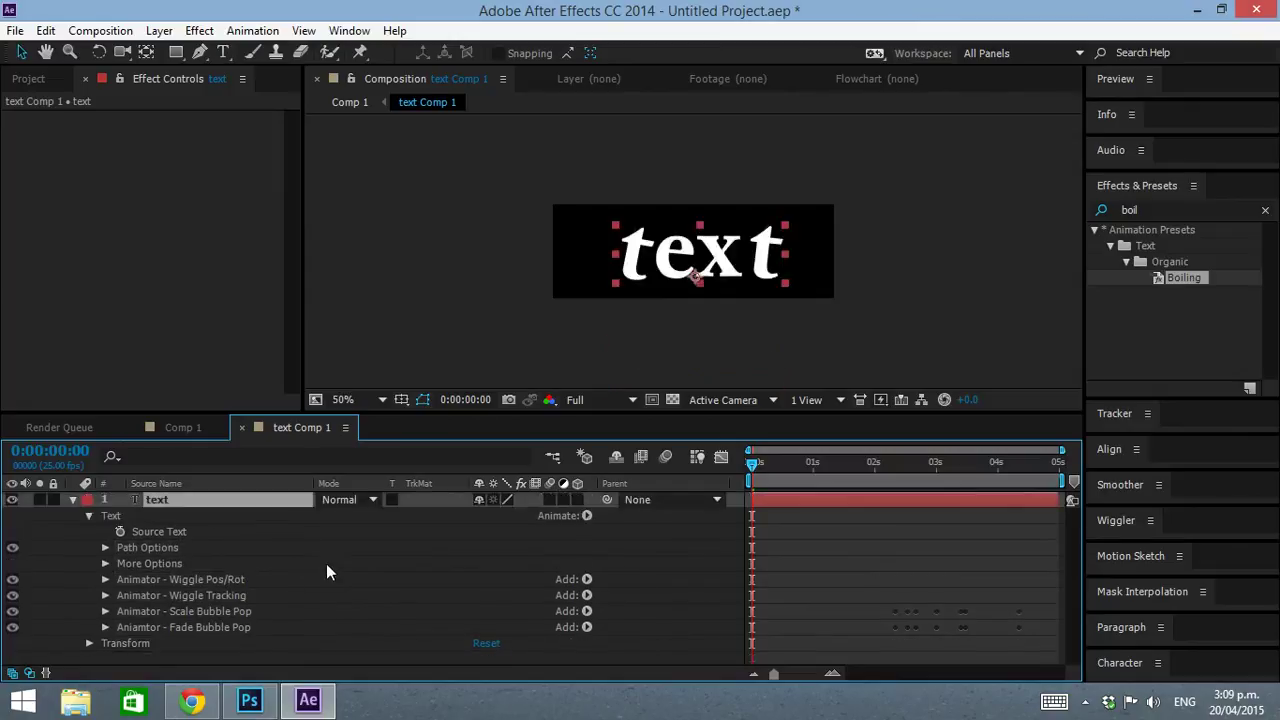
{"action": "left_click", "coordinate": [223, 595]}
{"action": "key", "text": "Delete"}
{"action": "left_click", "coordinate": [235, 598]}
{"action": "key", "text": "Delete"}
{"action": "left_click", "coordinate": [233, 596]}
{"action": "key", "text": "Delete"}
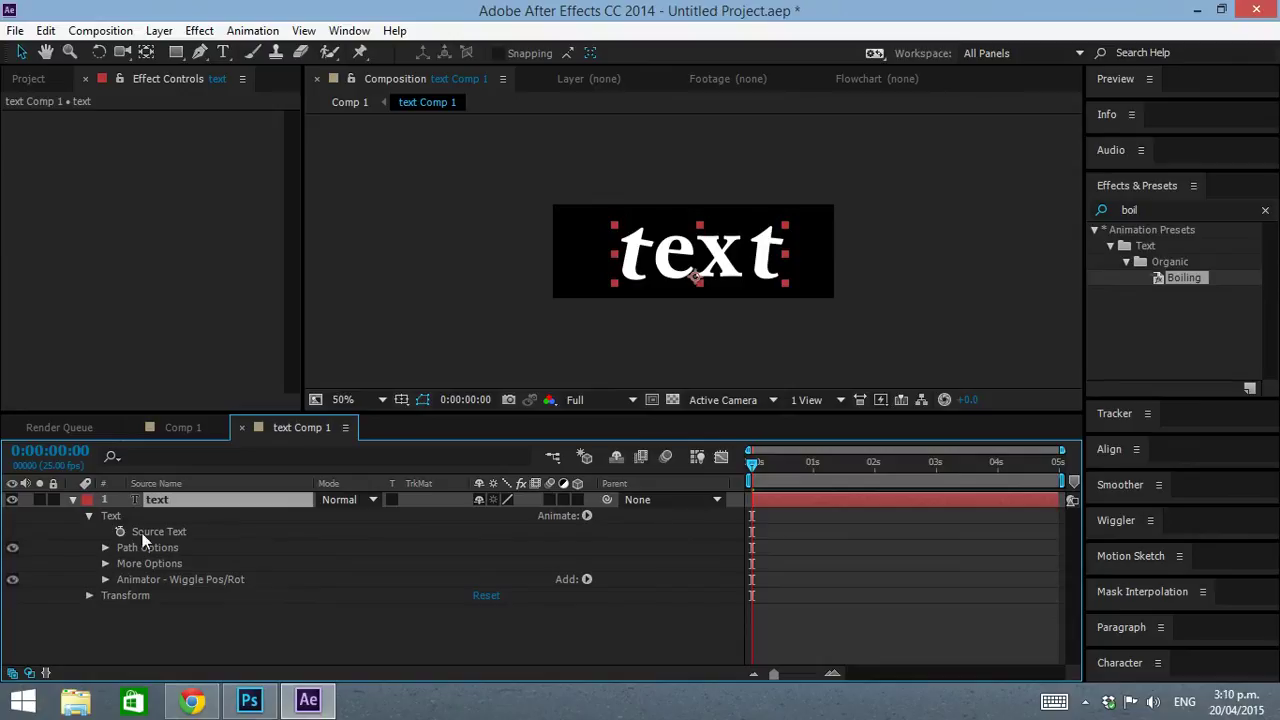
Step: Set the Wiggle Pos/Rot position to 3,3 and rotation to 3°, then return to Comp 1
{"action": "left_click", "coordinate": [105, 579]}
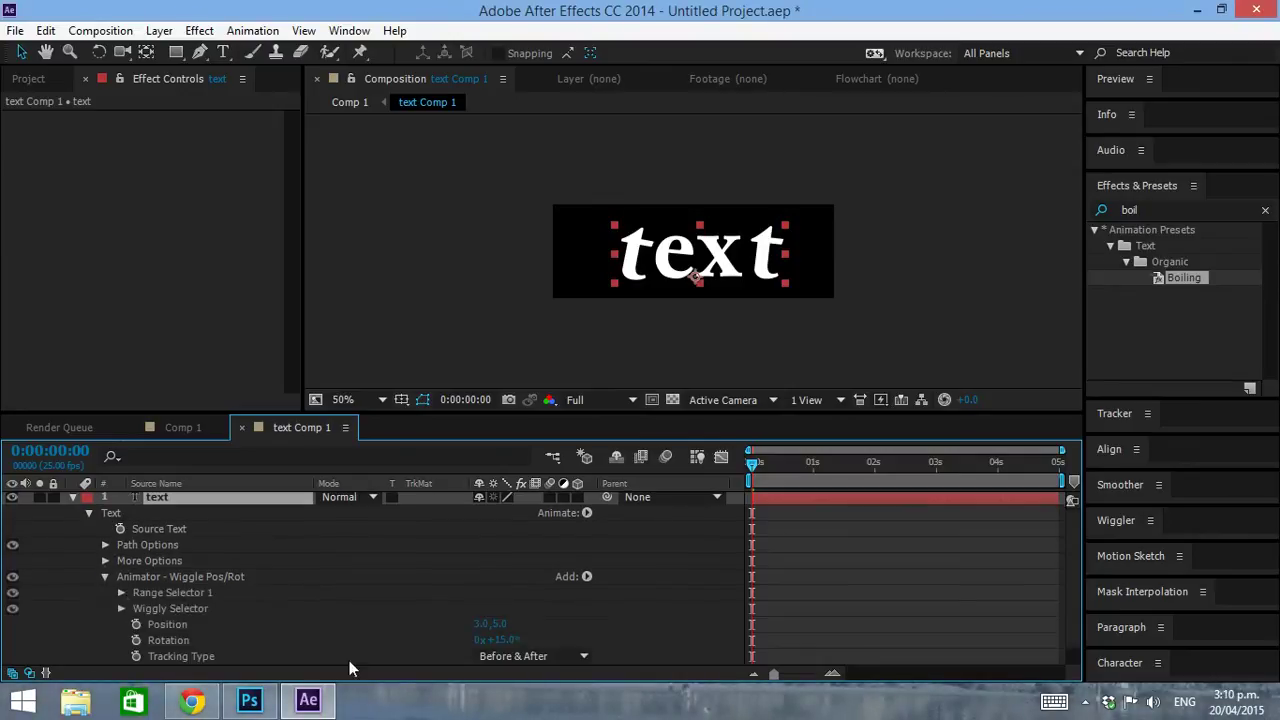
{"action": "left_click", "coordinate": [497, 624]}
{"action": "key", "text": "Tab"}
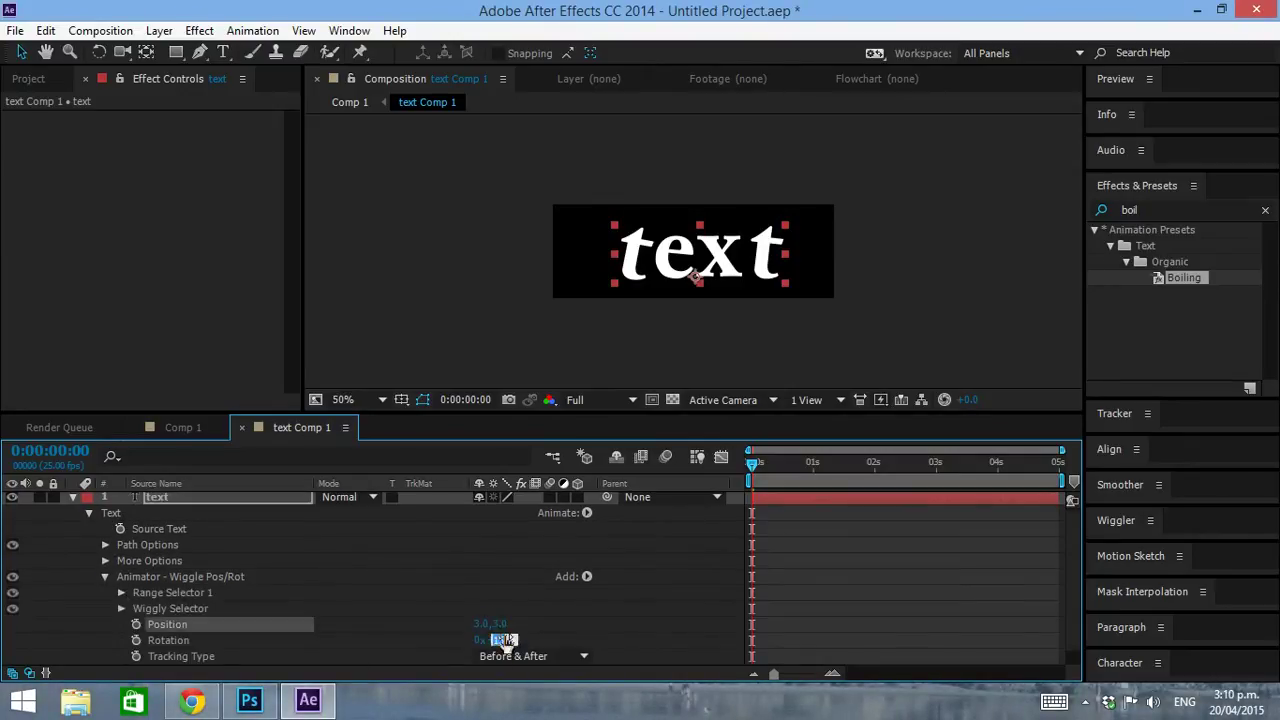
{"action": "type", "text": "3"}
{"action": "left_click", "coordinate": [876, 579]}
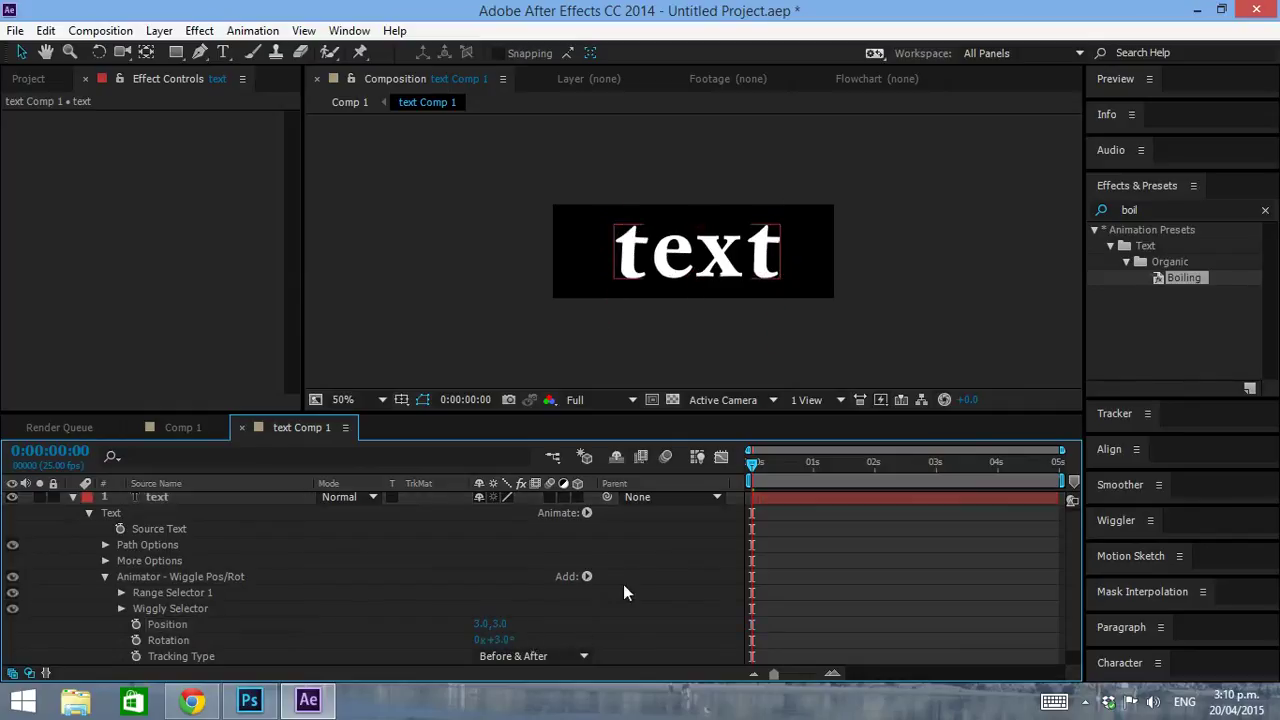
{"action": "left_click_drag", "start_coordinate": [817, 469], "coordinate": [1027, 466]}
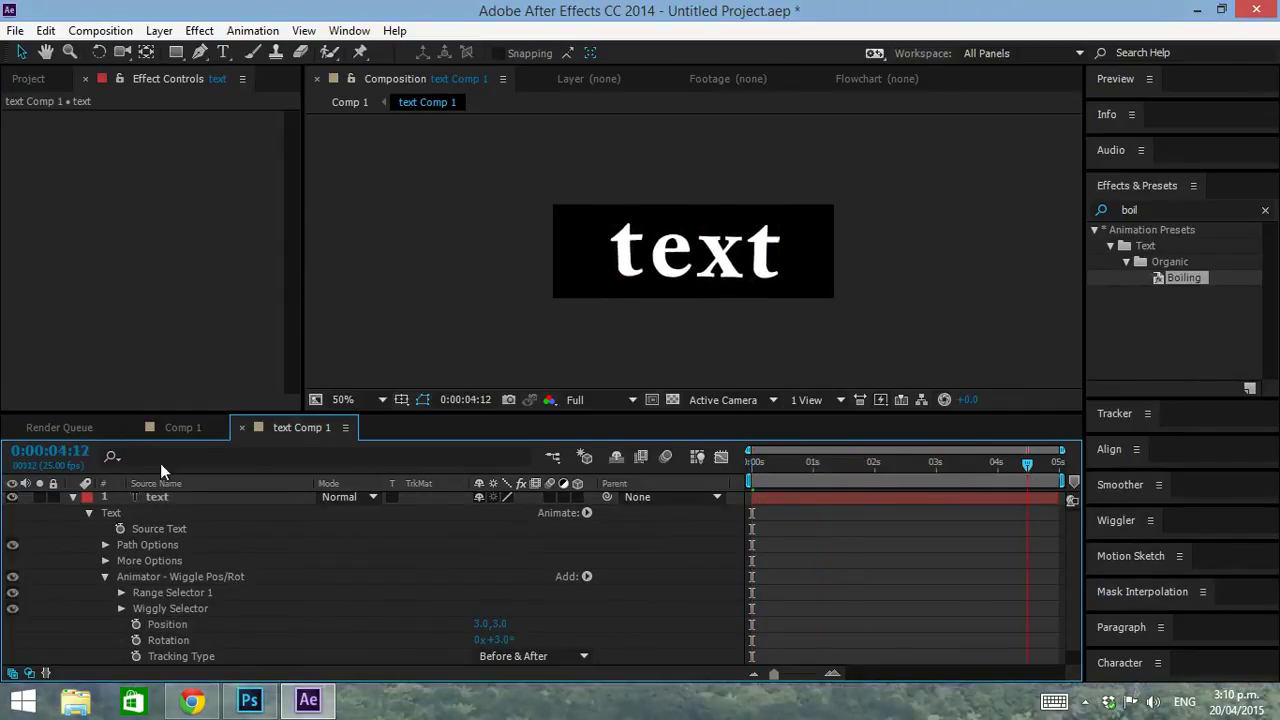
{"action": "left_click", "coordinate": [170, 428]}
Step: Apply Channel > Invert to Adjustment Layer 1 beneath its Posterize Time effect
{"action": "left_click_drag", "start_coordinate": [790, 465], "coordinate": [740, 477]}
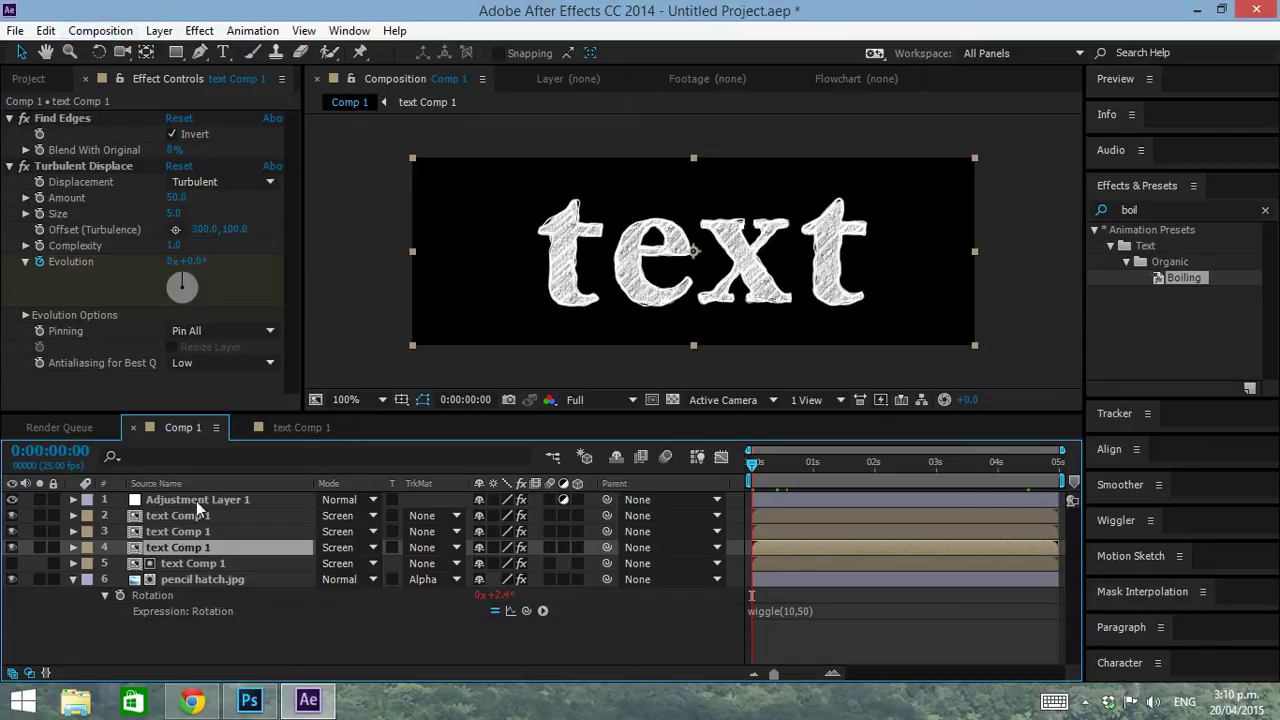
{"action": "left_click", "coordinate": [180, 499]}
{"action": "left_click", "coordinate": [1161, 210]}
{"action": "left_click", "coordinate": [1148, 209]}
{"action": "key", "text": "BackSpace"}
{"action": "key", "text": "BackSpace"}
{"action": "key", "text": "BackSpace"}
{"action": "key", "text": "BackSpace"}
{"action": "type", "text": "inver"}
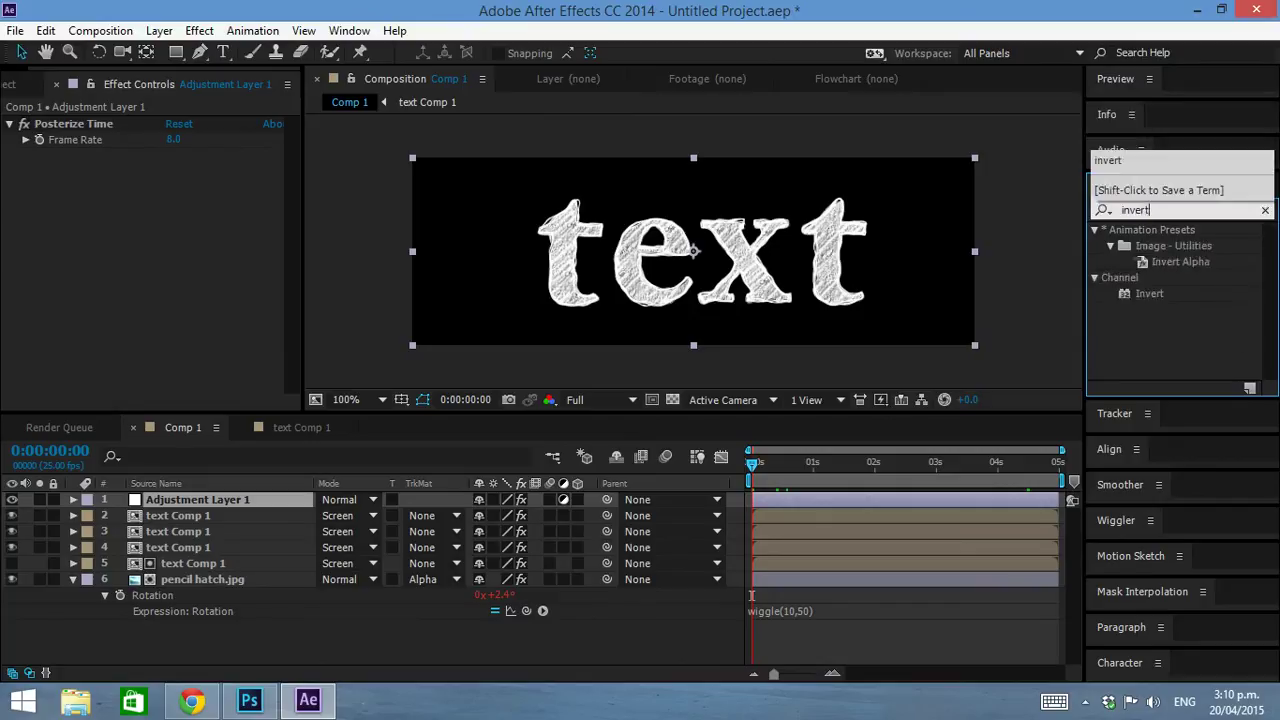
{"action": "type", "text": "t"}
{"action": "double_click", "coordinate": [1150, 293]}
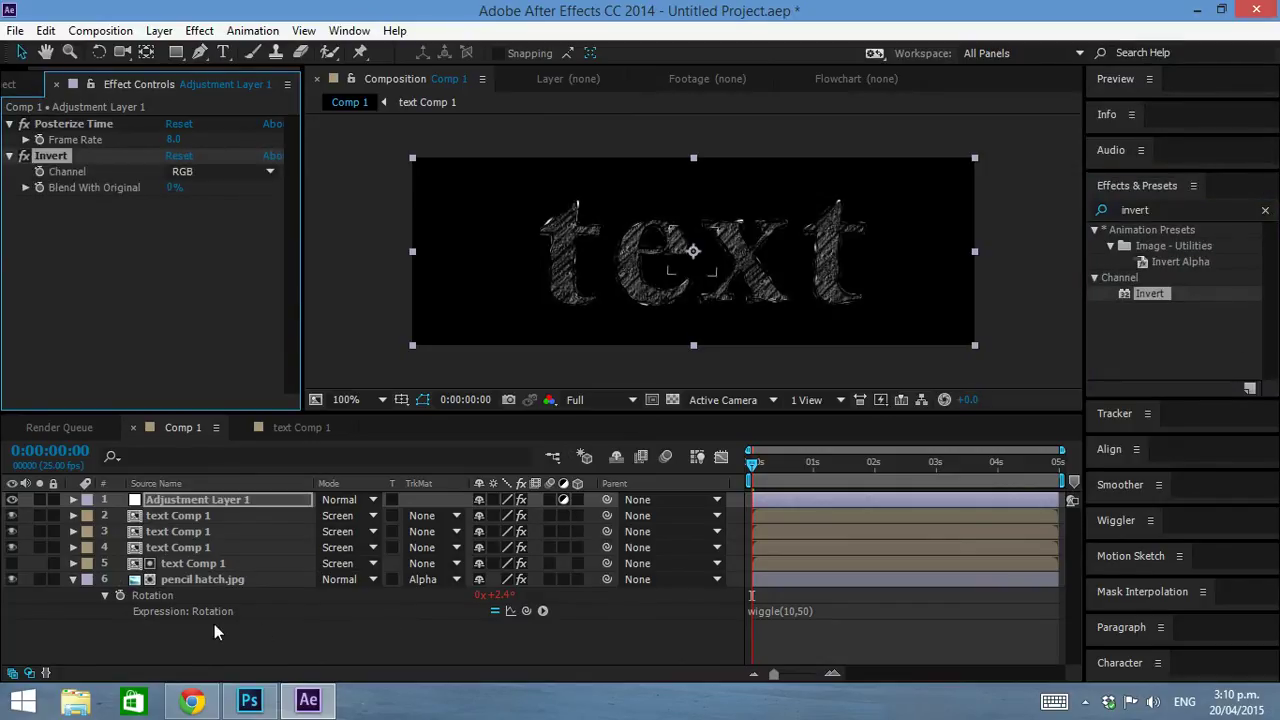
Step: Set Comp 1's background colour to white in Composition Settings
{"action": "left_click", "coordinate": [100, 30]}
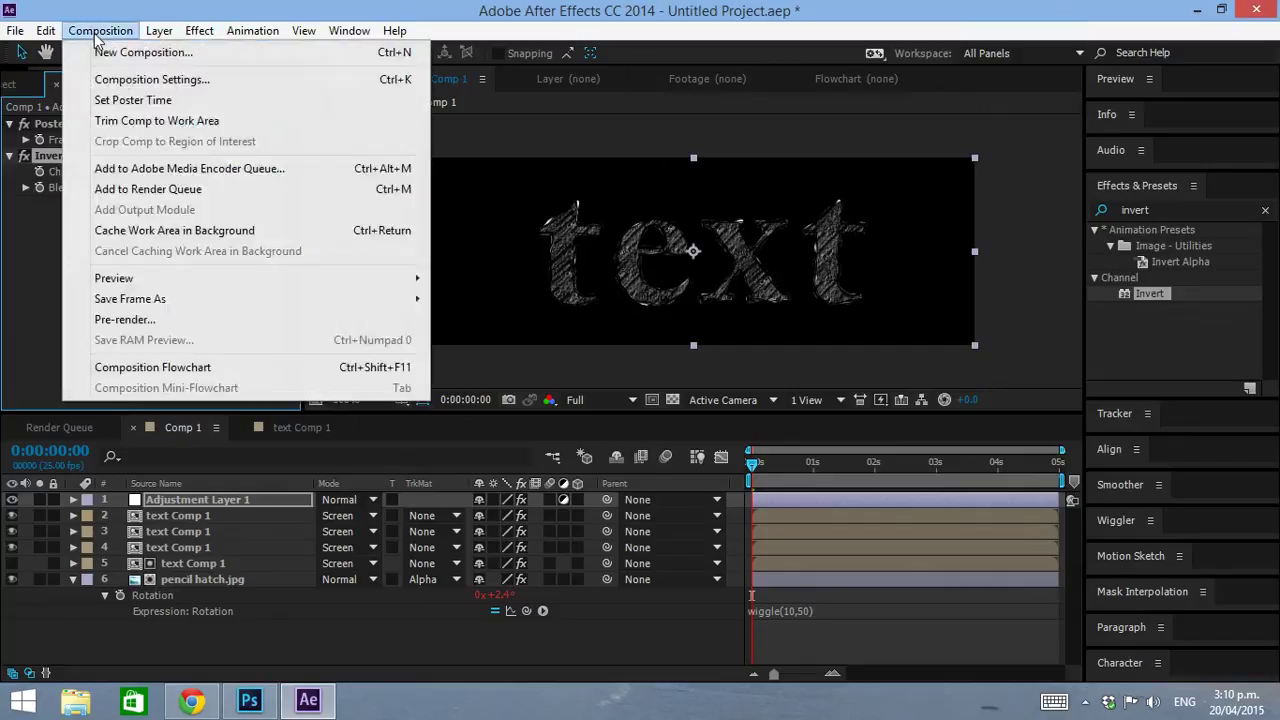
{"action": "left_click", "coordinate": [130, 79]}
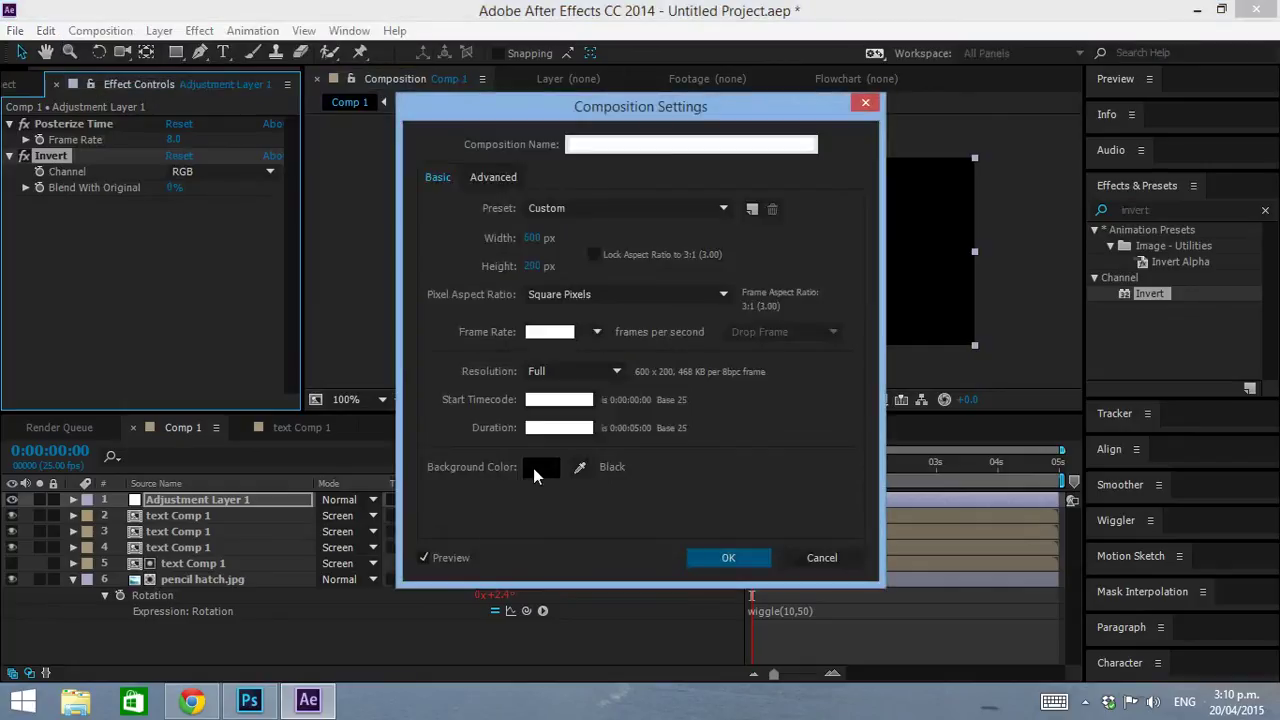
{"action": "left_click", "coordinate": [539, 470]}
{"action": "left_click_drag", "start_coordinate": [870, 160], "coordinate": [826, 108]}
{"action": "left_click", "coordinate": [1262, 142]}
{"action": "left_click", "coordinate": [728, 557]}
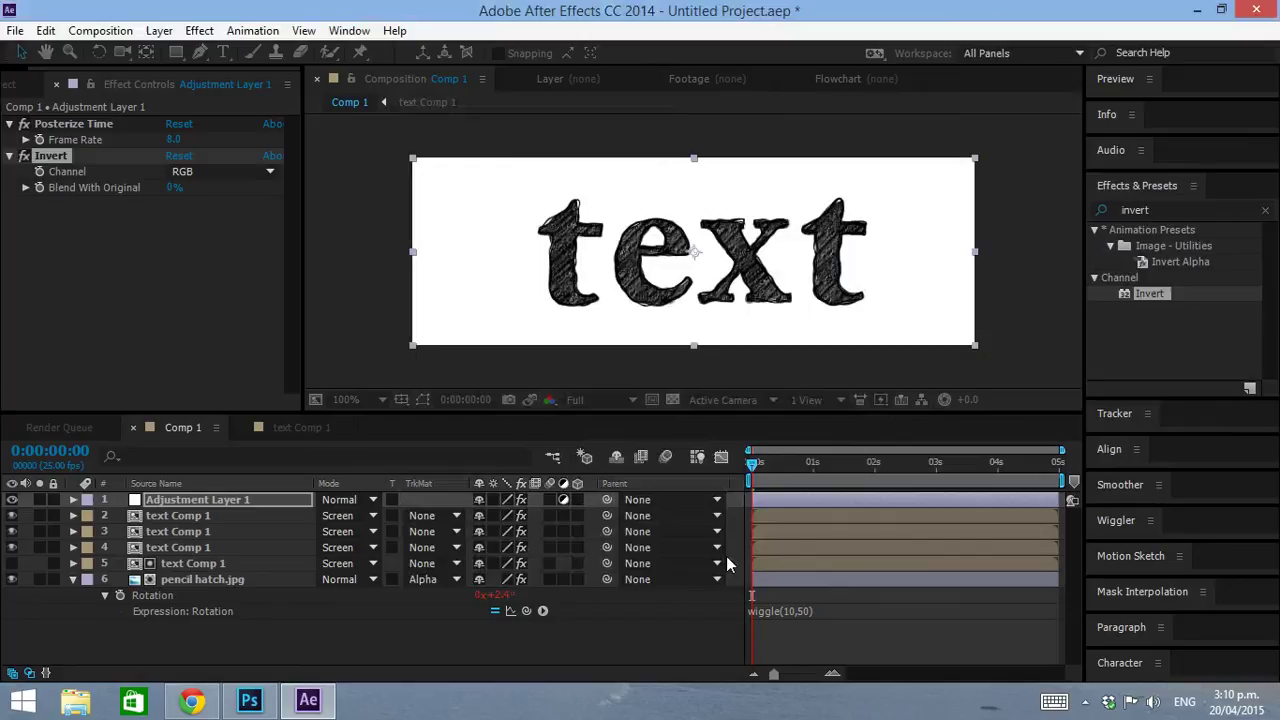
Step: Apply Invert to the pencil hatch.jpg layer and preview the result
{"action": "left_click", "coordinate": [213, 576]}
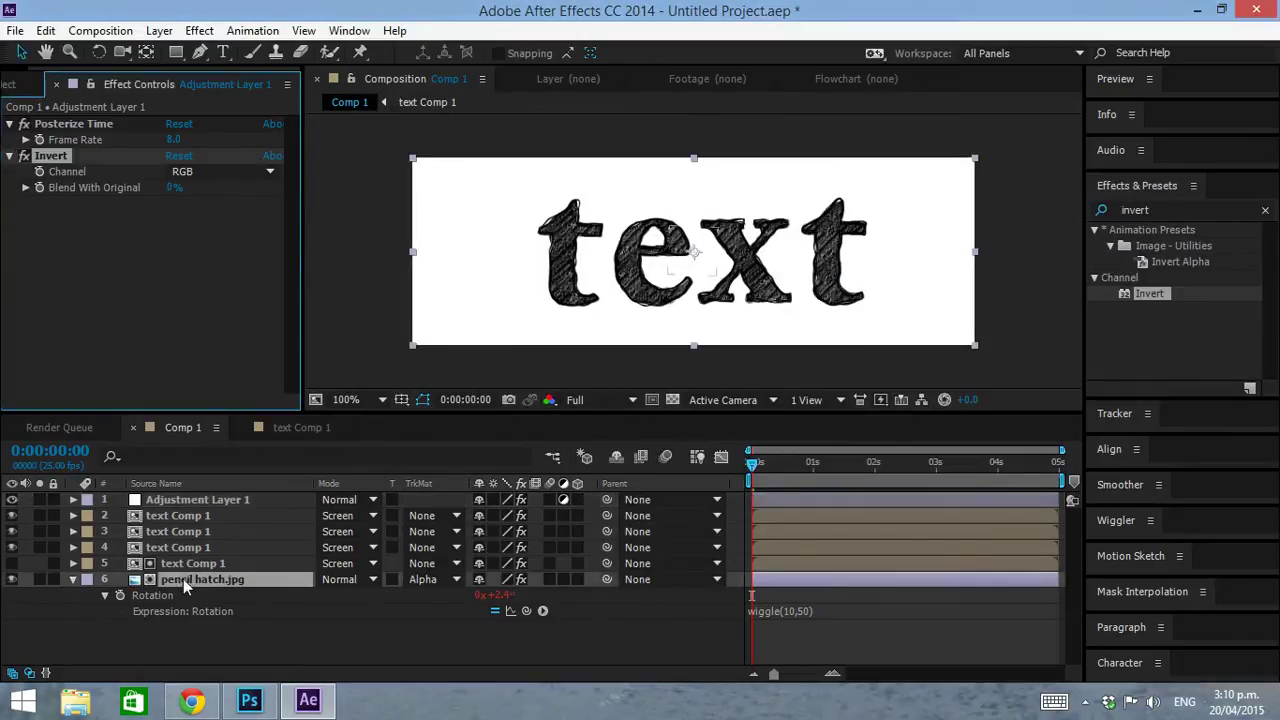
{"action": "double_click", "coordinate": [1127, 302]}
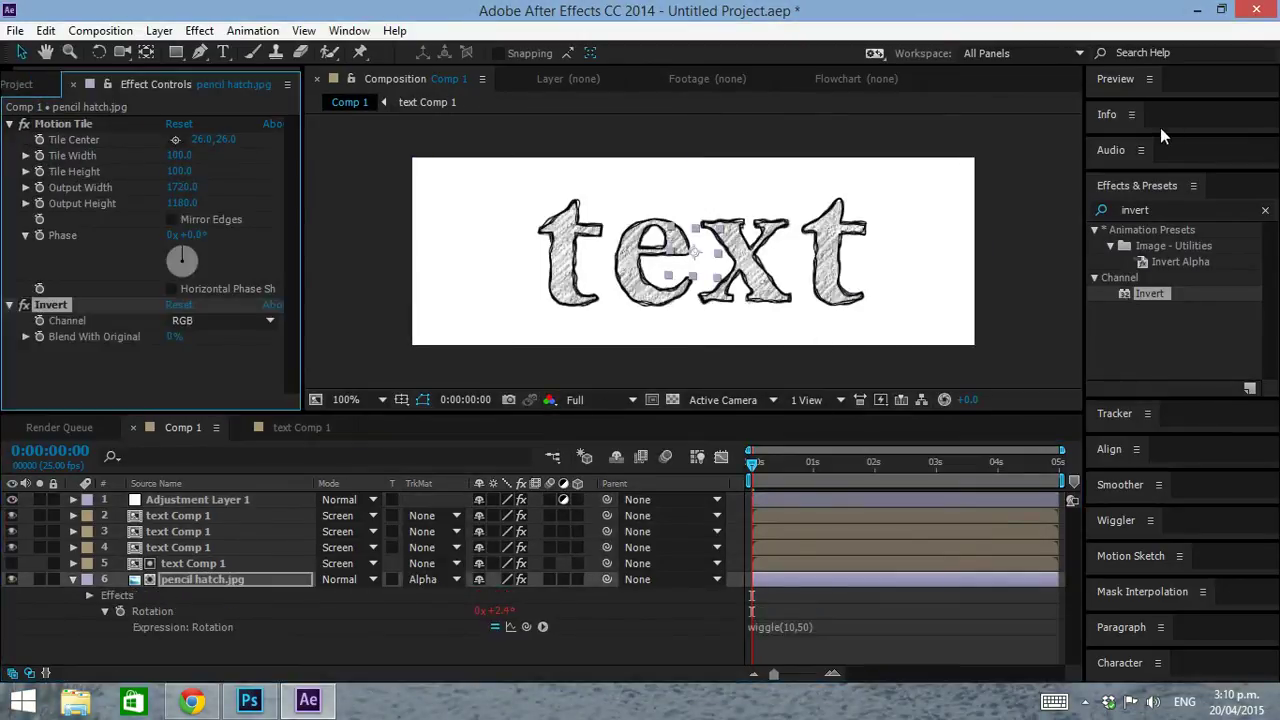
{"action": "left_click", "coordinate": [741, 473]}
{"action": "key", "text": "space"}
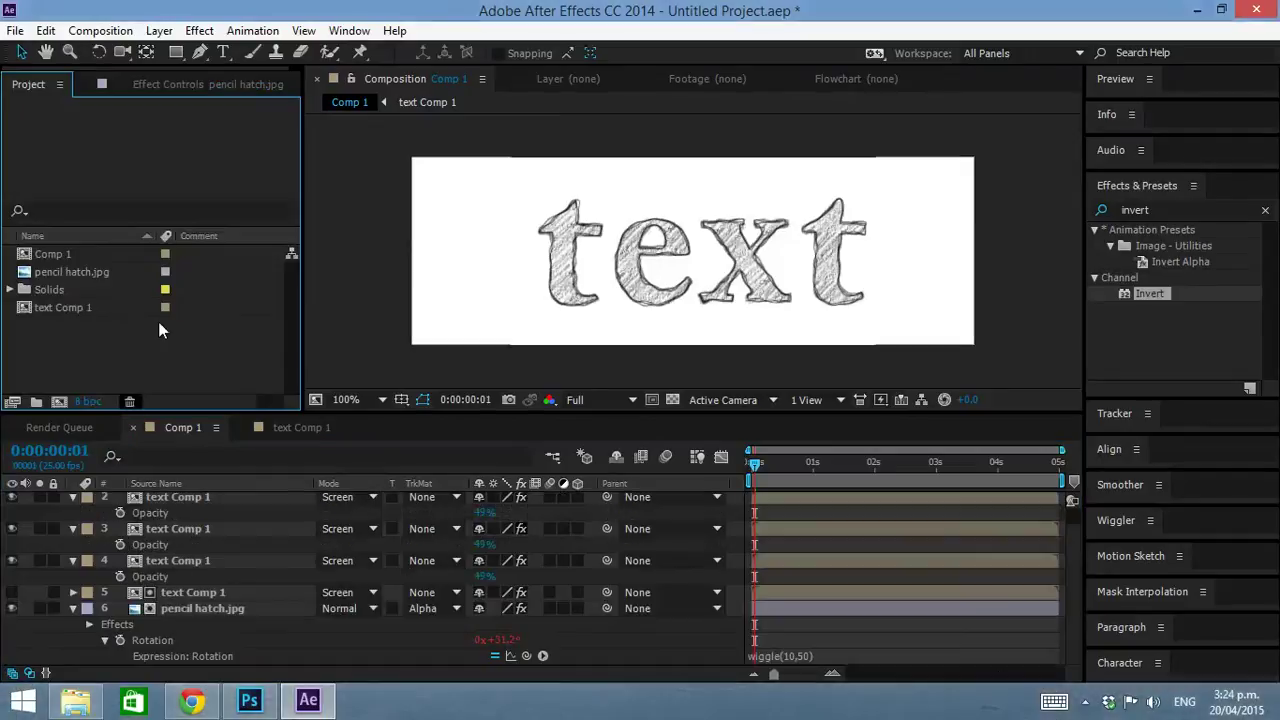
Step: Import pencil hatch 2.jpg and add it to Comp 1 as a layer
{"action": "double_click", "coordinate": [135, 338]}
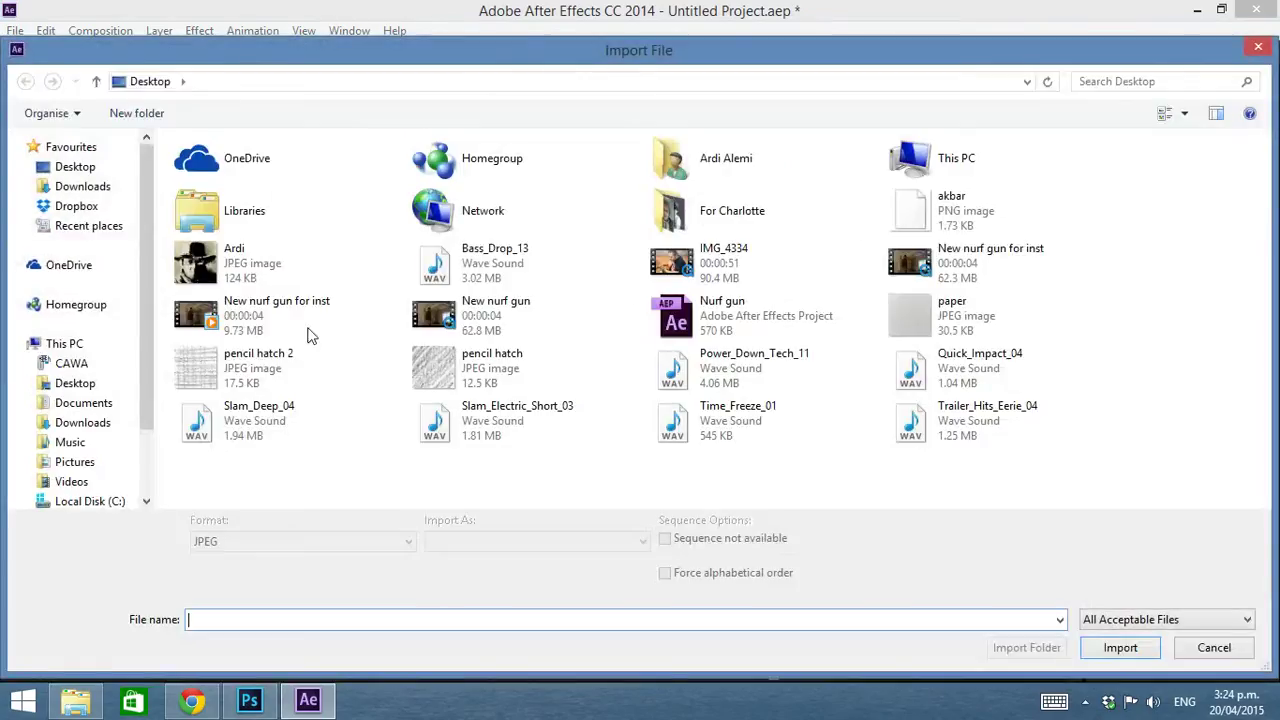
{"action": "double_click", "coordinate": [200, 378]}
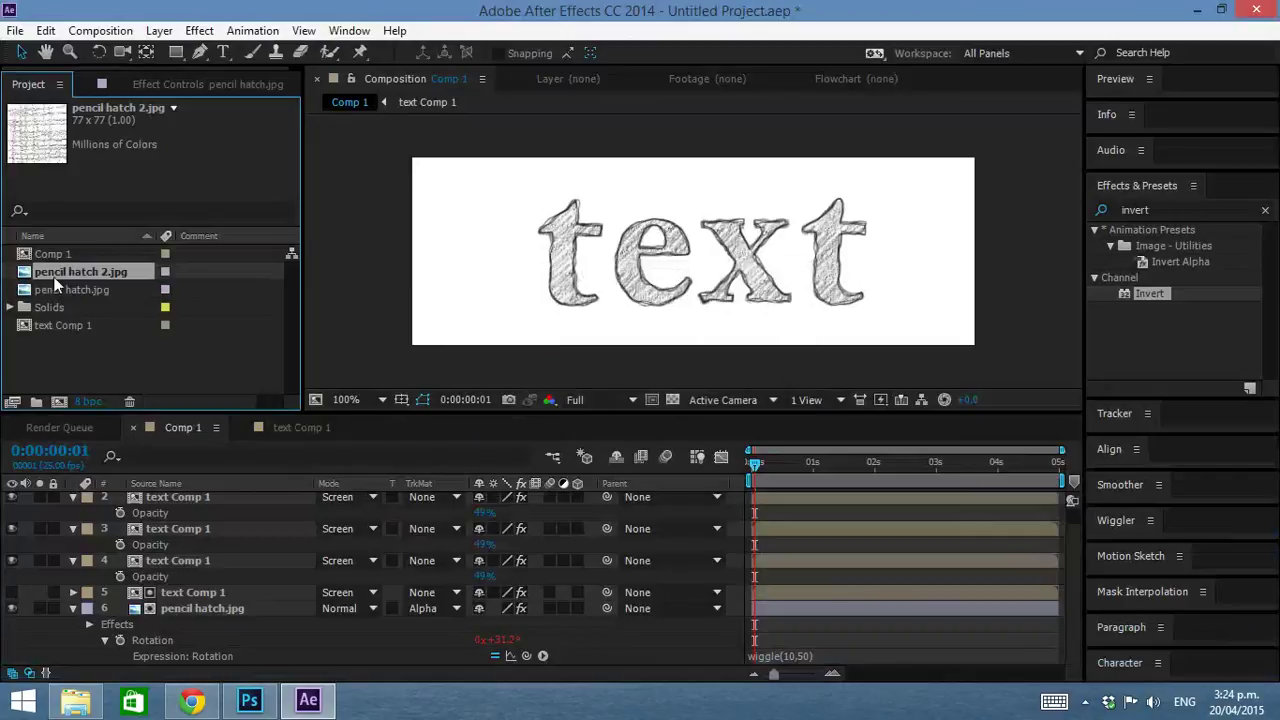
{"action": "mouse_move", "coordinate": [53, 277]}
{"action": "left_mouse_down"}
{"action": "mouse_move", "coordinate": [178, 629]}
{"action": "mouse_move", "coordinate": [143, 657]}
{"action": "mouse_move", "coordinate": [131, 649]}
{"action": "left_mouse_up"}
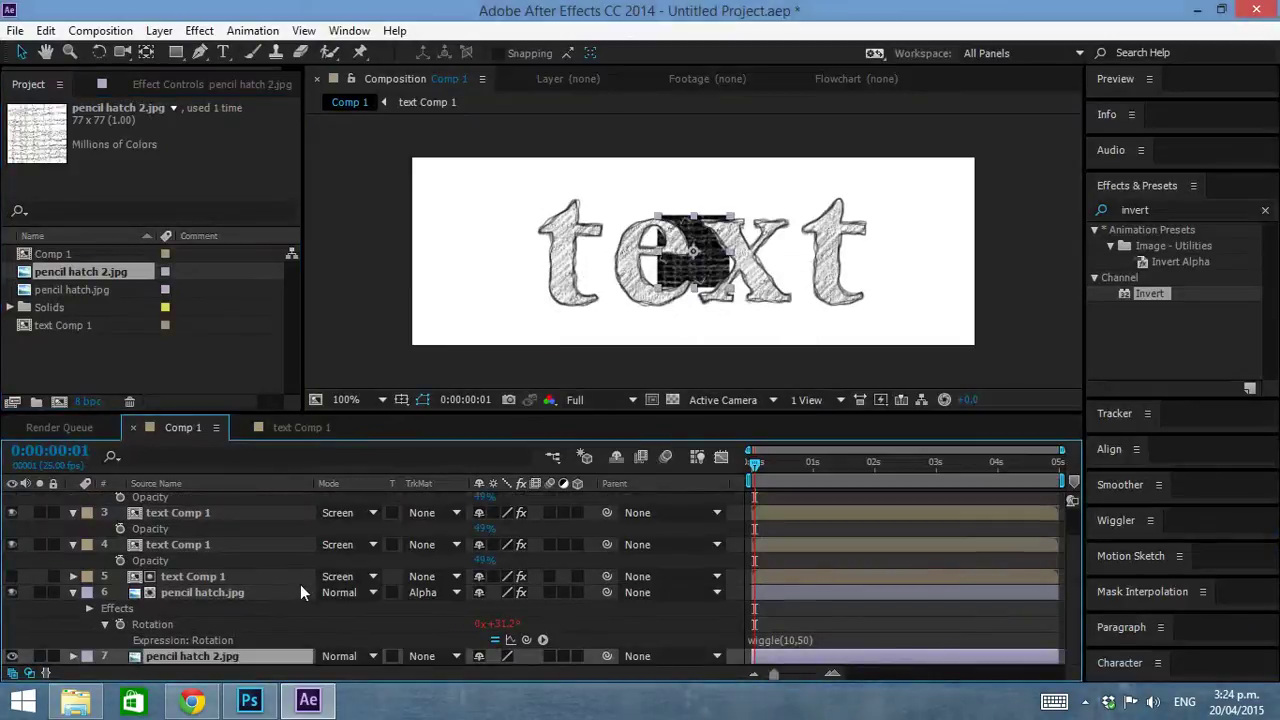
Step: Copy Motion Tile and Invert from pencil hatch.jpg onto pencil hatch 2.jpg
{"action": "left_click", "coordinate": [183, 594]}
{"action": "left_click", "coordinate": [184, 84]}
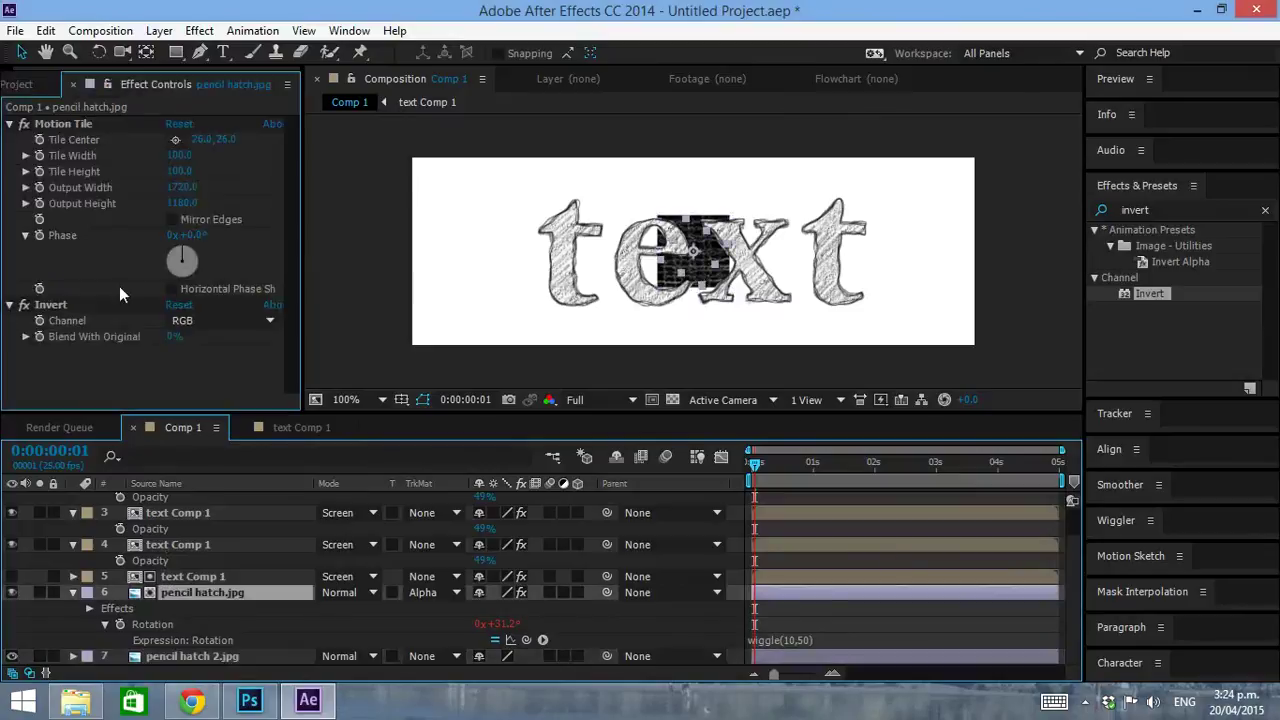
{"action": "left_click", "coordinate": [63, 127]}
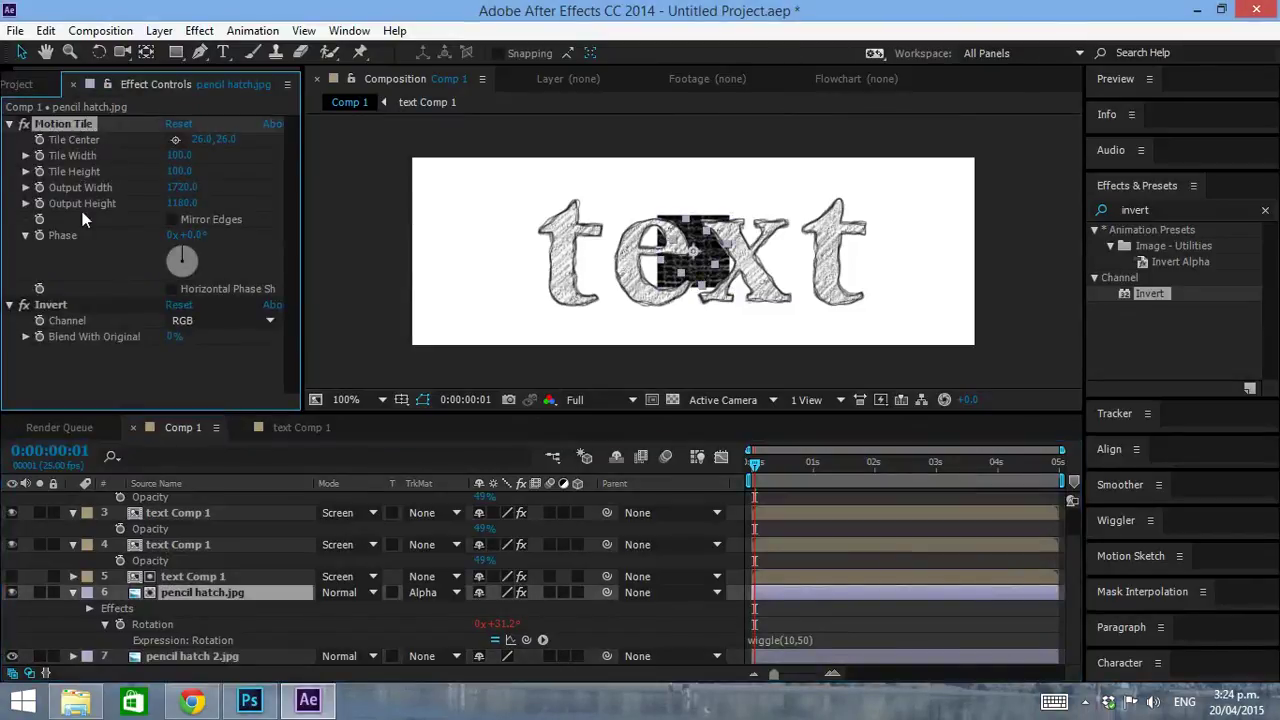
{"action": "left_click", "coordinate": [71, 306]}
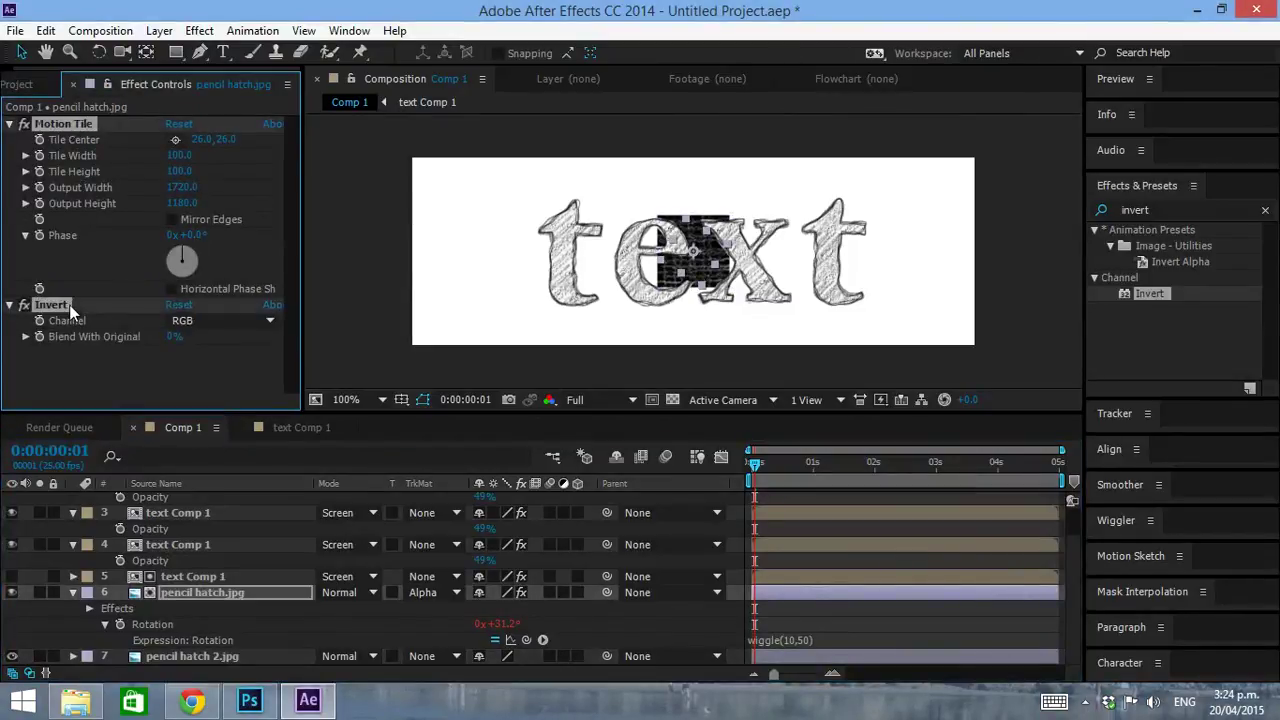
{"action": "left_click", "coordinate": [177, 655]}
{"action": "key", "text": "ctrl+v"}
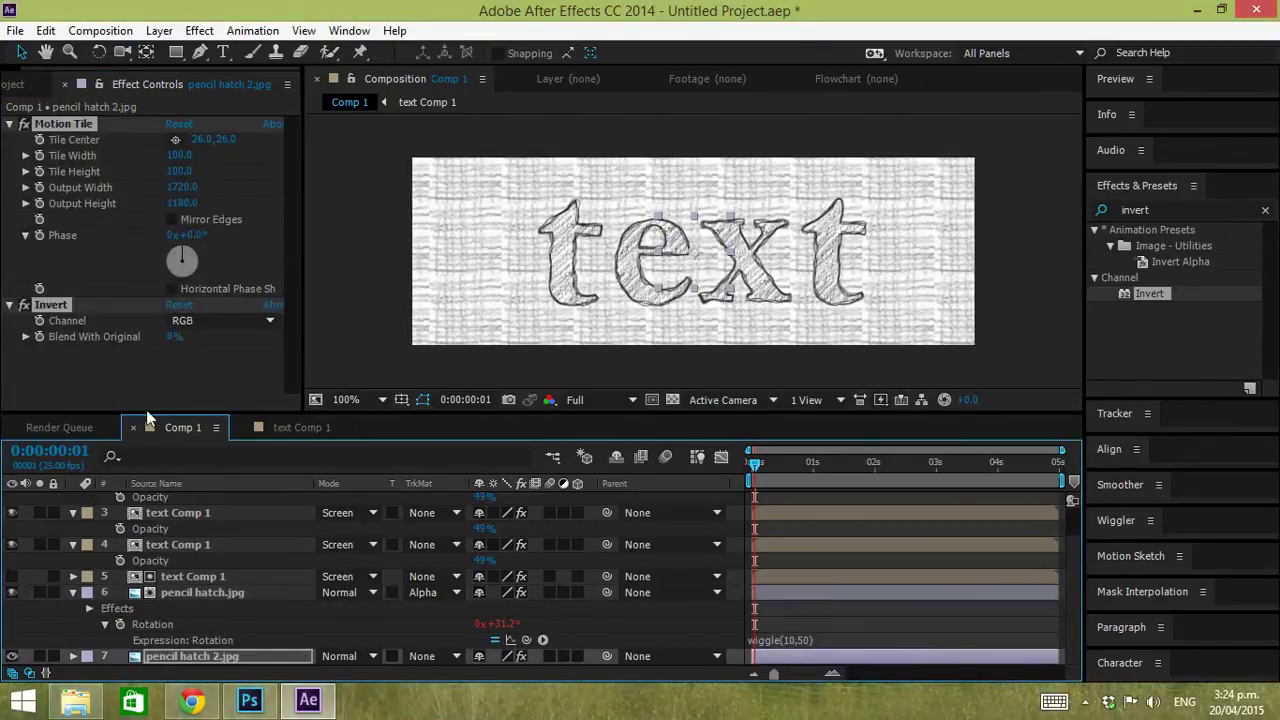
Step: Duplicate the text Comp 1 layer and place the copy directly above pencil hatch 2.jpg
{"action": "left_click", "coordinate": [174, 575]}
{"action": "key", "text": "ctrl+d"}
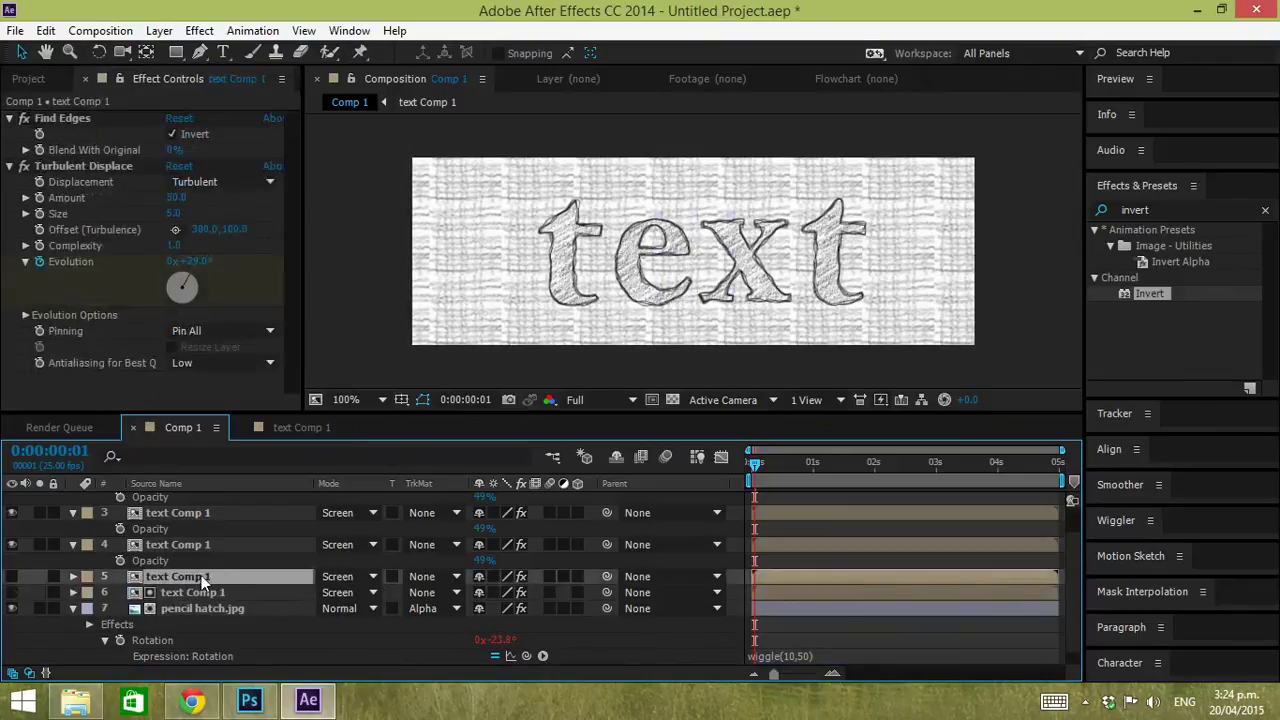
{"action": "mouse_move", "coordinate": [201, 573]}
{"action": "left_mouse_down"}
{"action": "mouse_move", "coordinate": [207, 642]}
{"action": "mouse_move", "coordinate": [238, 630]}
{"action": "left_mouse_up"}
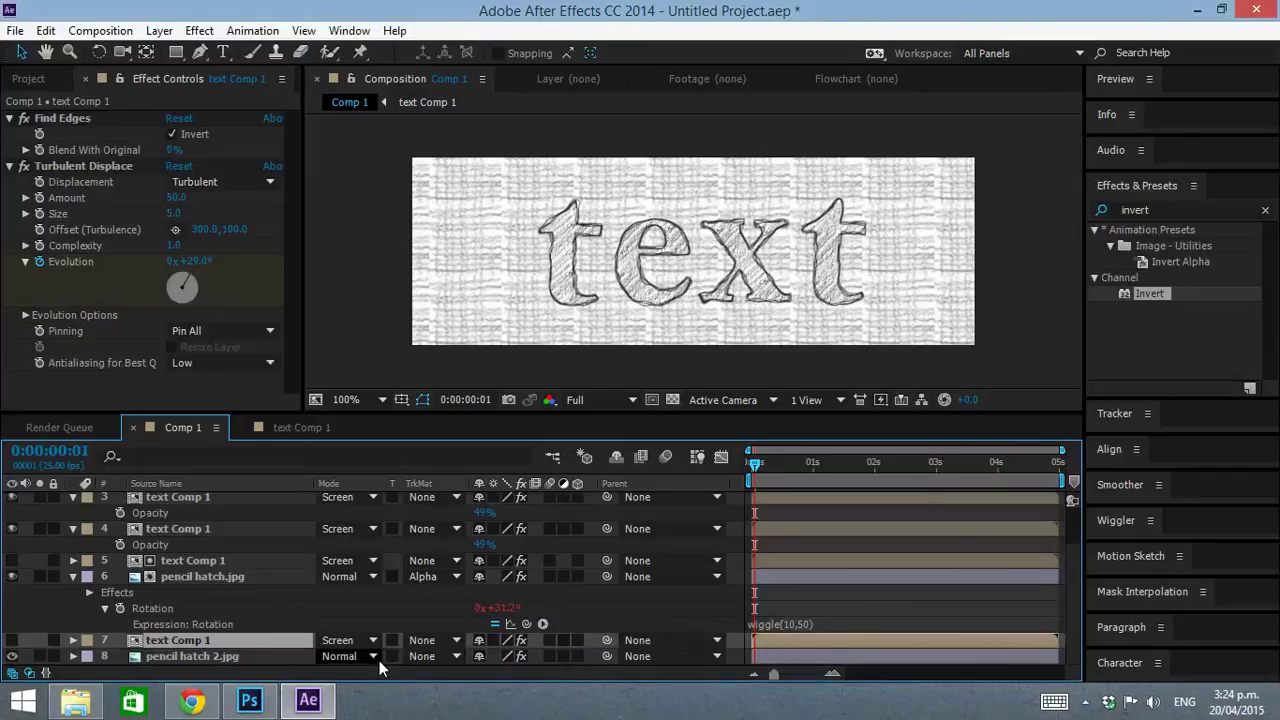
Step: Set pencil hatch 2.jpg's Track Matte to Alpha Matte and start renaming the text copy
{"action": "left_click", "coordinate": [447, 656]}
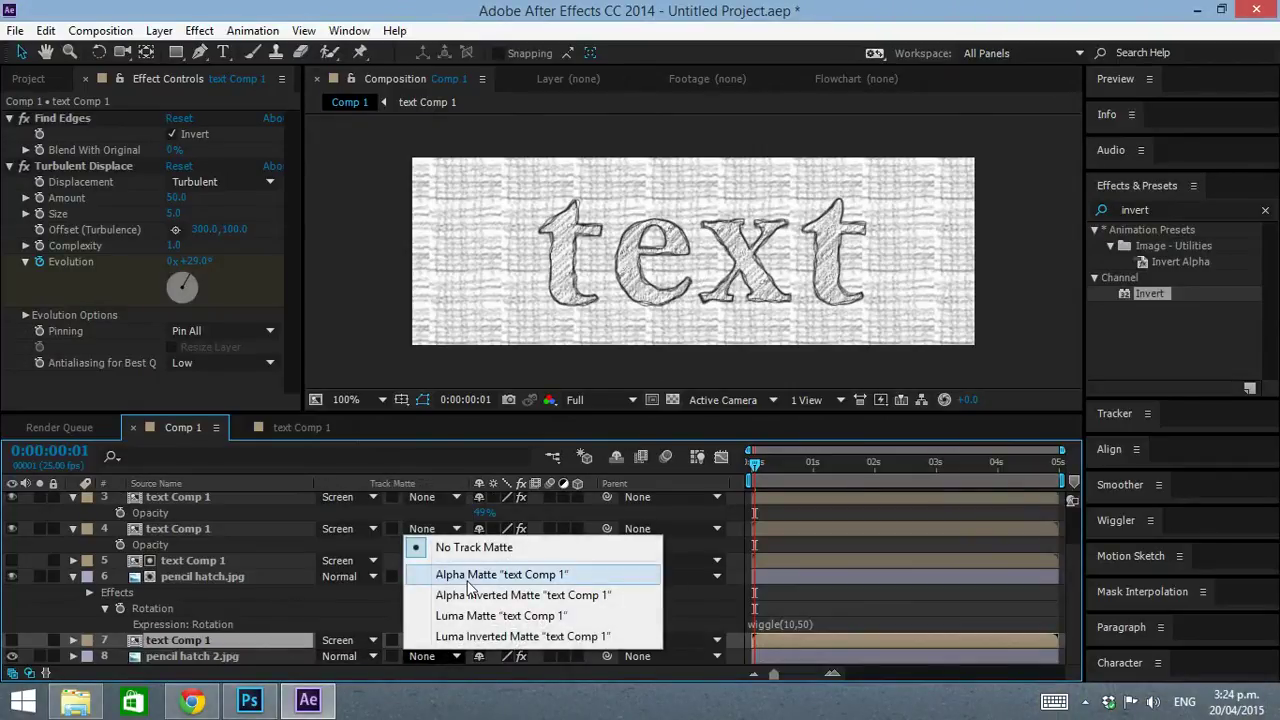
{"action": "left_click", "coordinate": [467, 585]}
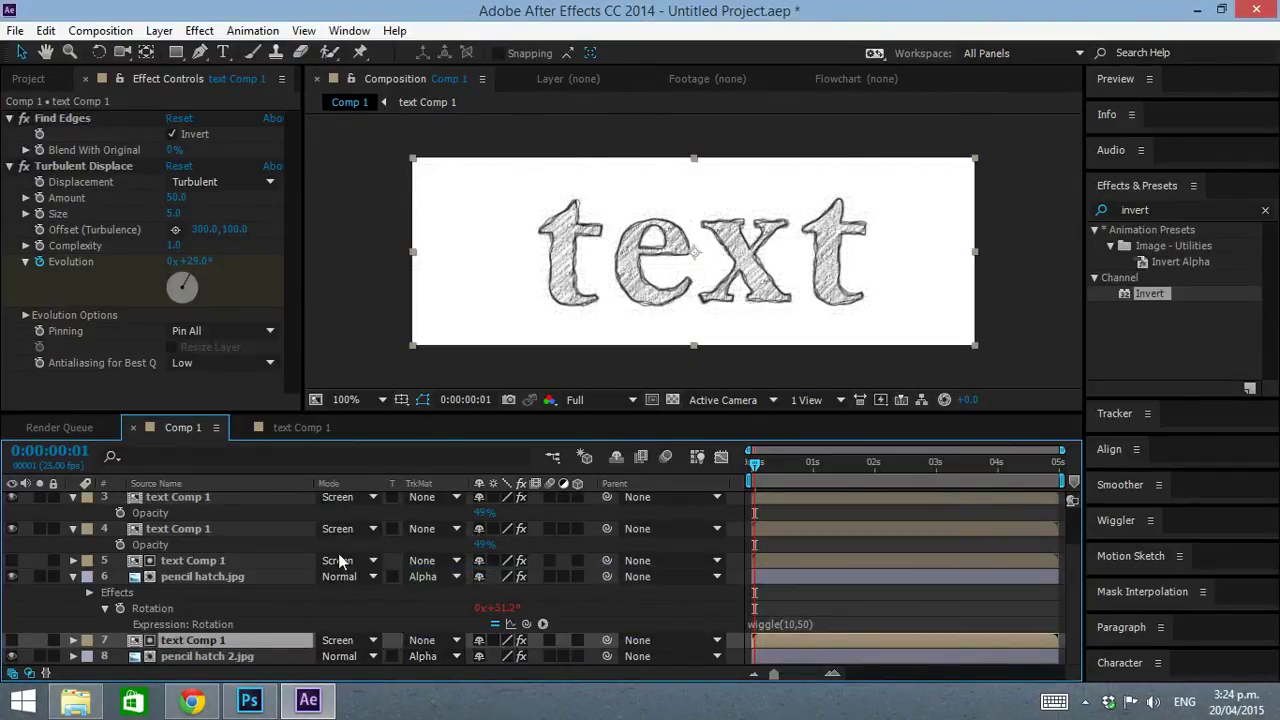
{"action": "left_click", "coordinate": [215, 623]}
{"action": "left_click", "coordinate": [208, 639]}
{"action": "key", "text": "Return"}
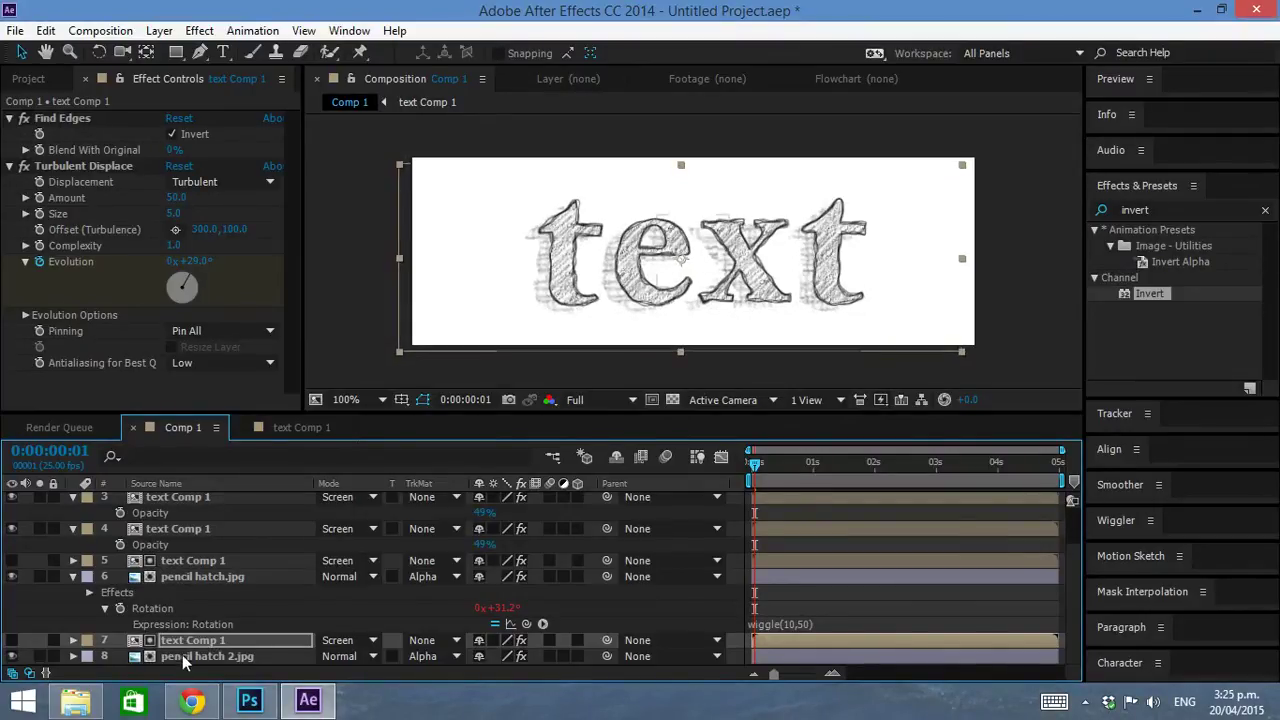
Step: Confirm the layer name, then add Gaussian Blur via a 'blur' search with Blurriness 8.9
{"action": "left_click", "coordinate": [190, 642]}
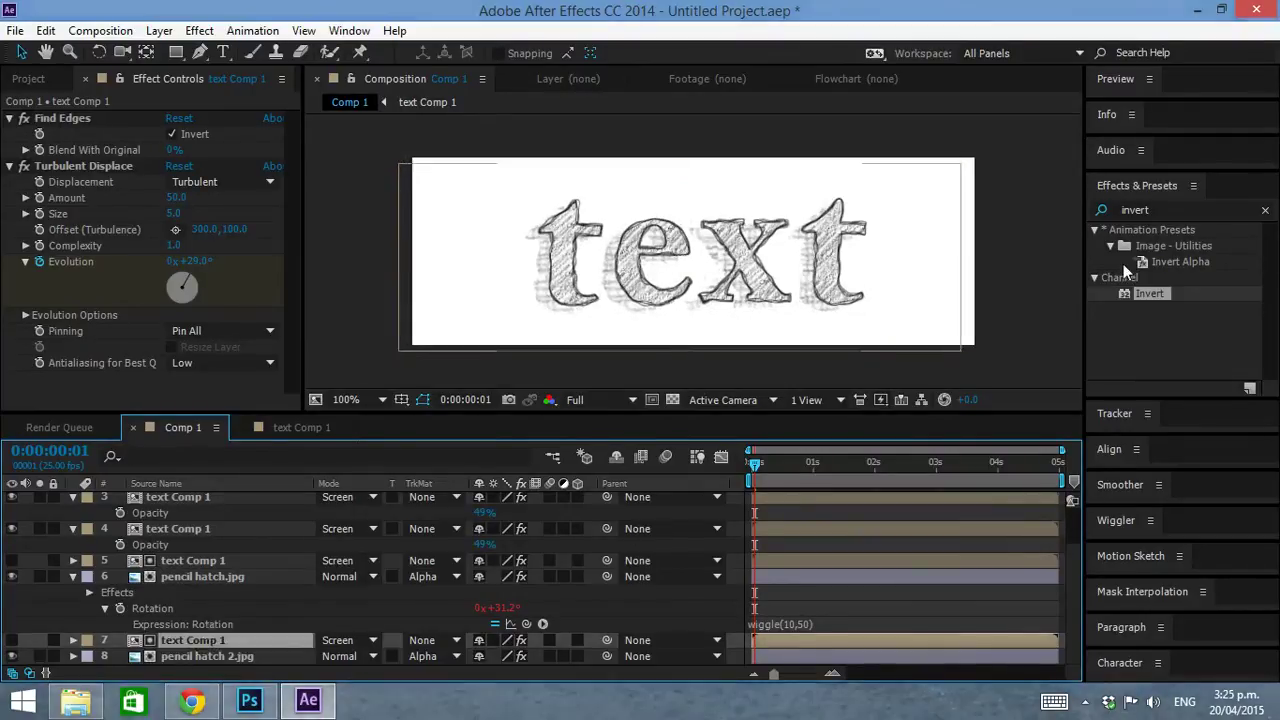
{"action": "left_click", "coordinate": [1164, 207]}
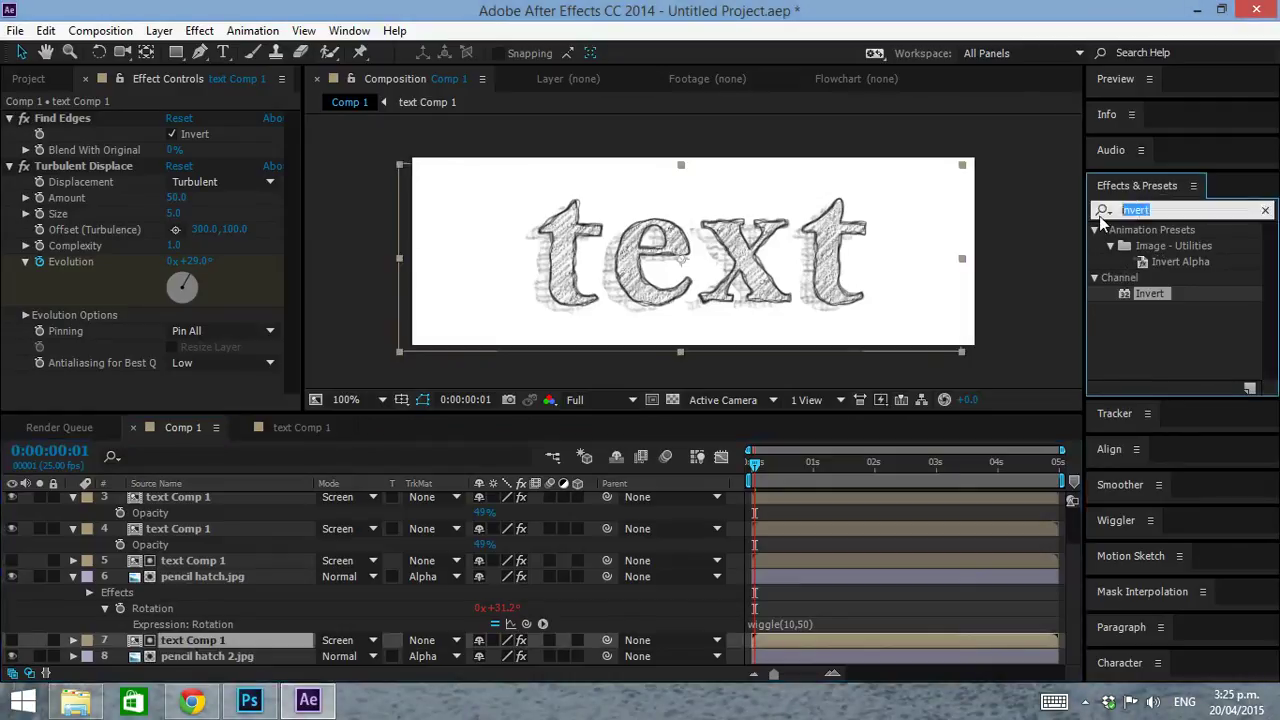
{"action": "type", "text": "blur"}
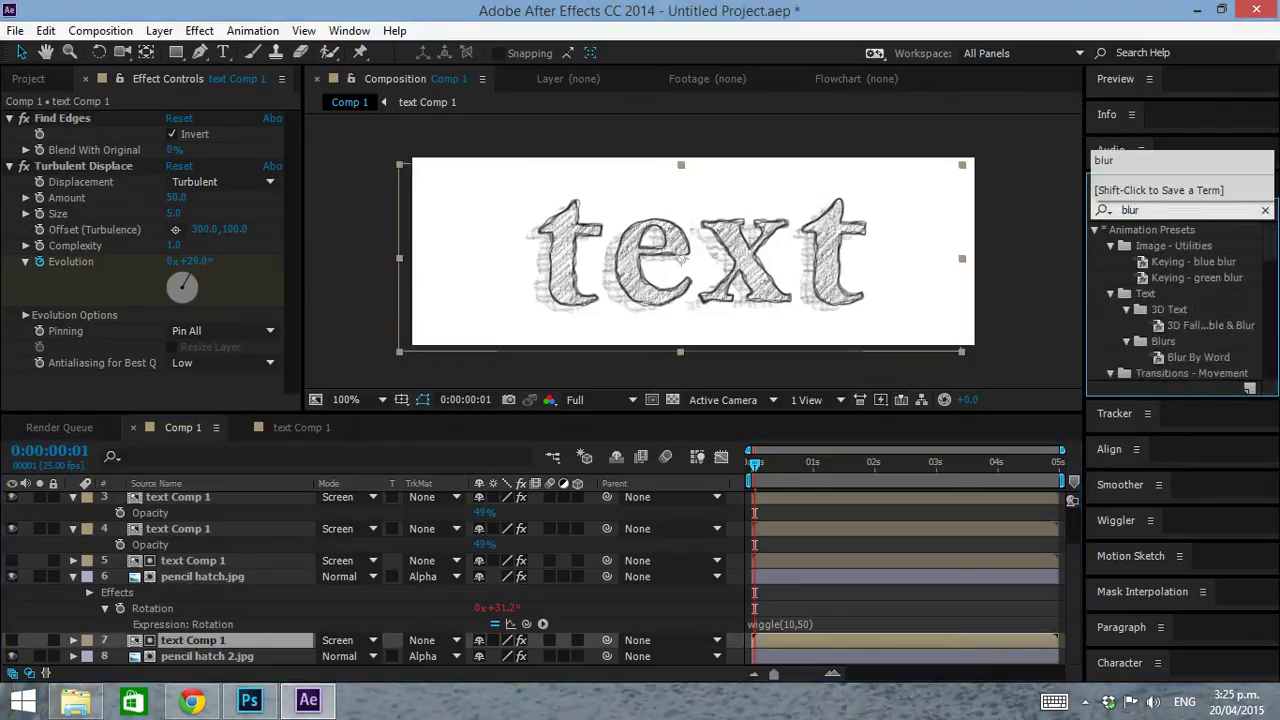
{"action": "scroll", "coordinate": [1190, 324], "scroll_direction": "down", "scroll_amount": 8}
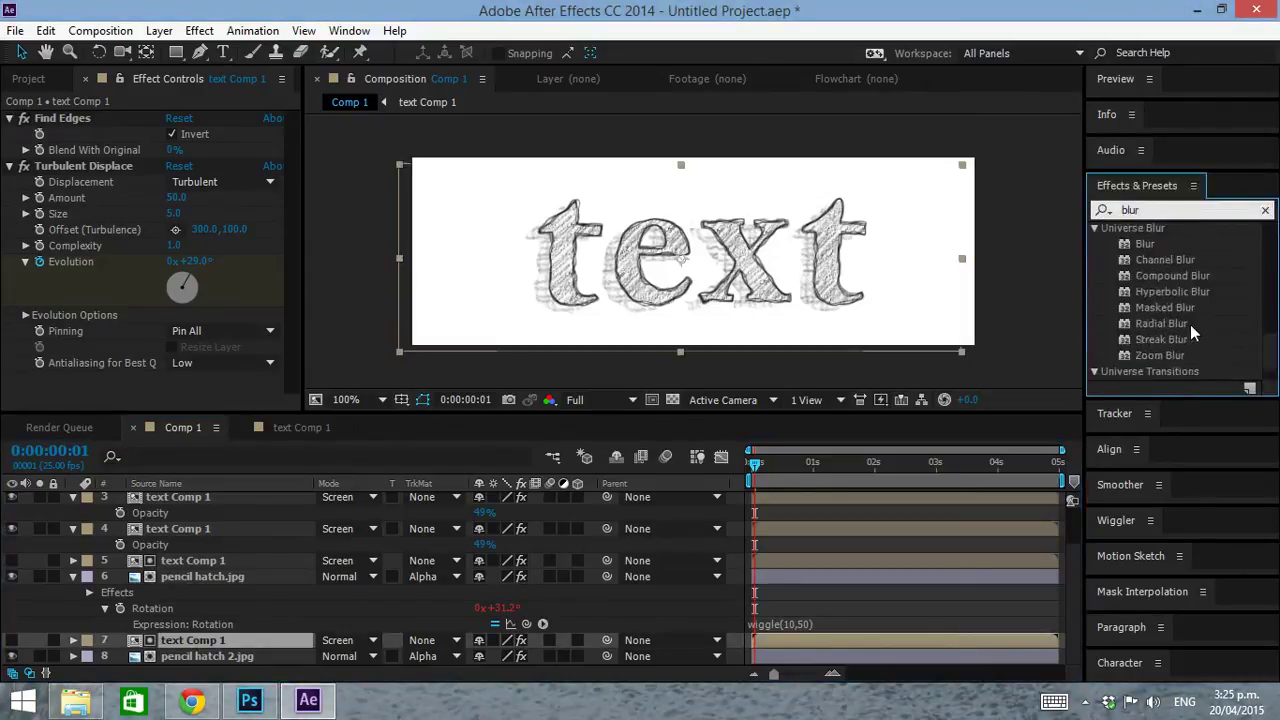
{"action": "scroll", "coordinate": [1189, 337], "scroll_direction": "up", "scroll_amount": 3}
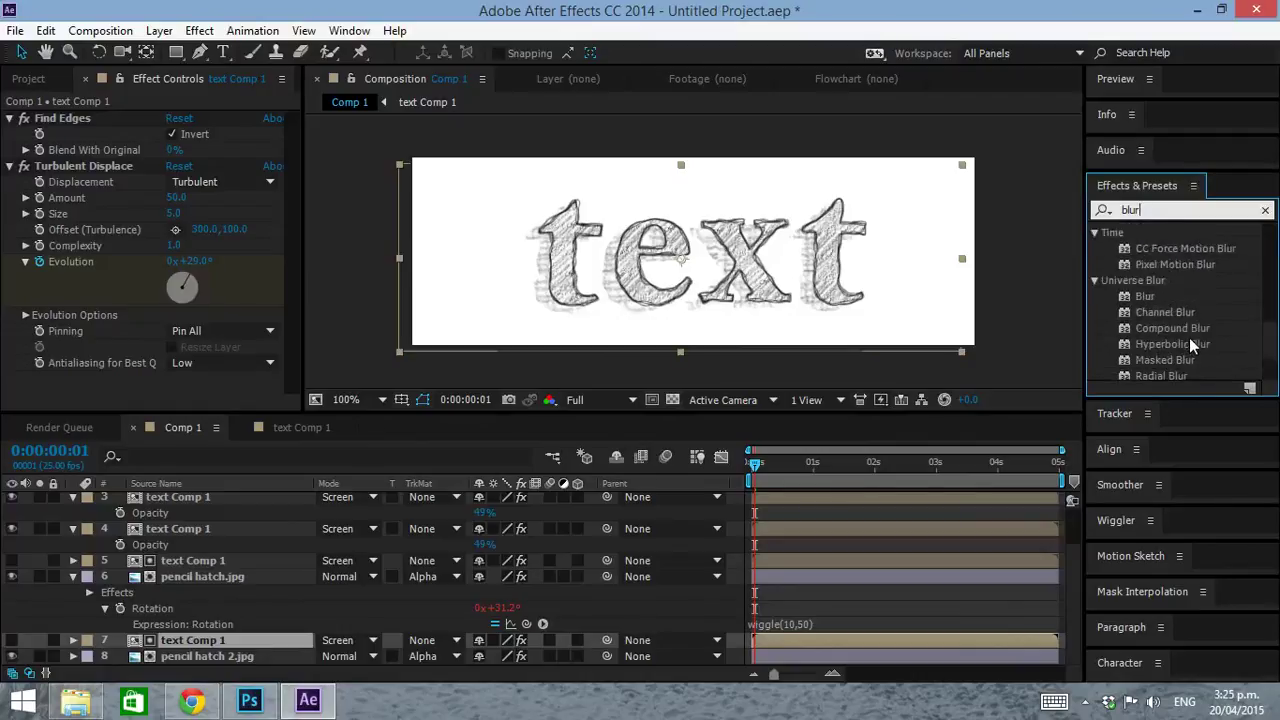
{"action": "scroll", "coordinate": [1230, 325], "scroll_direction": "down", "scroll_amount": 1}
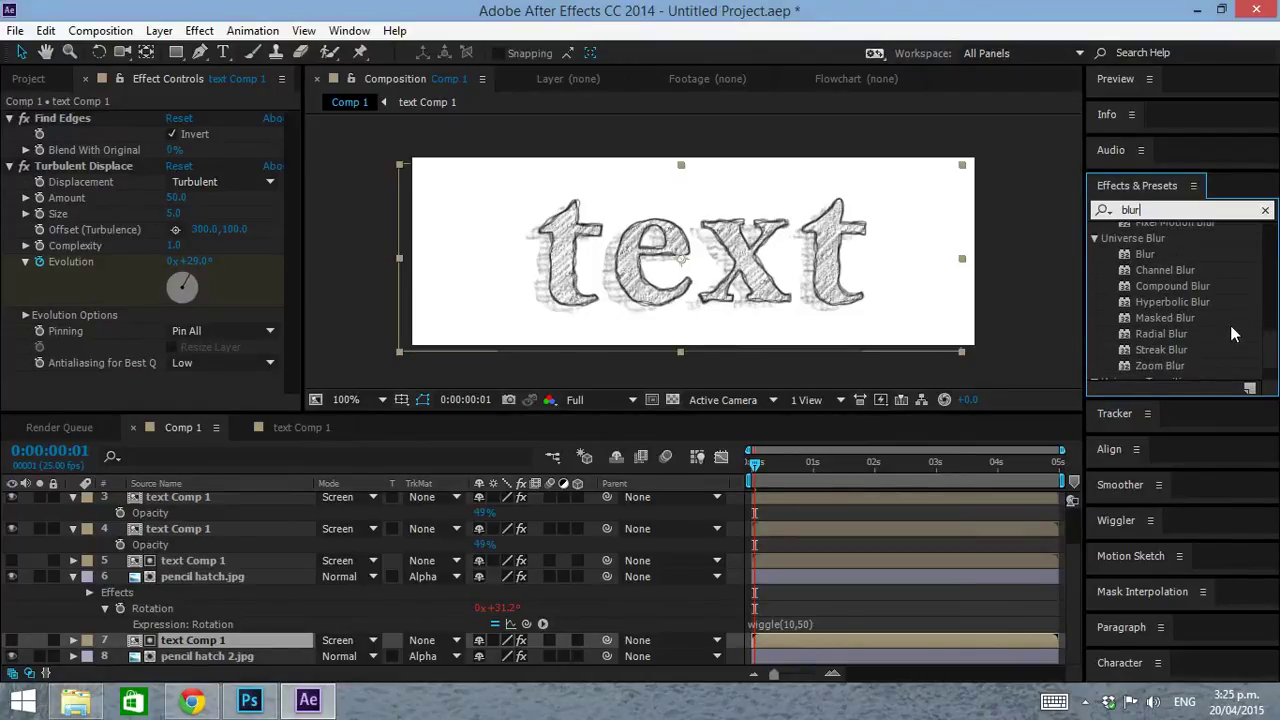
{"action": "scroll", "coordinate": [1230, 325], "scroll_direction": "down", "scroll_amount": 1}
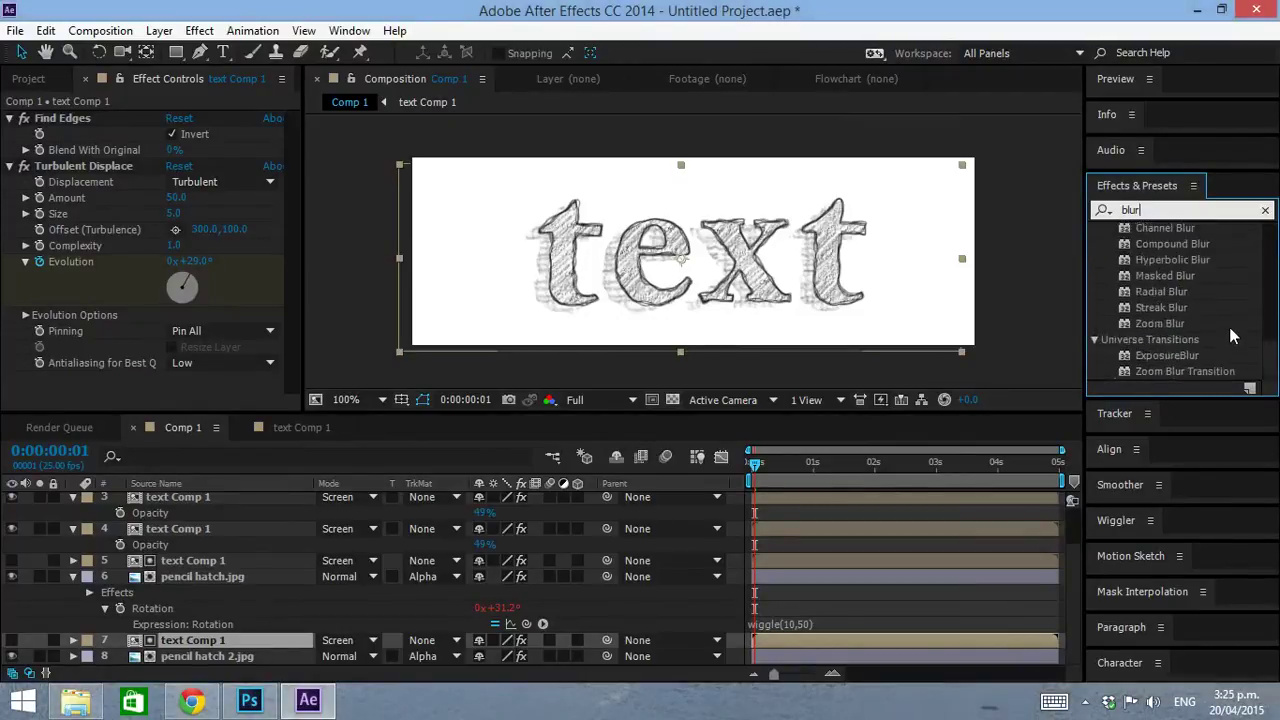
{"action": "scroll", "coordinate": [1229, 328], "scroll_direction": "up", "scroll_amount": 3}
{"action": "scroll", "coordinate": [1222, 287], "scroll_direction": "up", "scroll_amount": 1}
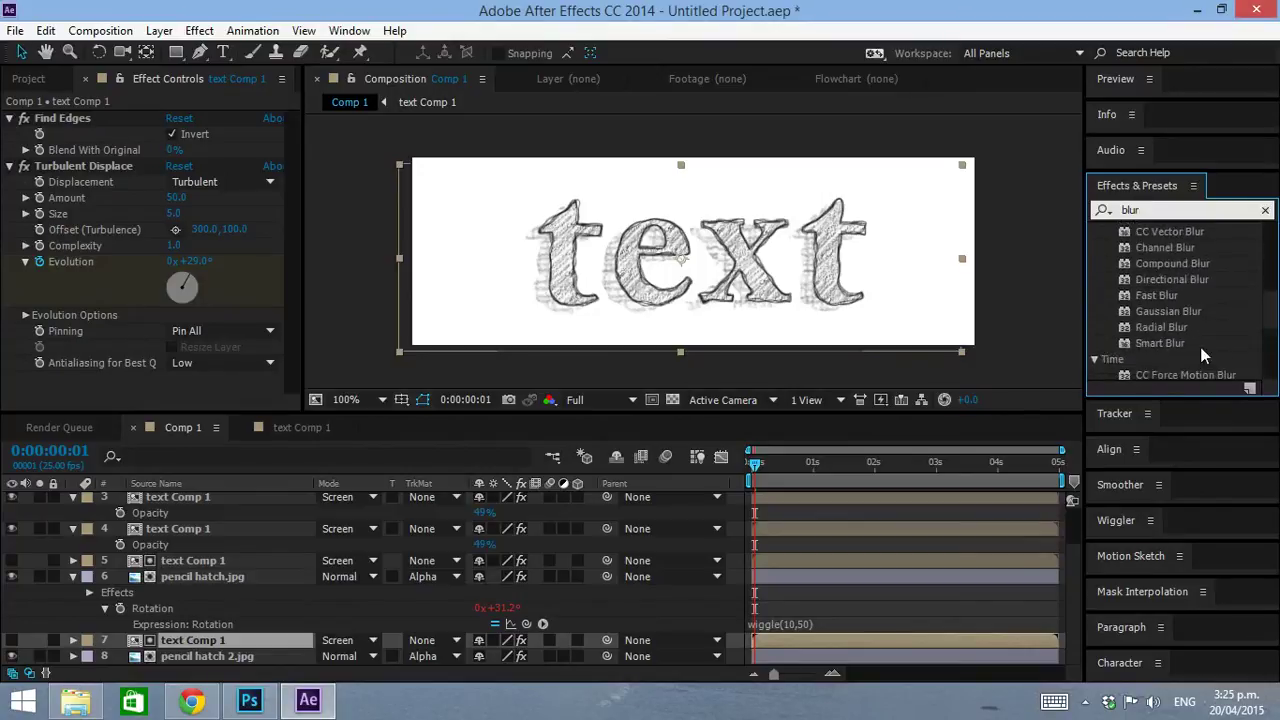
{"action": "double_click", "coordinate": [1182, 310]}
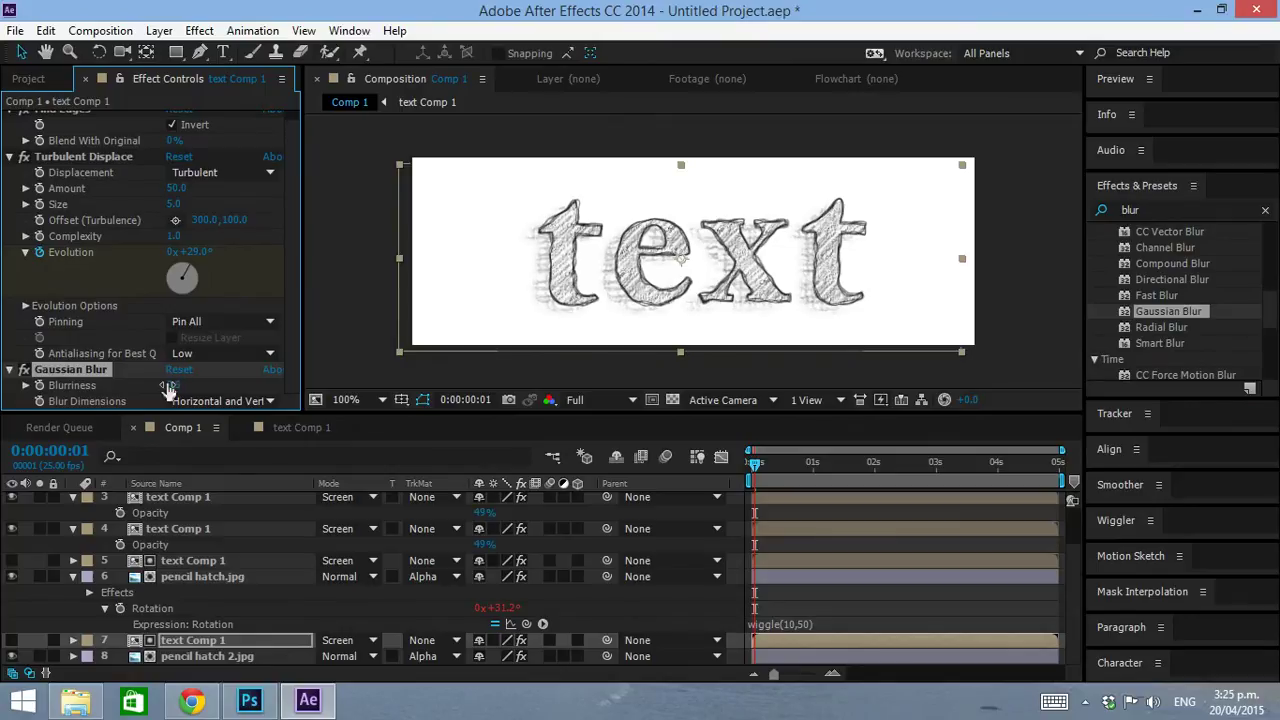
{"action": "mouse_move", "coordinate": [168, 388]}
{"action": "left_mouse_down"}
{"action": "mouse_move", "coordinate": [314, 325]}
{"action": "mouse_move", "coordinate": [871, 300]}
{"action": "mouse_move", "coordinate": [671, 408]}
{"action": "mouse_move", "coordinate": [184, 387]}
{"action": "left_mouse_up"}
Step: Add a wiggle expression to pencil hatch 2.jpg's Rotation property
{"action": "left_click", "coordinate": [195, 657]}
{"action": "key", "text": "r"}
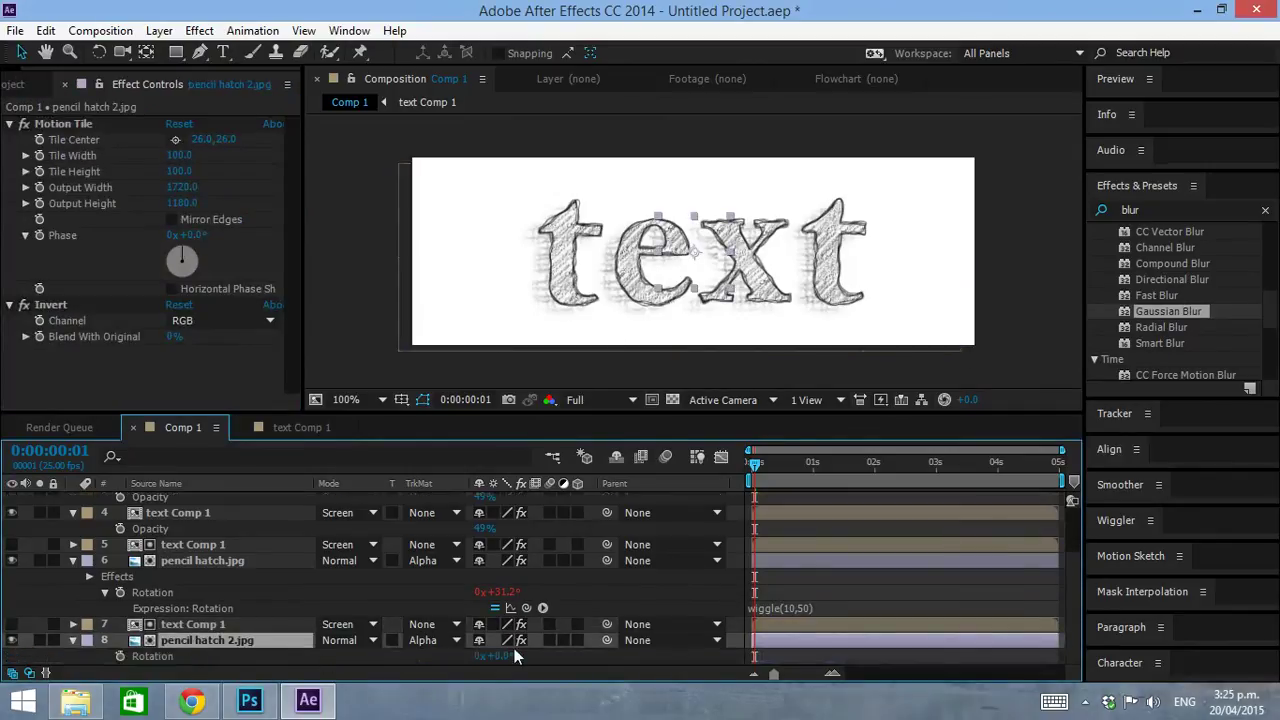
{"action": "left_click", "coordinate": [124, 655], "text": "alt"}
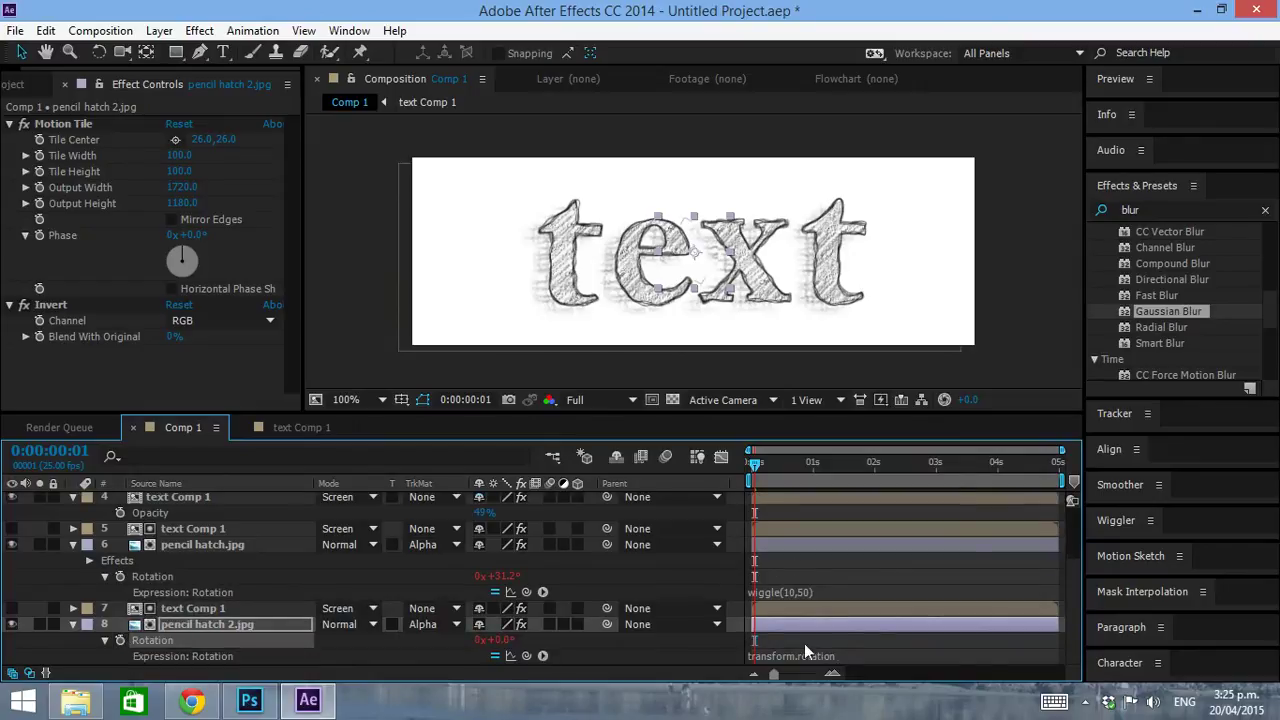
{"action": "left_click", "coordinate": [122, 640], "text": "alt"}
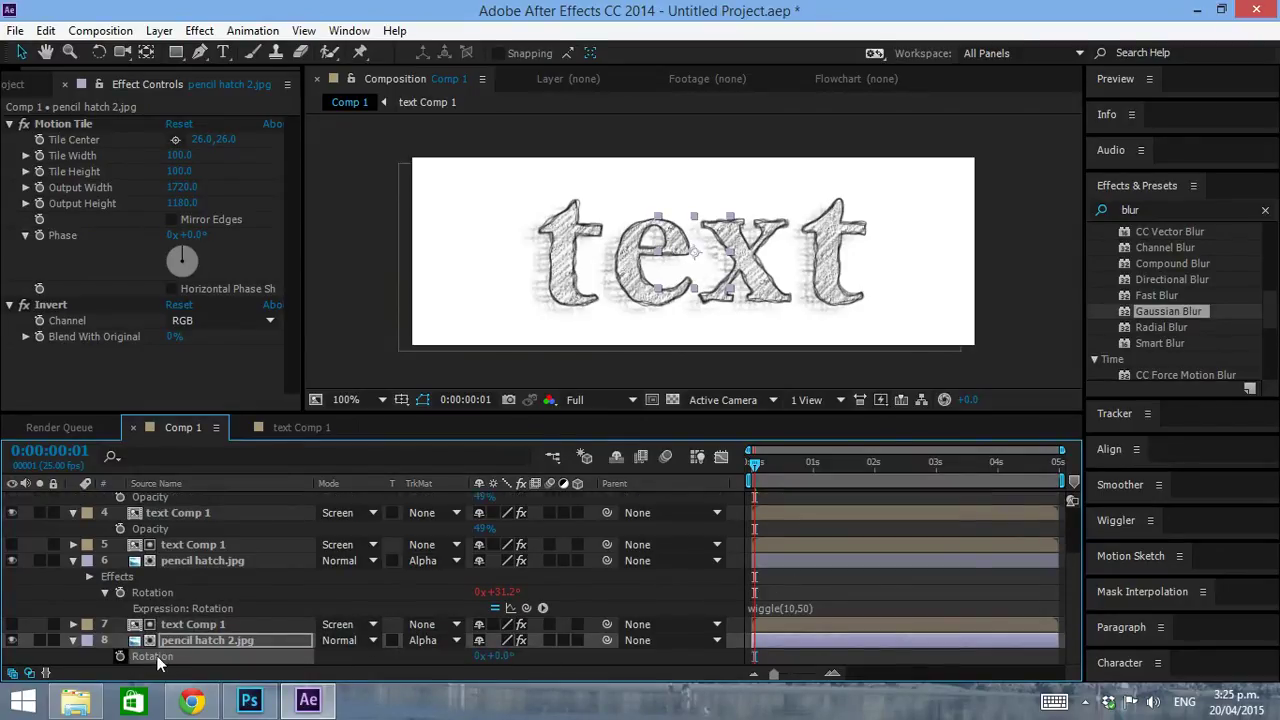
{"action": "left_click", "coordinate": [121, 656], "text": "alt"}
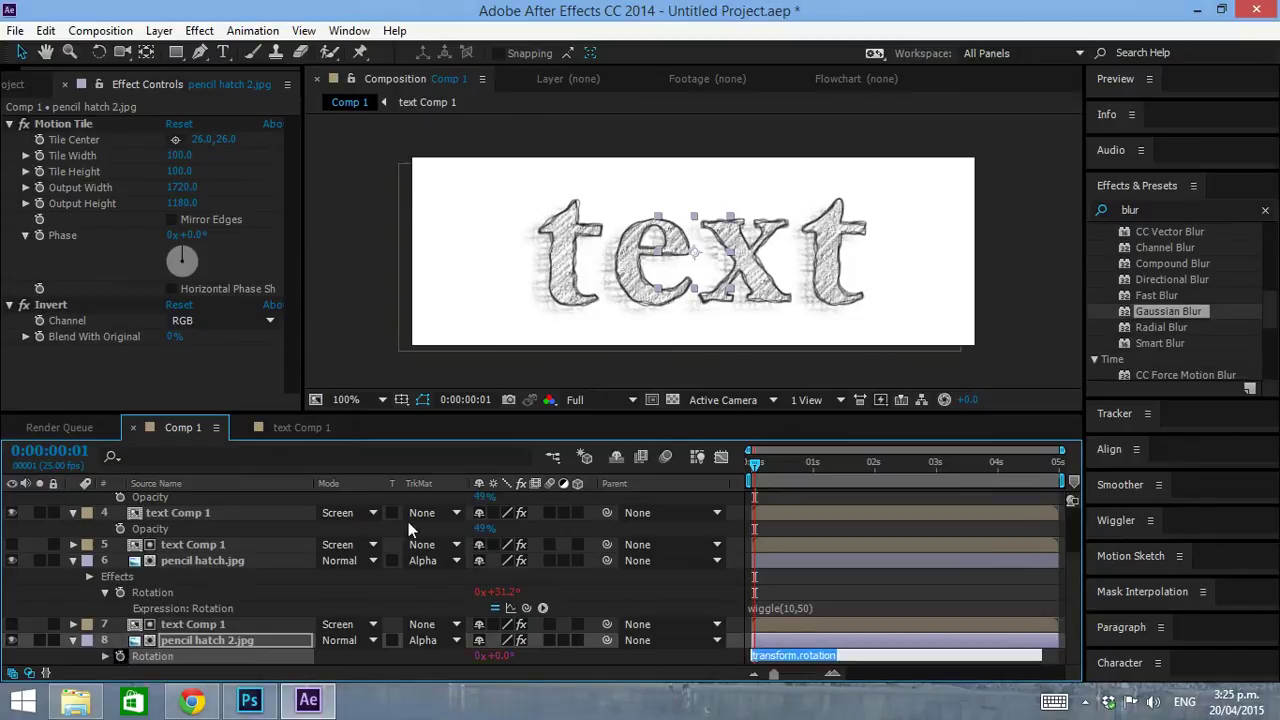
{"action": "type", "text": "wi"}
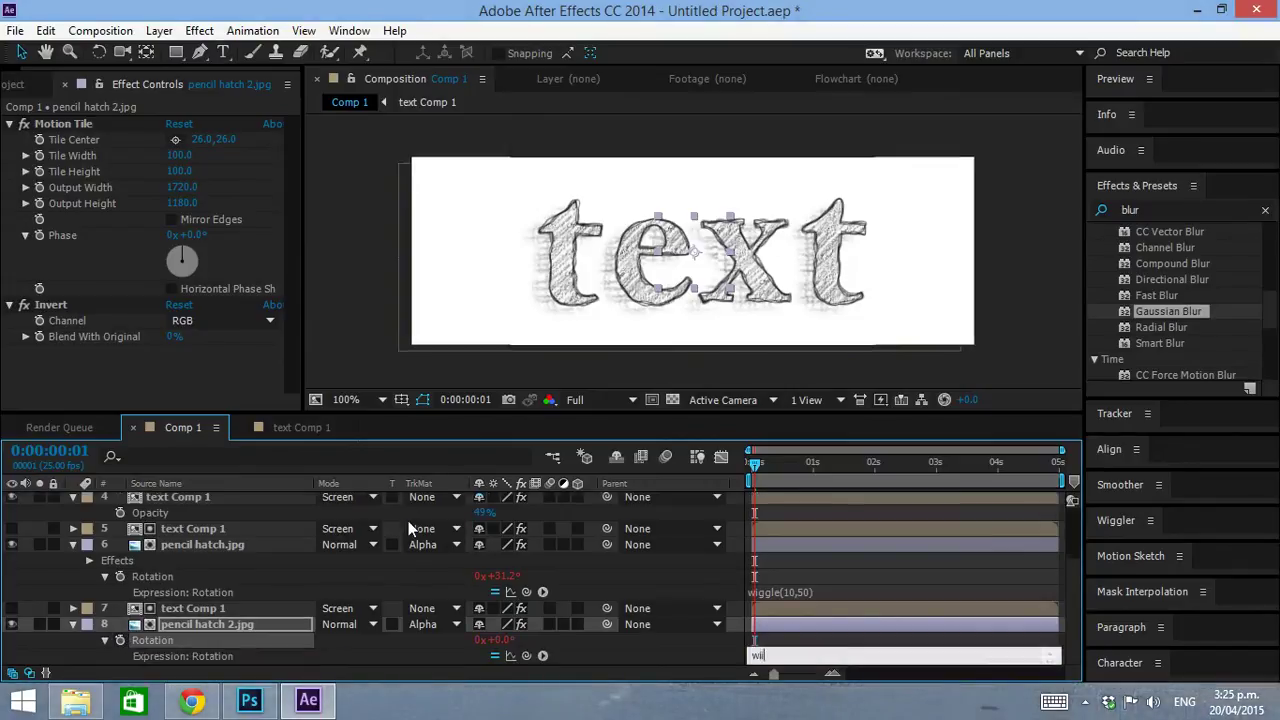
{"action": "type", "text": "ggle(10,60"}
Step: Fix the expression's typo so it reads wiggle(10,60), dismissing the error warnings
{"action": "left_click", "coordinate": [790, 461]}
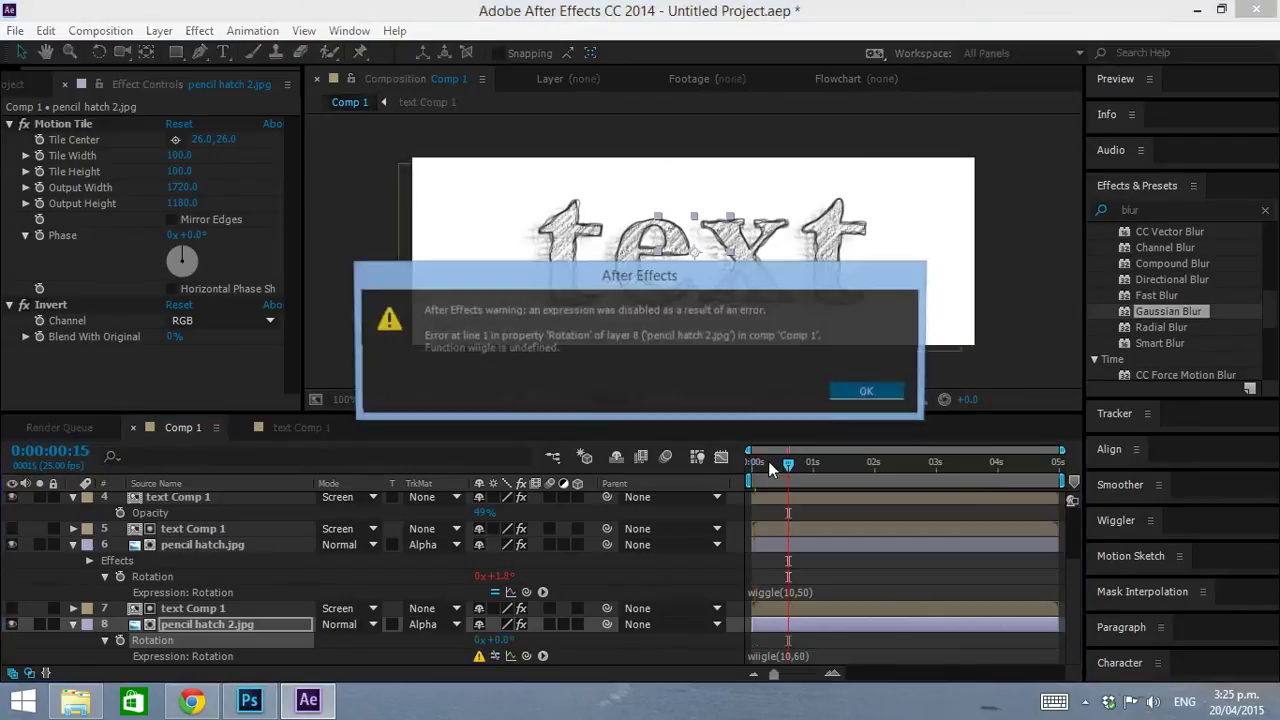
{"action": "left_click", "coordinate": [869, 393]}
{"action": "left_click", "coordinate": [771, 656]}
{"action": "left_click", "coordinate": [770, 657]}
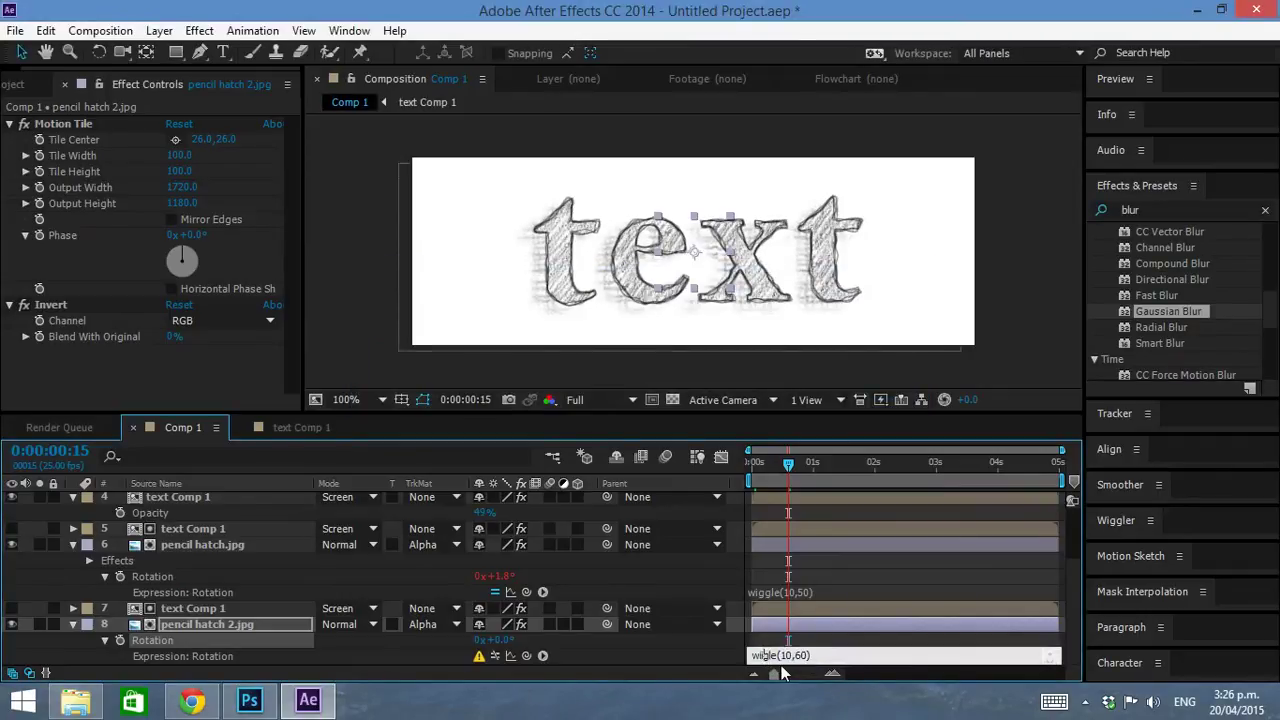
{"action": "left_click", "coordinate": [808, 462]}
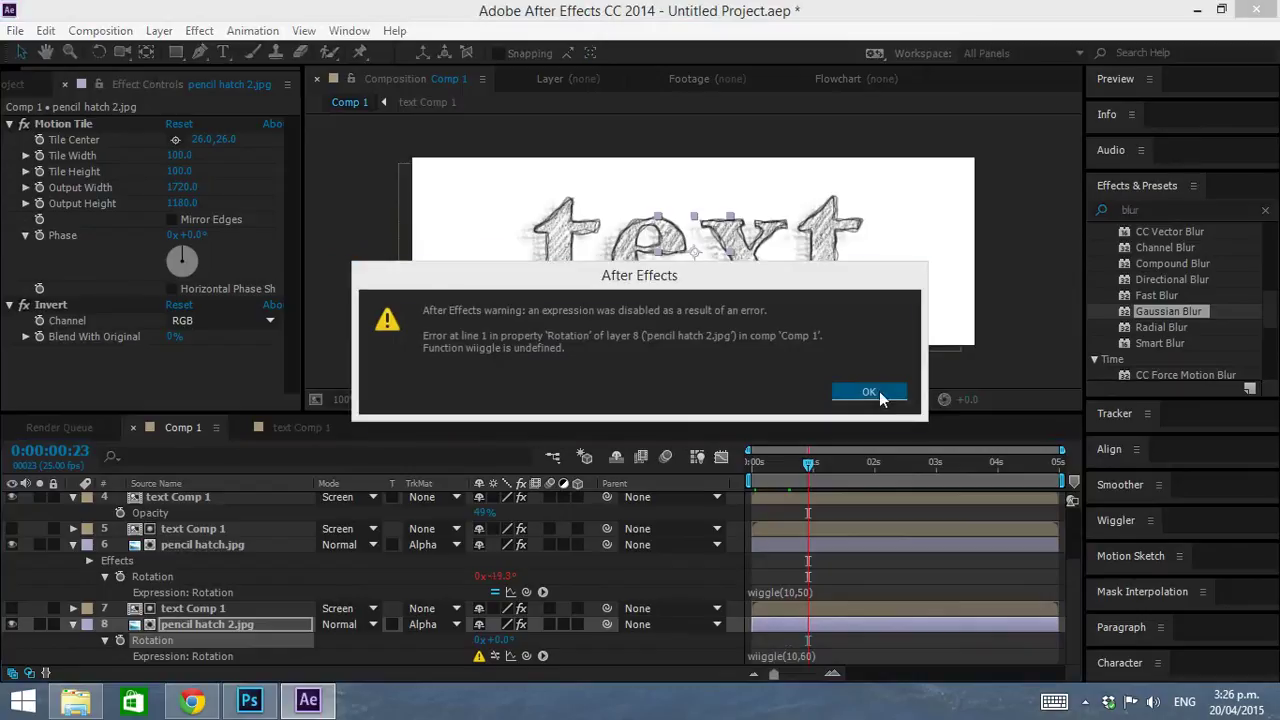
{"action": "left_click", "coordinate": [876, 391]}
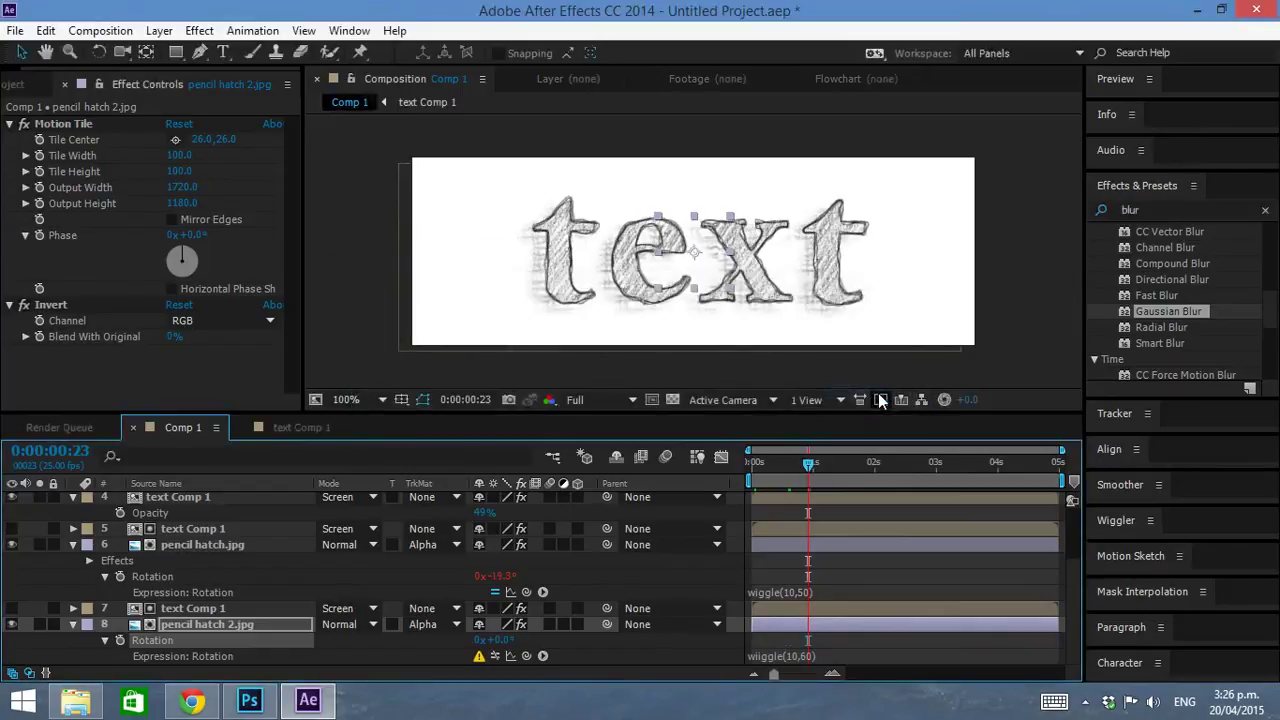
Step: Rewind to the start and preview the wiggling rotation
{"action": "left_click", "coordinate": [765, 462]}
{"action": "left_click_drag", "start_coordinate": [765, 462], "coordinate": [738, 462]}
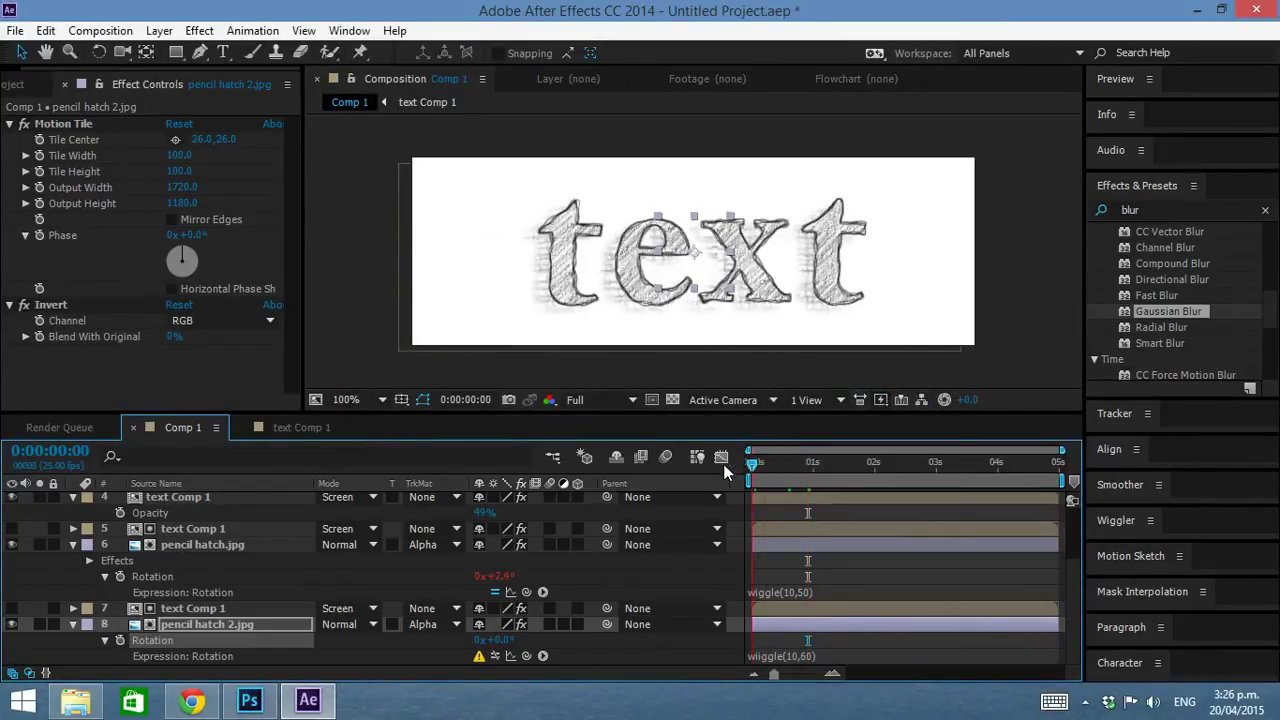
{"action": "key", "text": "space"}
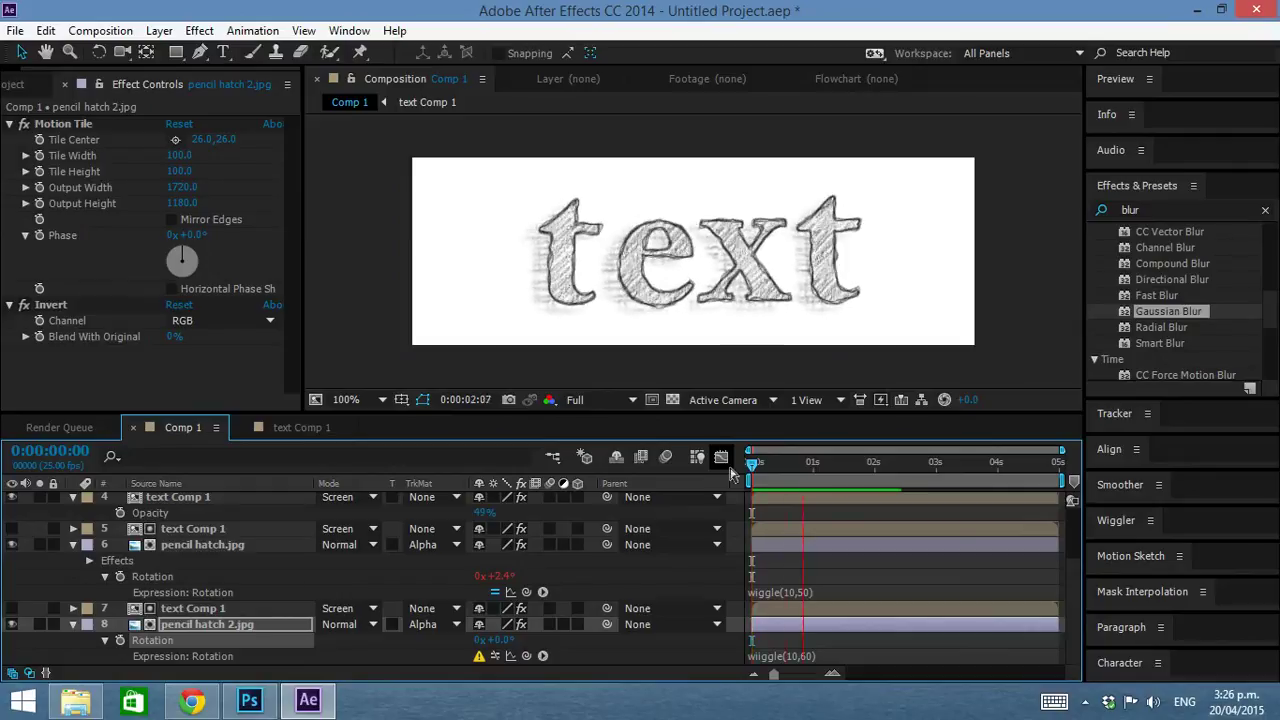
{"action": "left_click", "coordinate": [778, 657]}
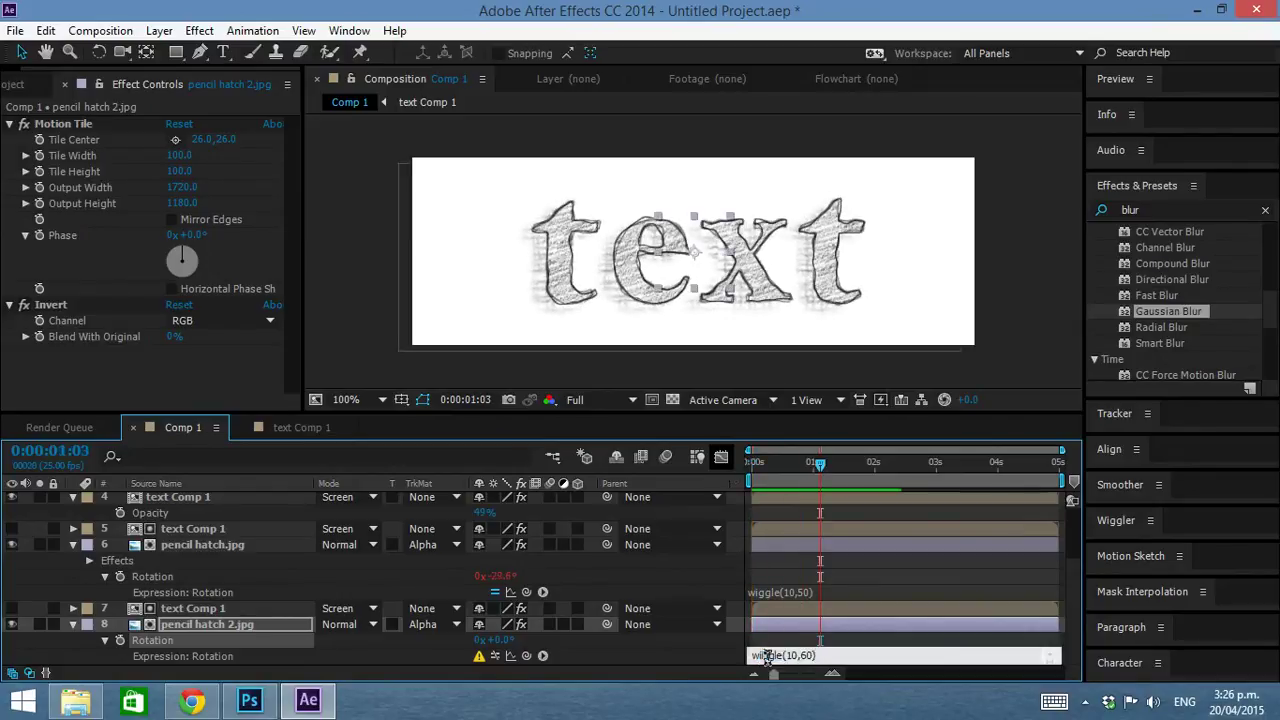
{"action": "left_click", "coordinate": [771, 467]}
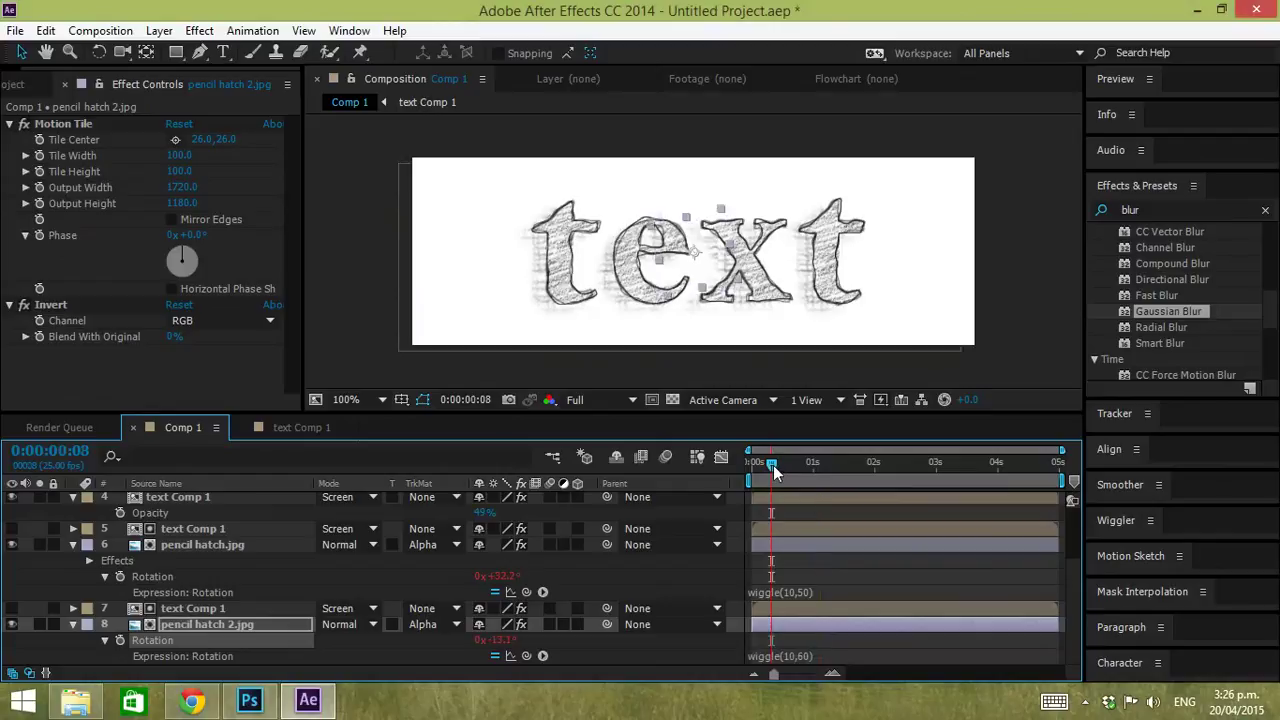
{"action": "key", "text": "space"}
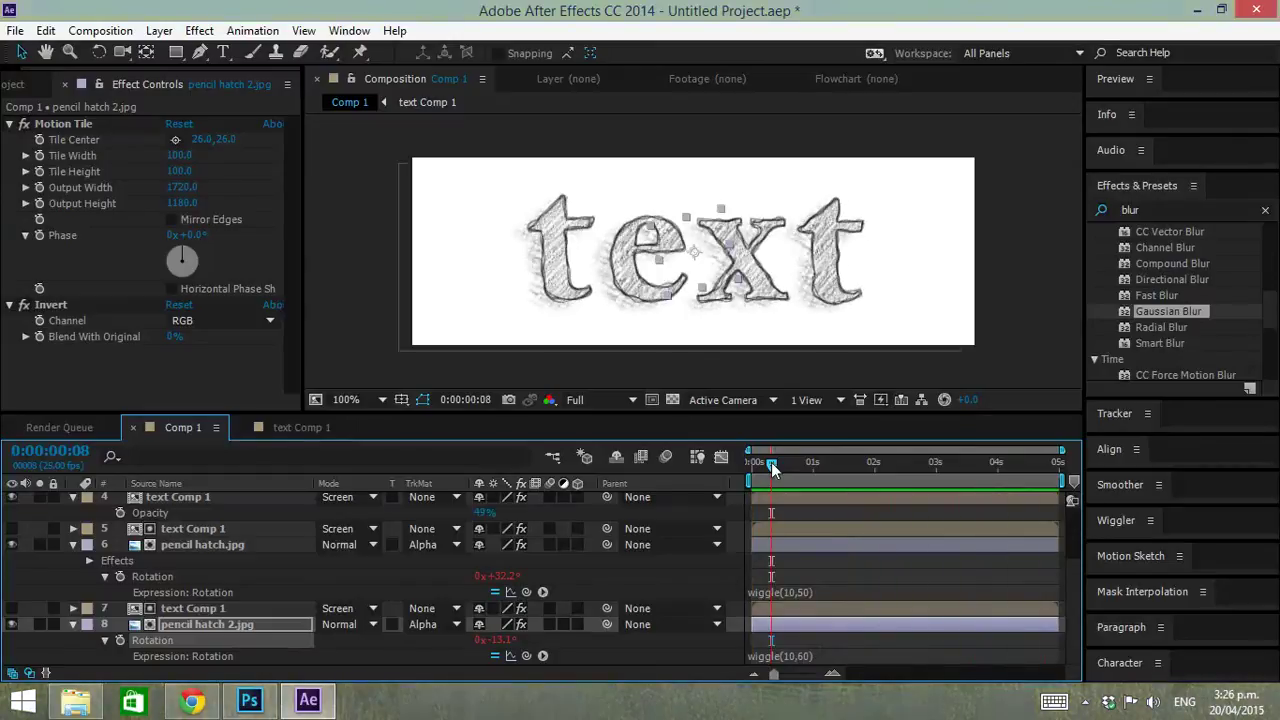
{"action": "left_click", "coordinate": [771, 465]}
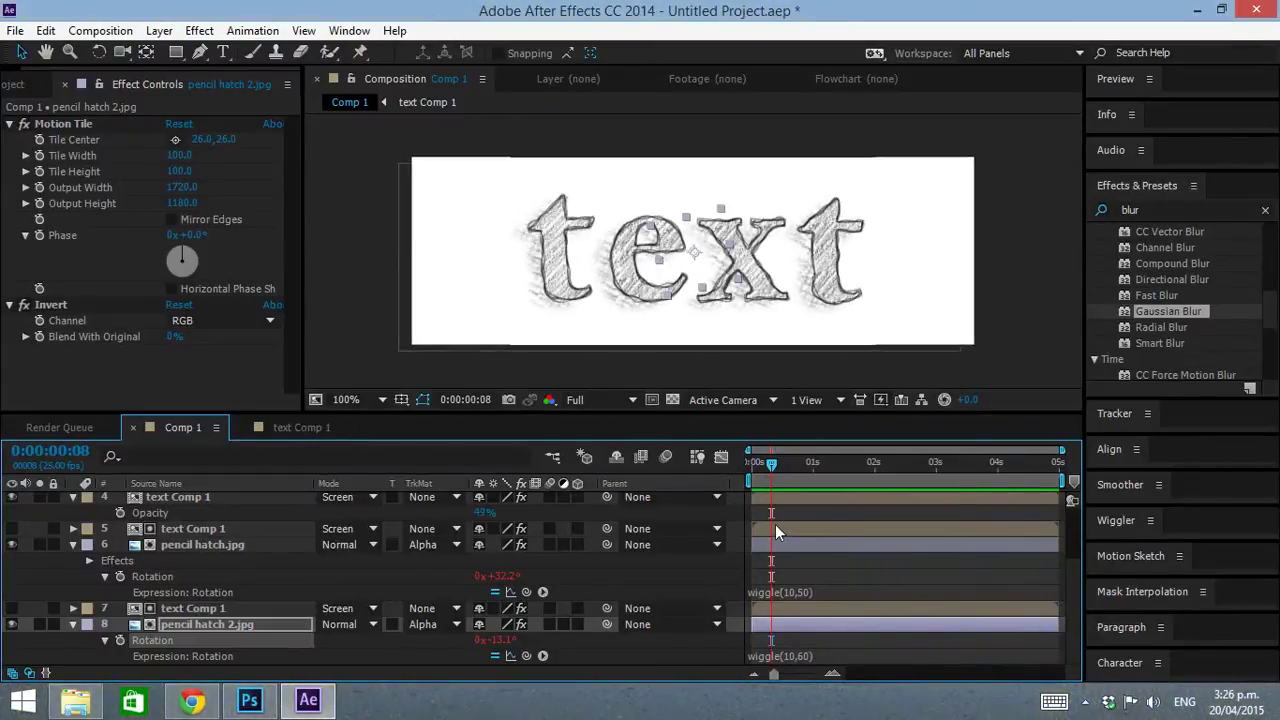
{"action": "left_click", "coordinate": [185, 608]}
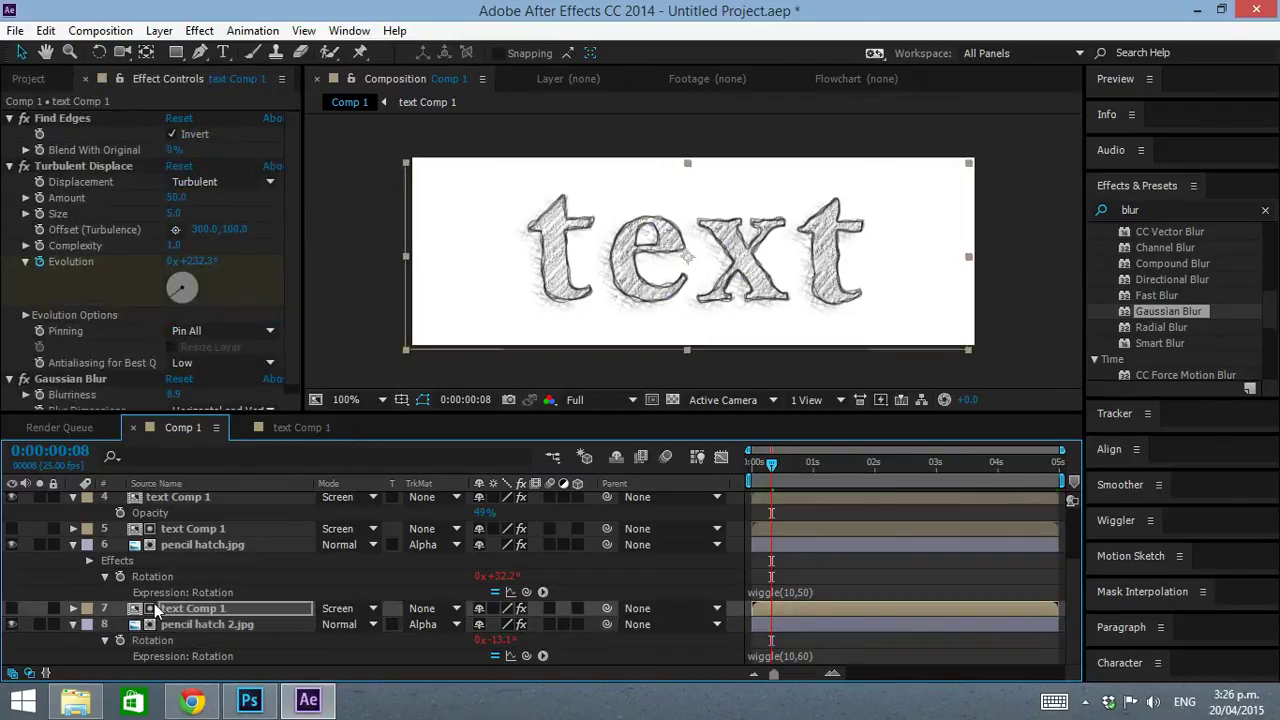
{"action": "key", "text": "KP_0"}
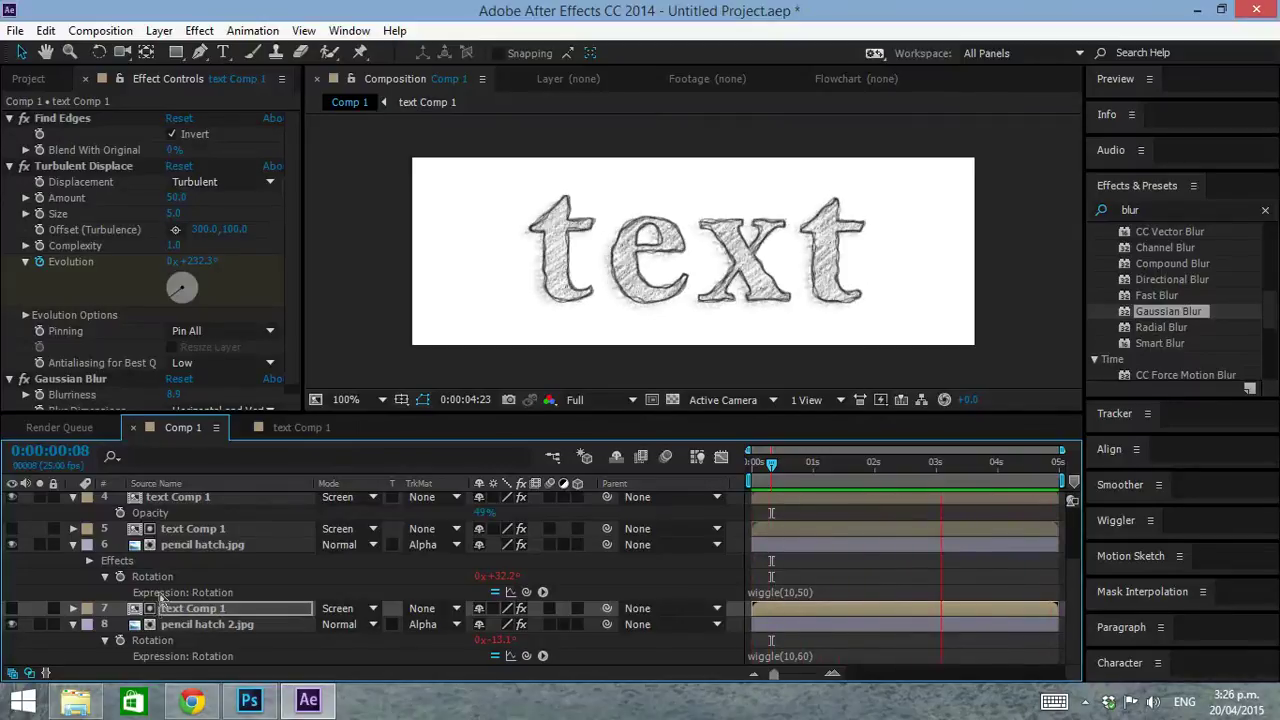
Step: In text Comp 1, retype the word as 'something'
{"action": "left_click", "coordinate": [159, 592]}
{"action": "left_click", "coordinate": [295, 428]}
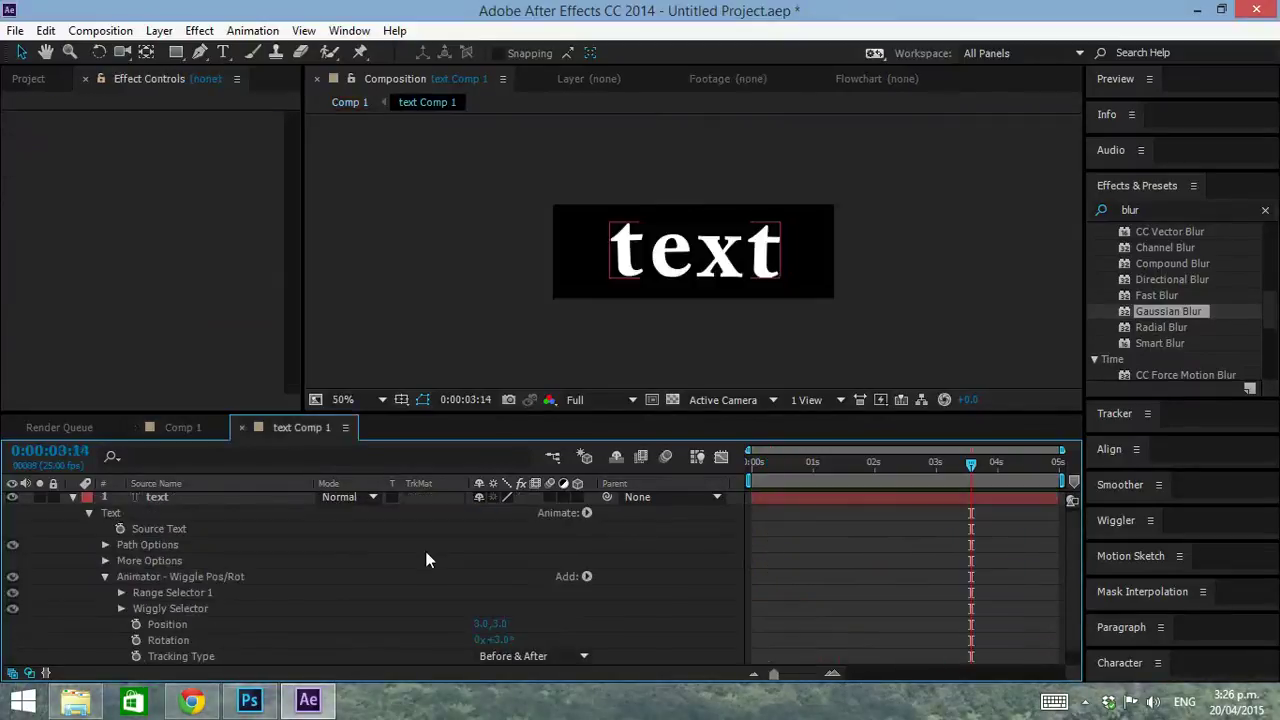
{"action": "left_click", "coordinate": [152, 494]}
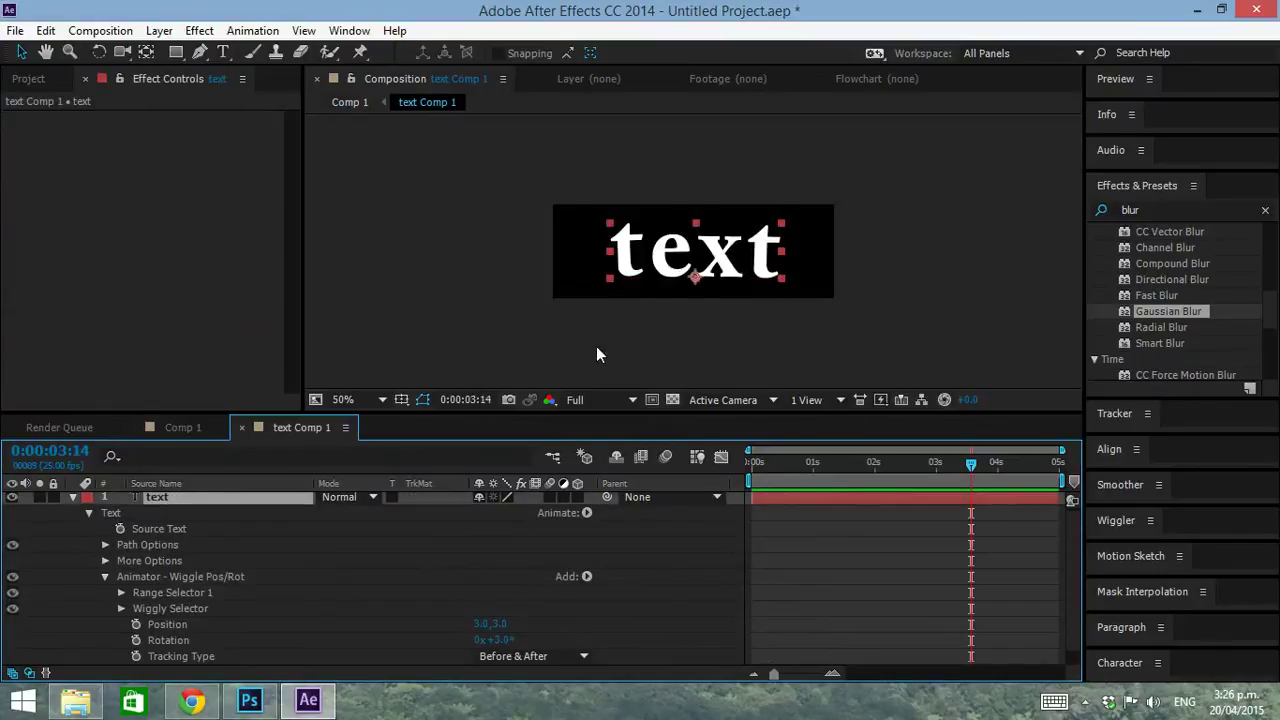
{"action": "key", "text": "t"}
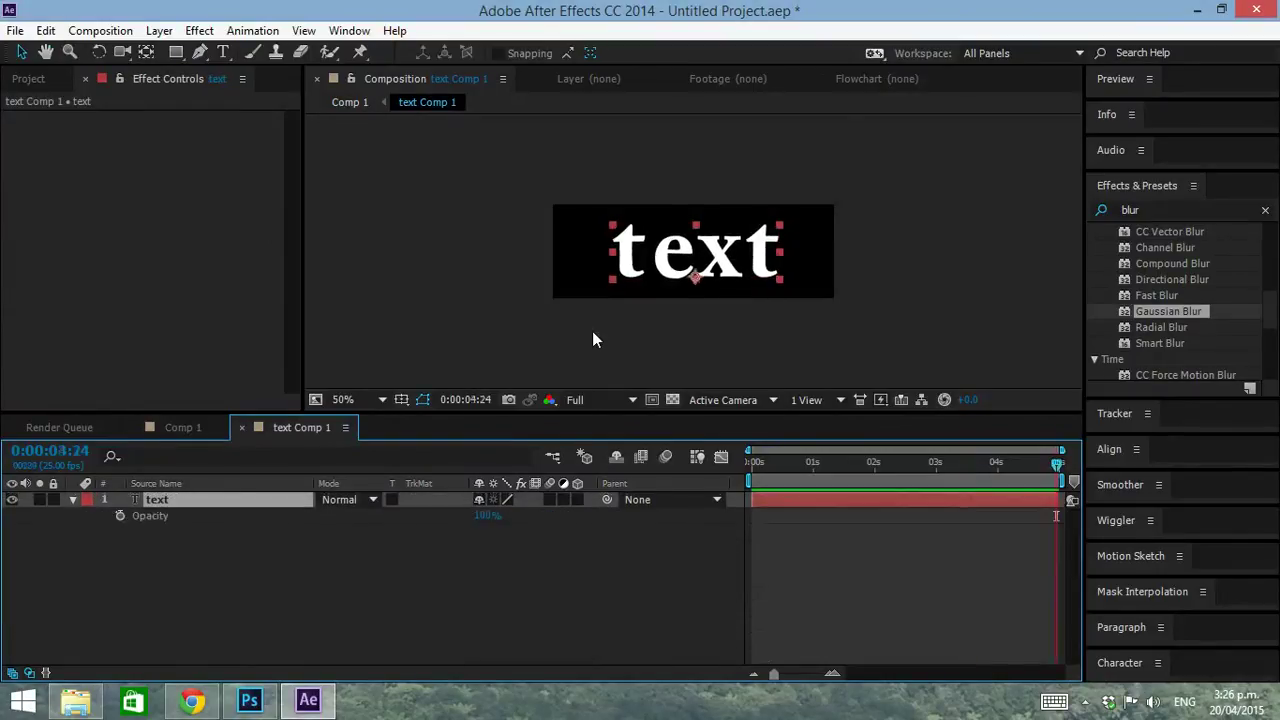
{"action": "key", "text": "Home"}
{"action": "key", "text": "g"}
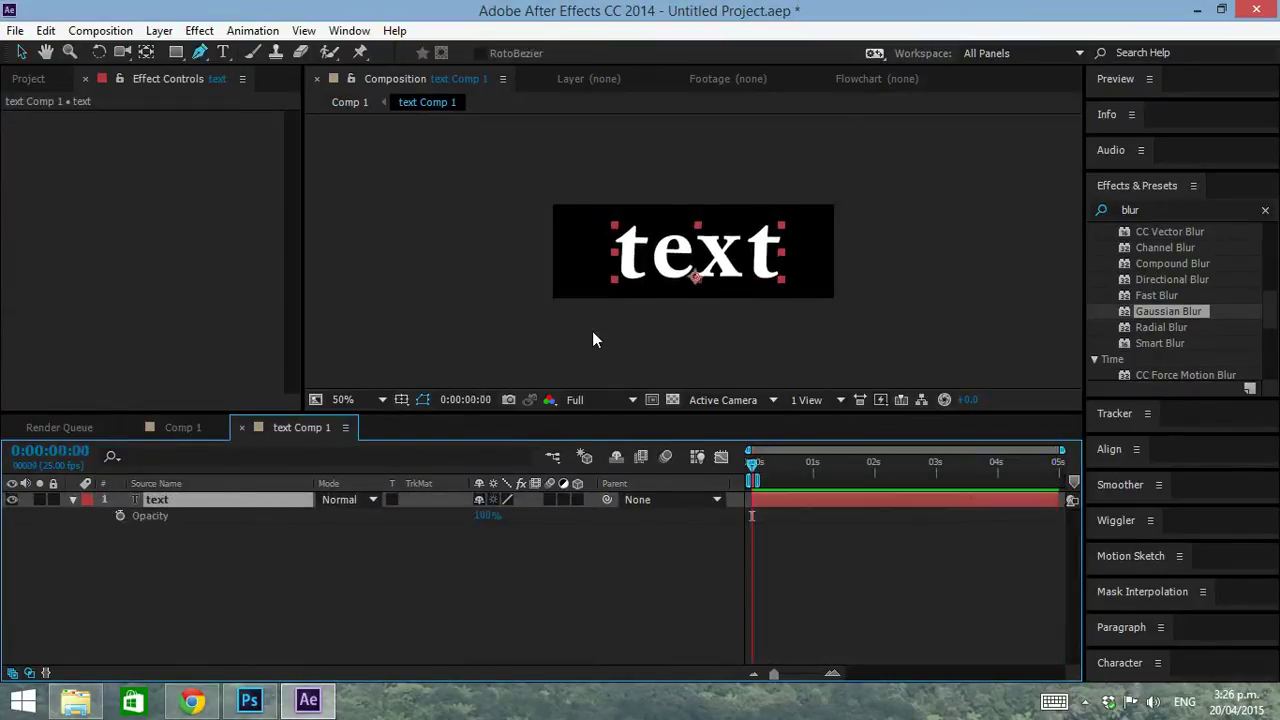
{"action": "double_click", "coordinate": [204, 506]}
{"action": "type", "text": "something"}
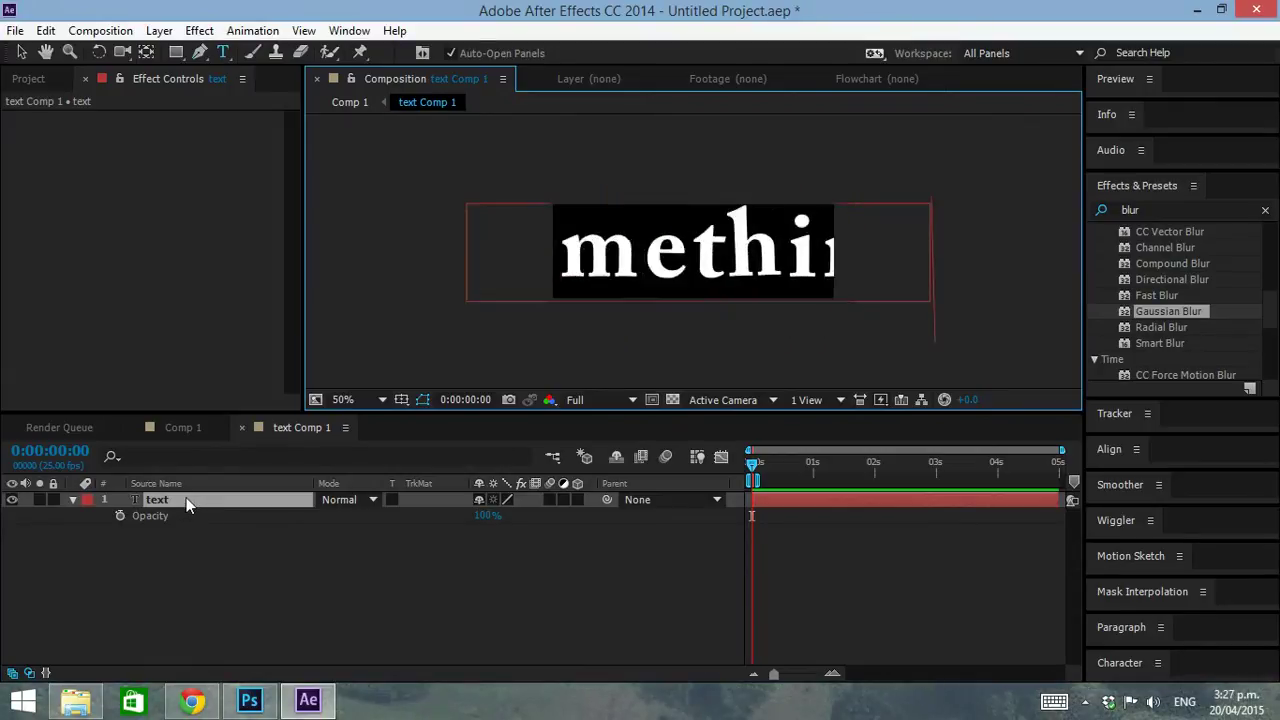
Step: Set the new text's font size to 132 px and return to Comp 1
{"action": "key", "text": "ctrl+a"}
{"action": "left_click", "coordinate": [1120, 663]}
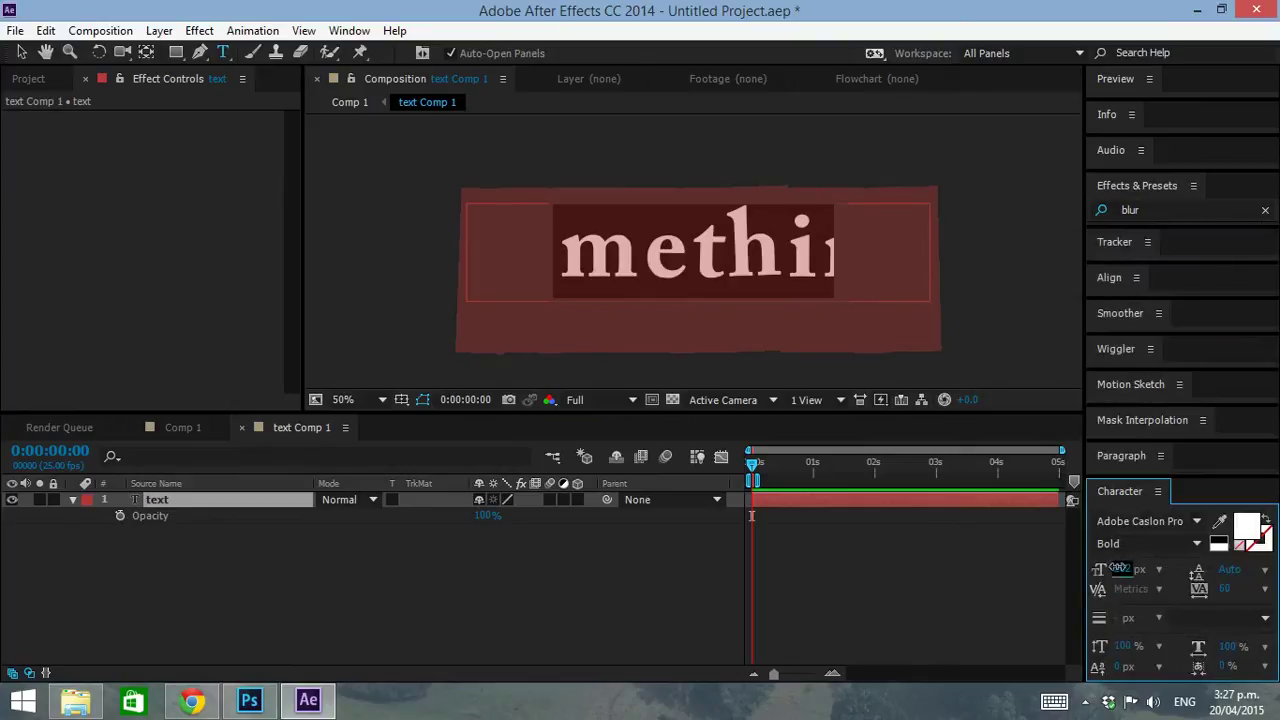
{"action": "left_click_drag", "start_coordinate": [1122, 569], "coordinate": [1017, 571]}
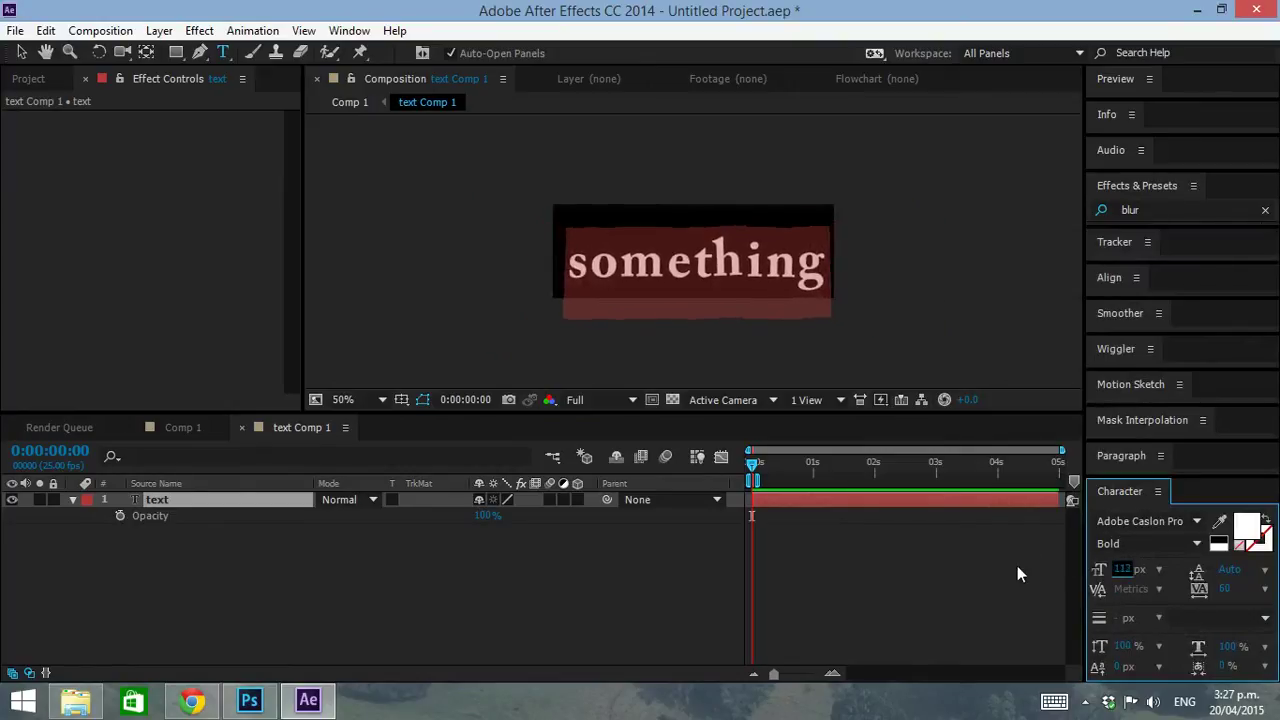
{"action": "left_click", "coordinate": [168, 428]}
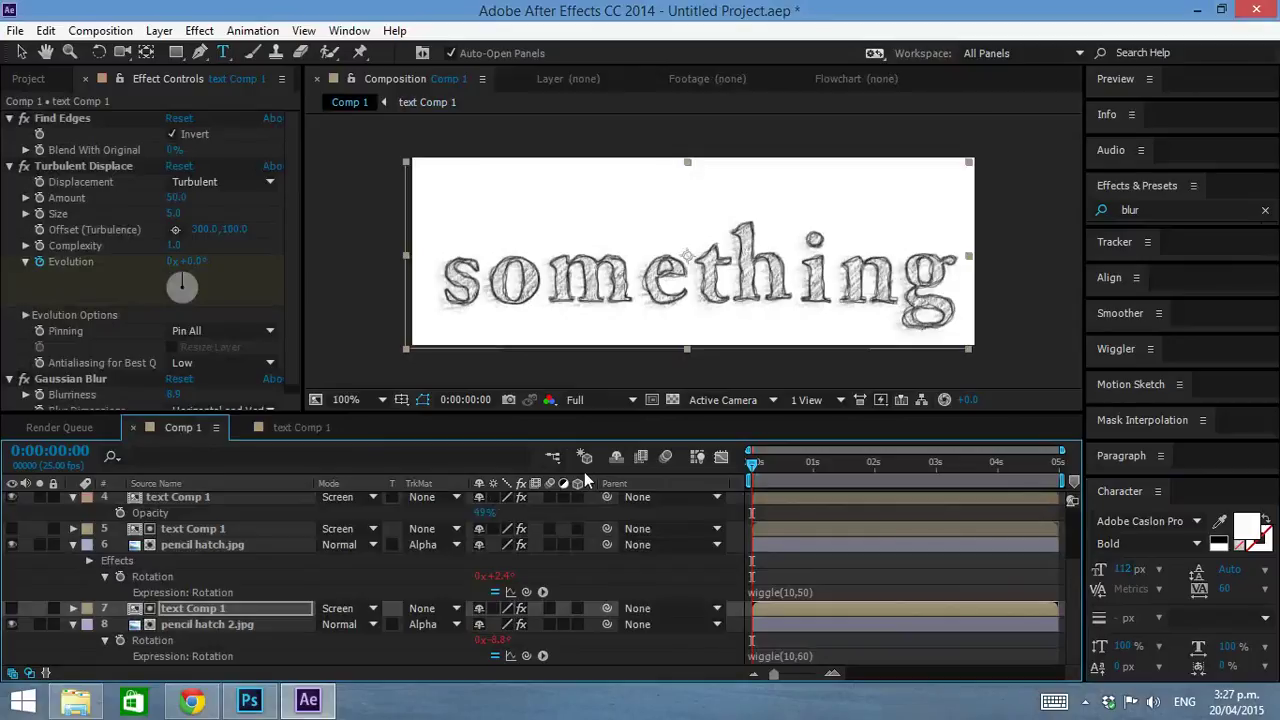
{"action": "key", "text": "space"}
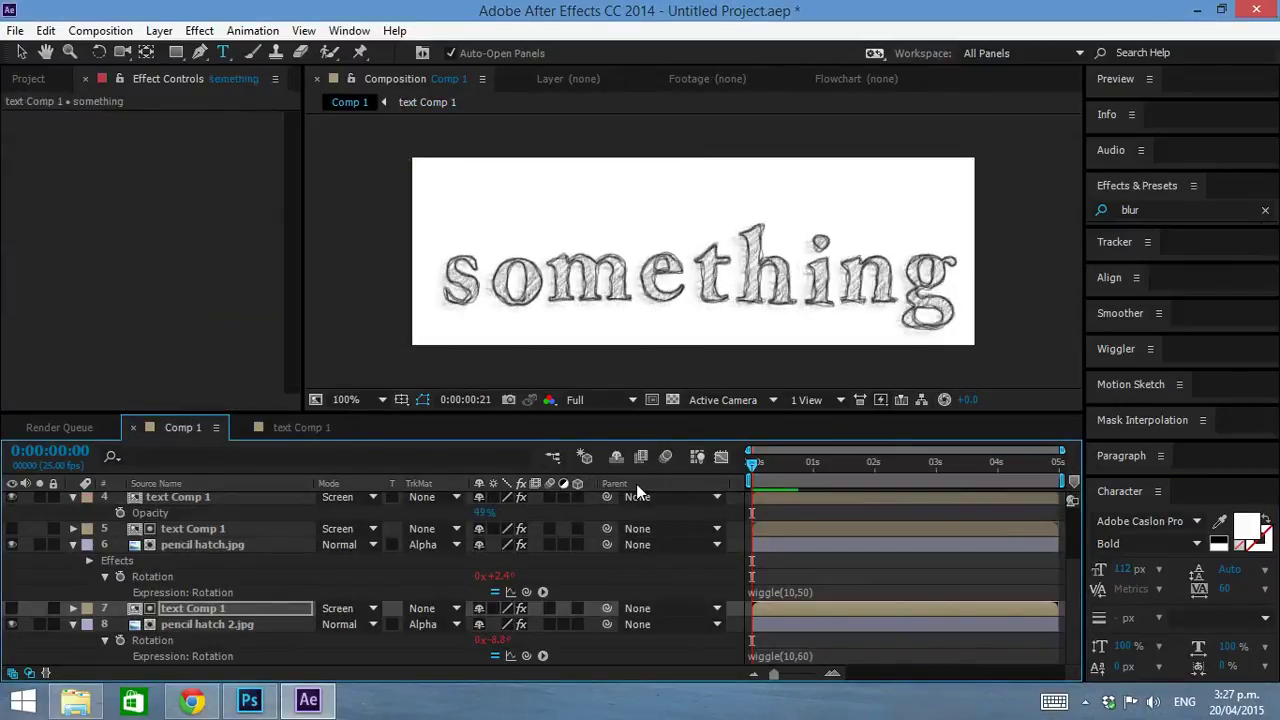